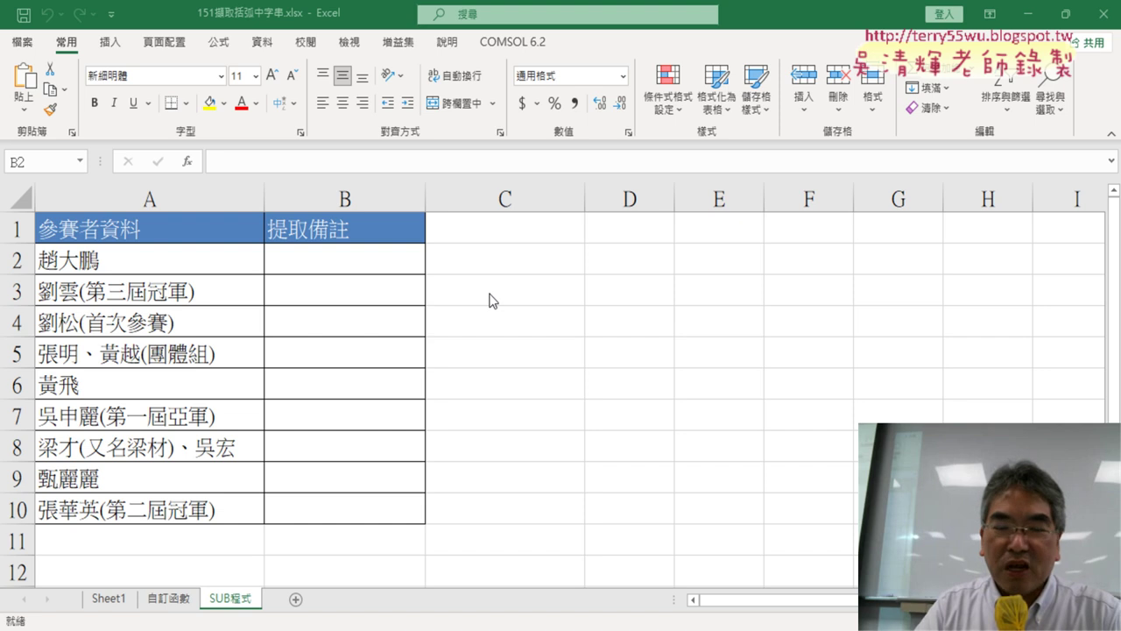
Enable the 開發人員 (Developer) tab via Customize Ribbon in Excel Options.
key("shift+Down")
key("shift+Down")
key("shift+Down")
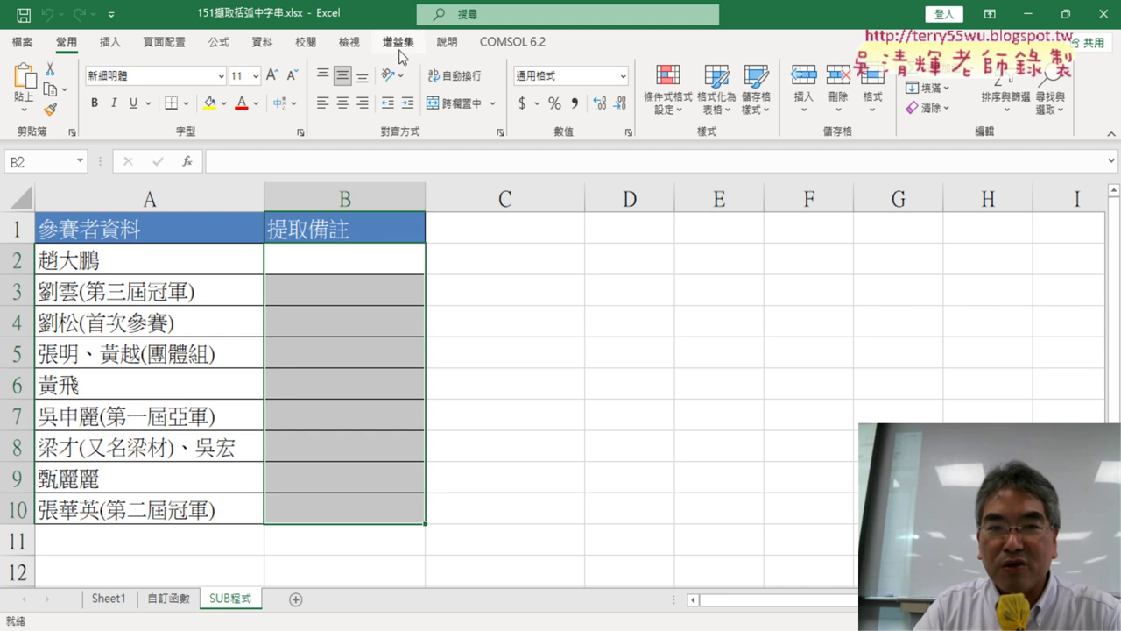
left_click(113, 15)
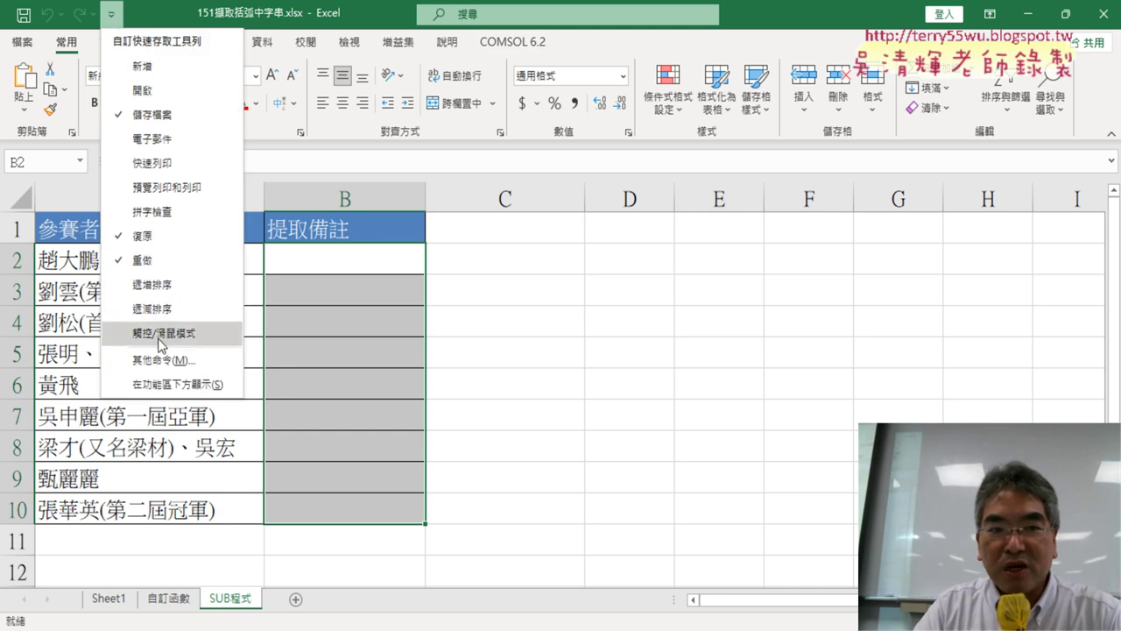
left_click(166, 360)
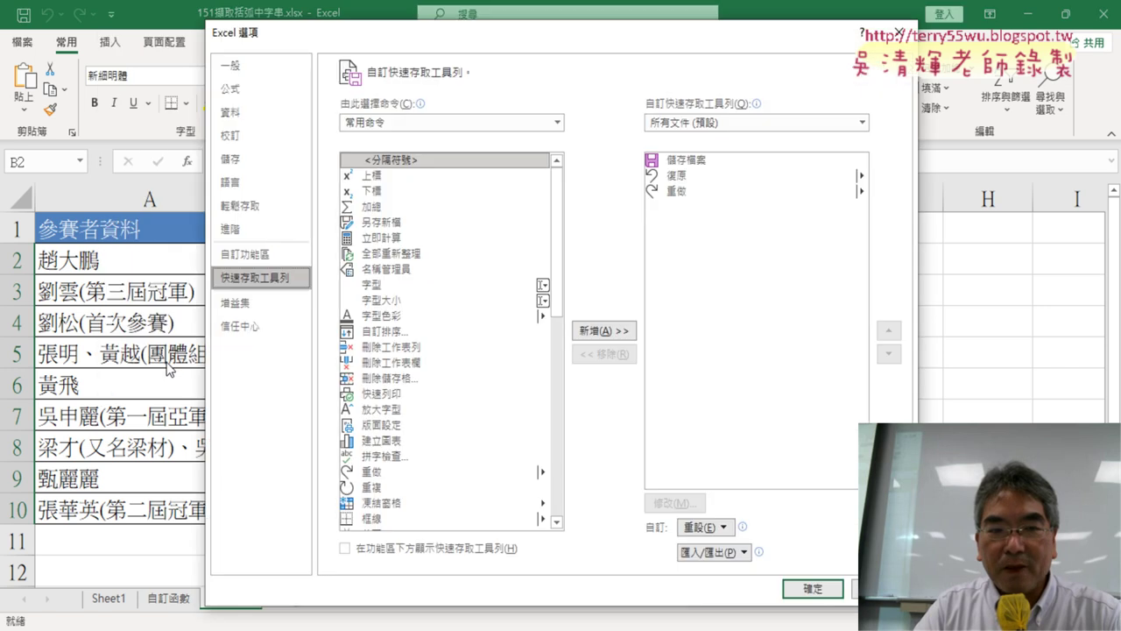
left_click(254, 257)
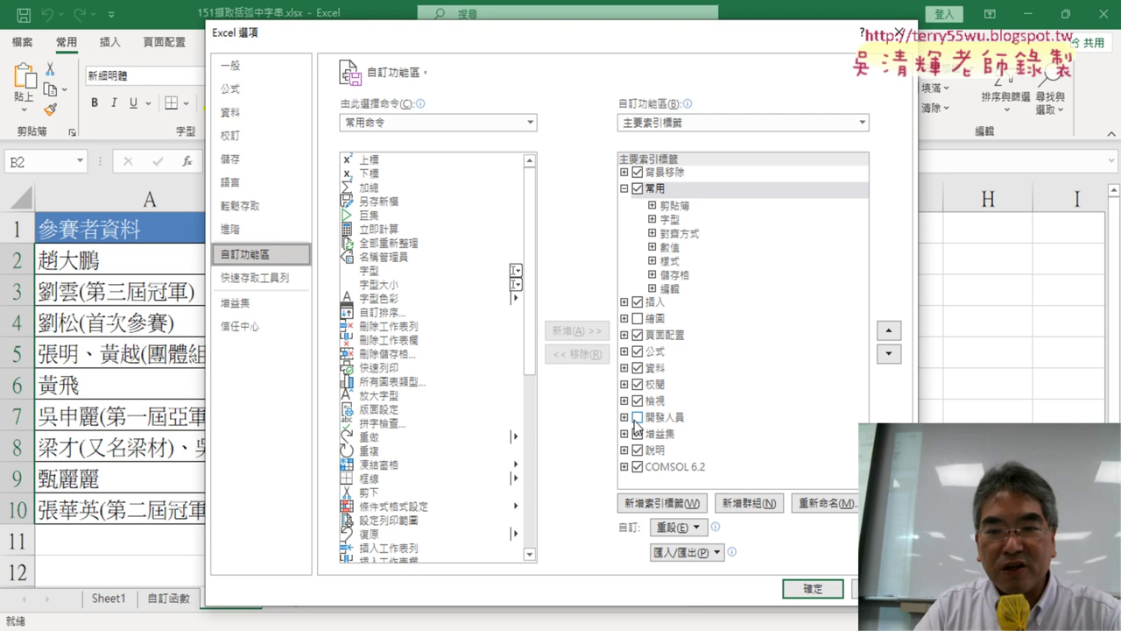
left_click(637, 418)
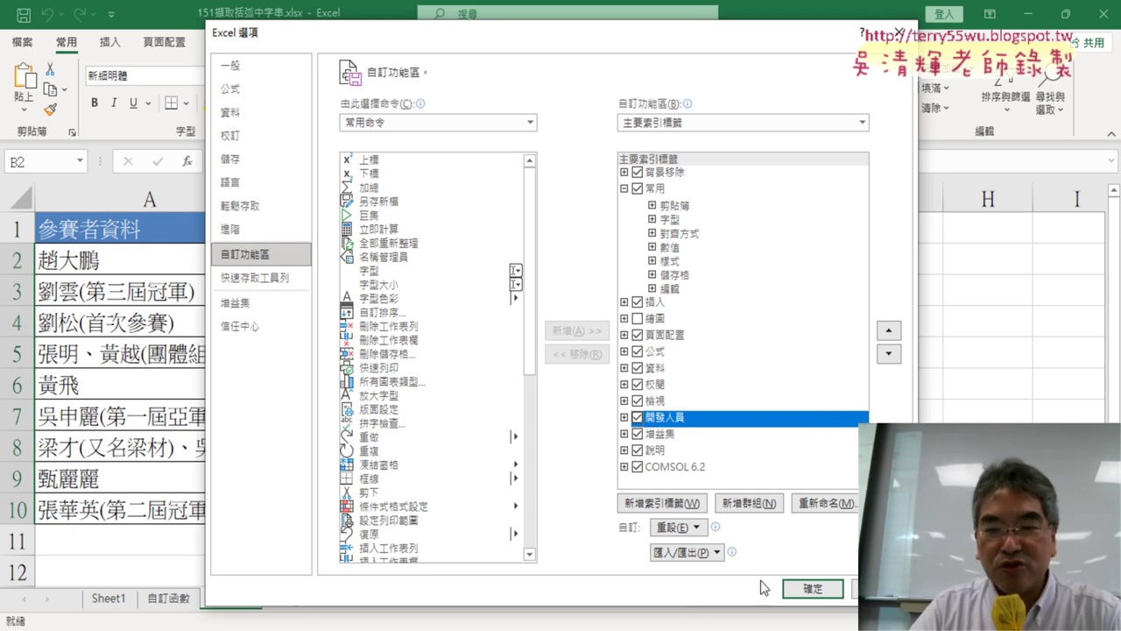
left_click(814, 596)
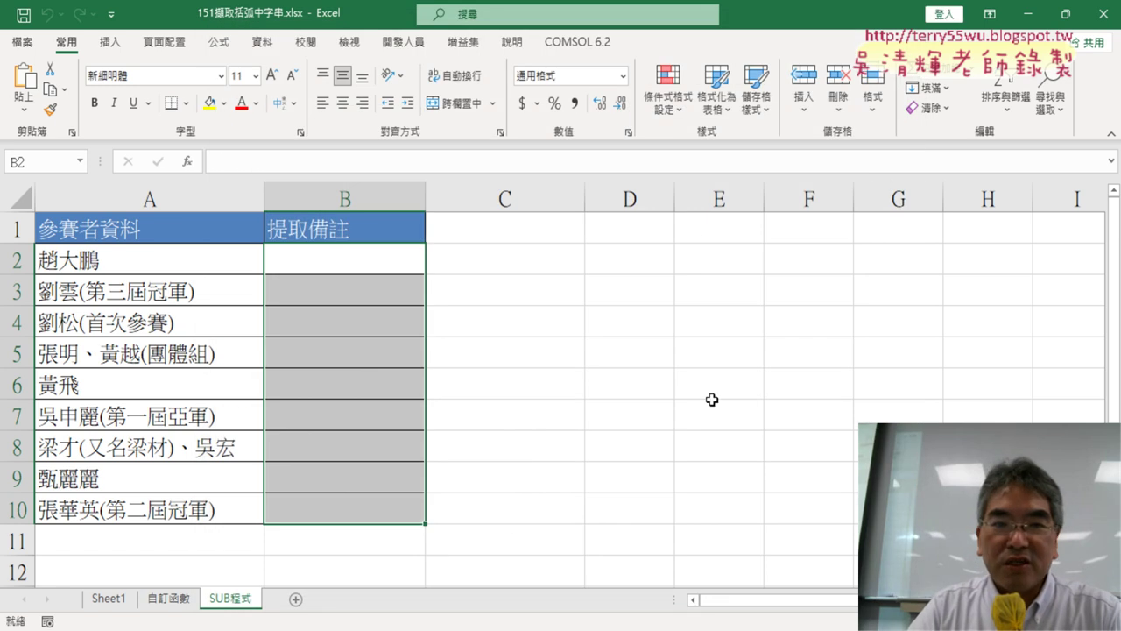
Draw a Form Control button spanning cells C1 to E2 from the Developer tab.
left_click(417, 44)
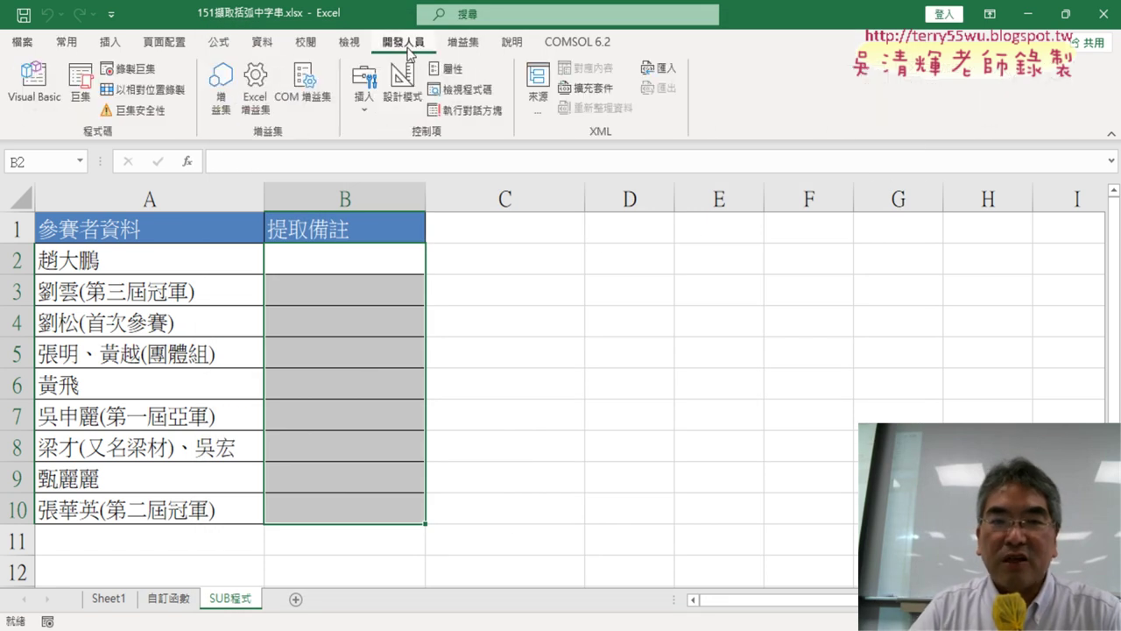
left_click(366, 108)
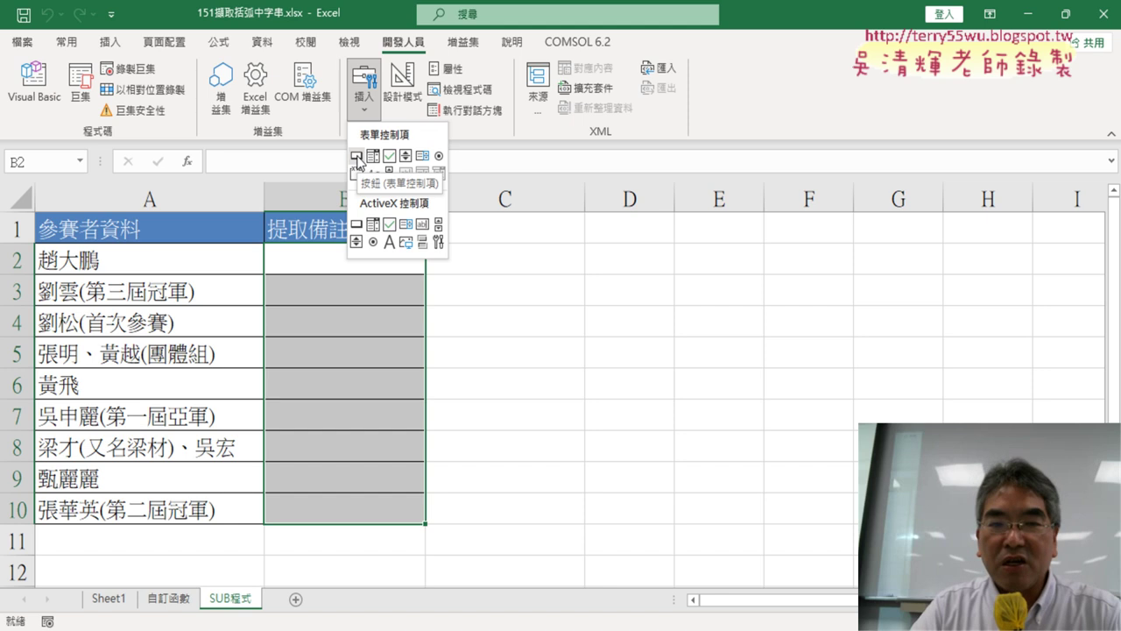
left_click(357, 156)
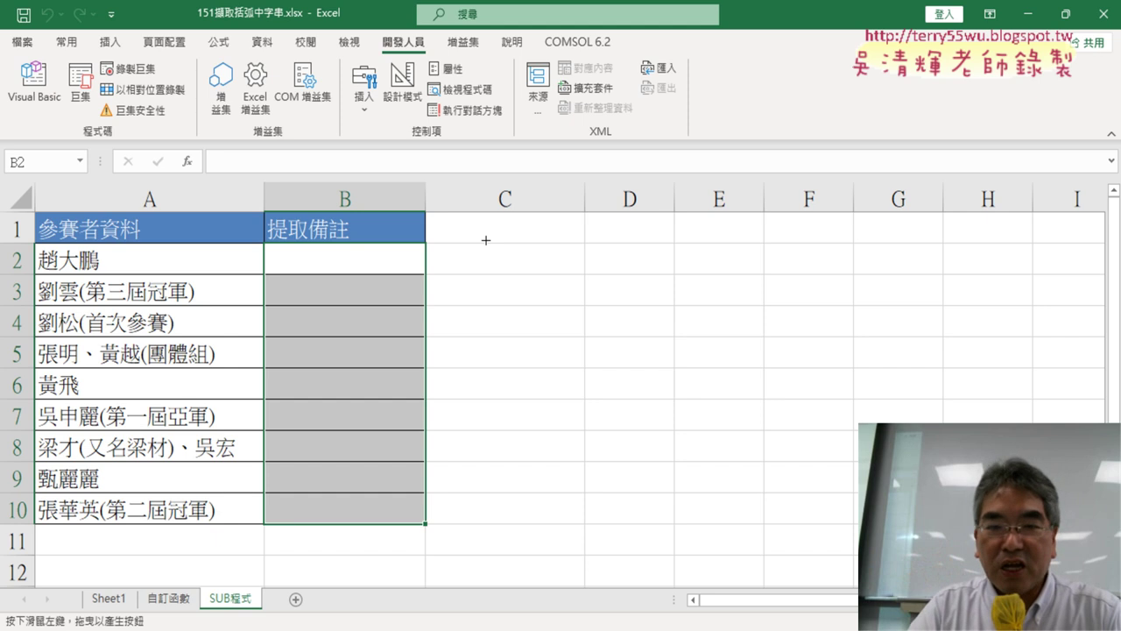
left_click_drag(480, 235, 702, 285)
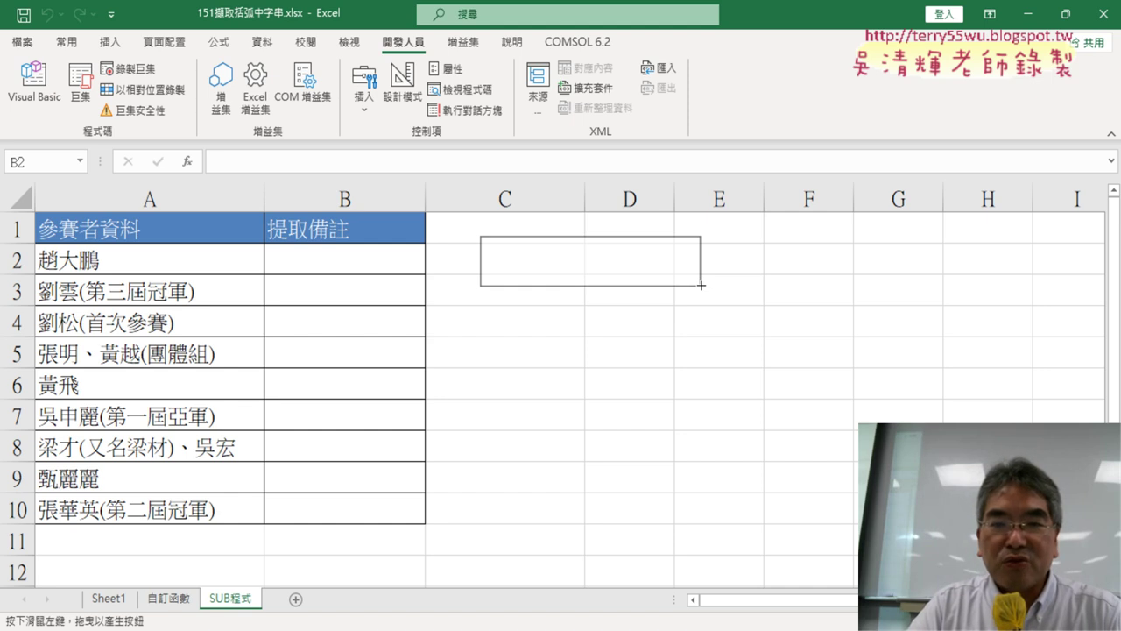
left_click_drag(701, 285, 690, 282)
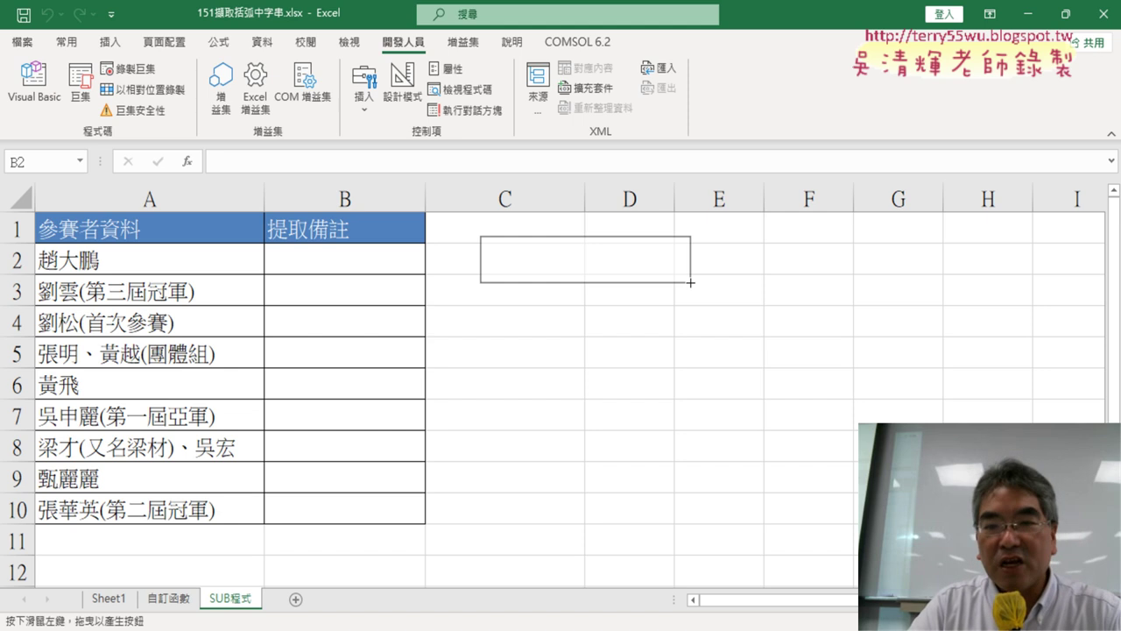
left_click_drag(690, 282, 691, 282)
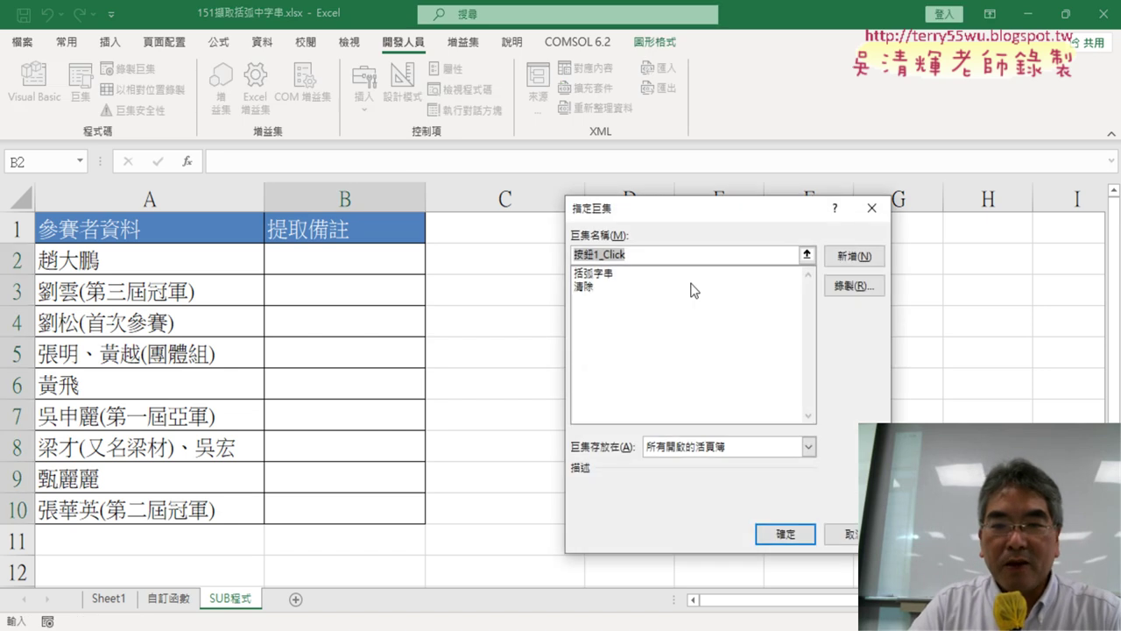
Assign the 括弧字串 macro to the new button, copying the macro name.
left_click(605, 273)
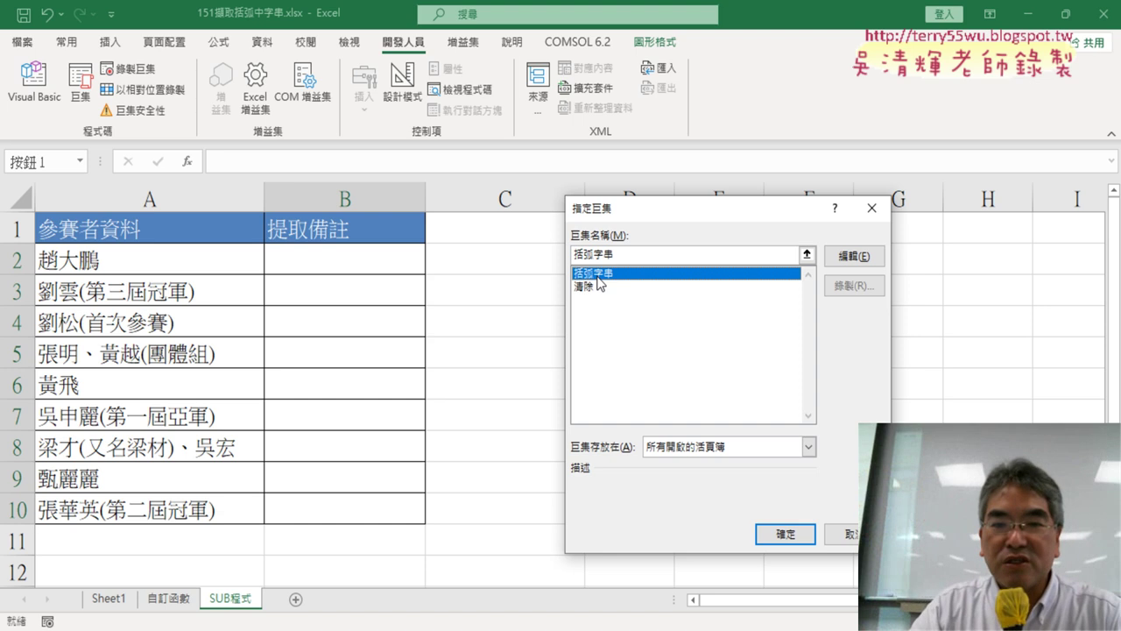
double_click(621, 255)
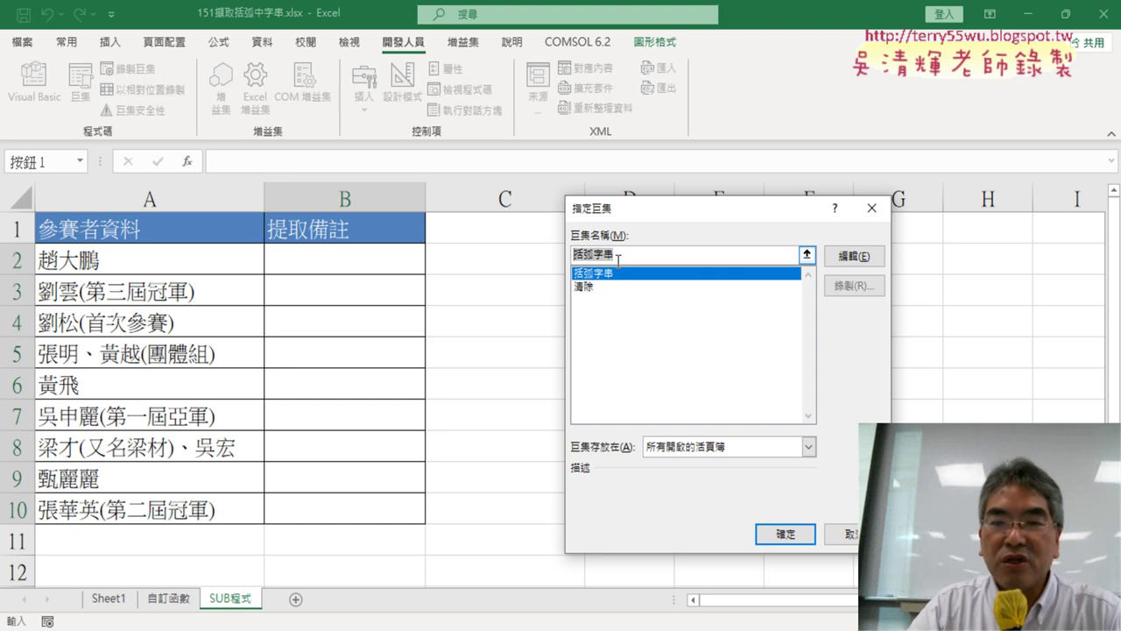
right_click(609, 256)
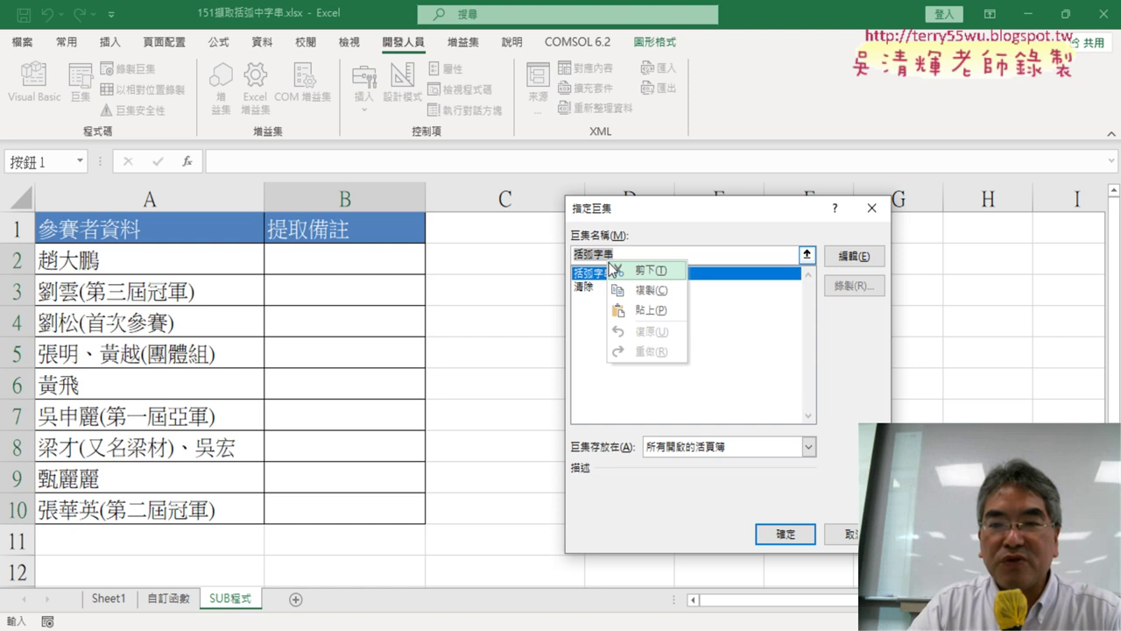
left_click(655, 290)
left_click(788, 536)
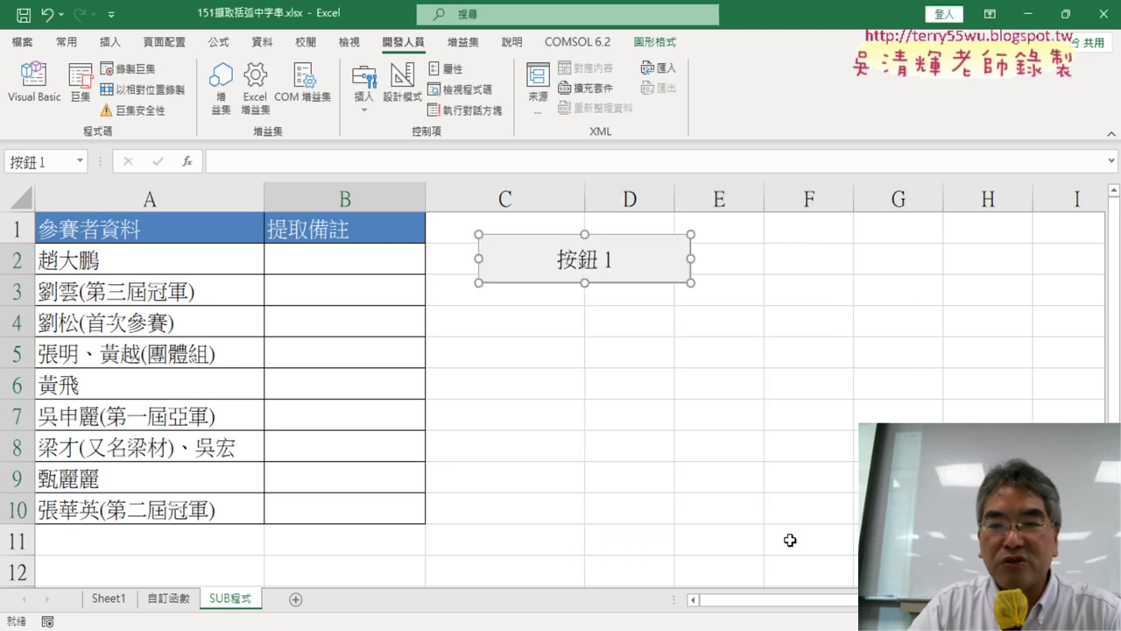
Change the button caption from 按鈕 1 to 括弧字串.
left_click(565, 260)
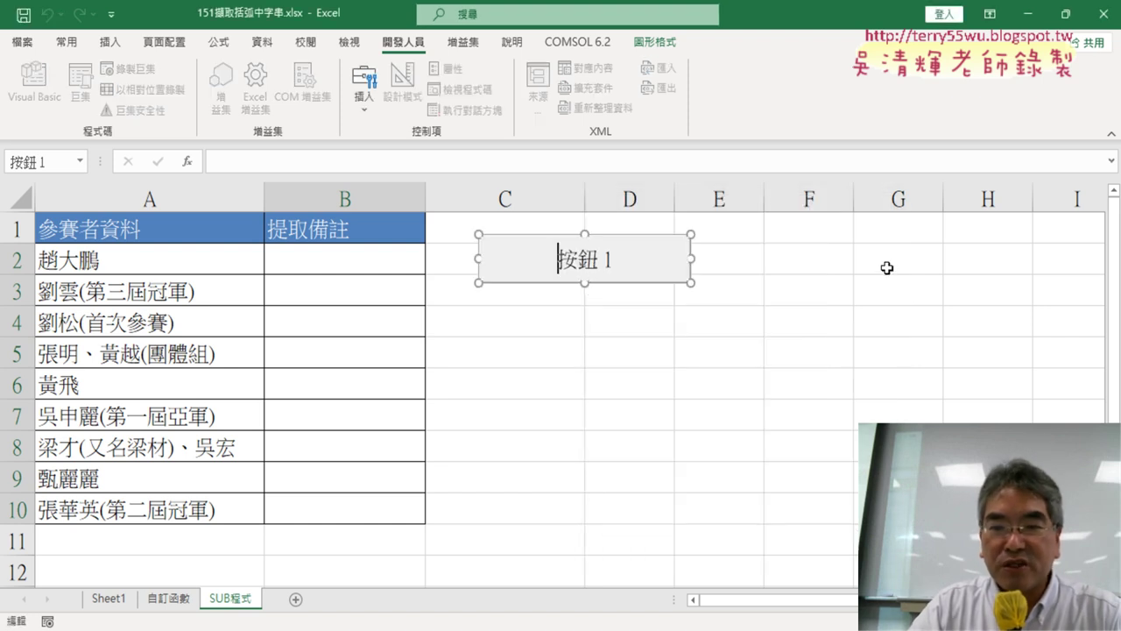
key("Delete")
key("Delete")
key("Delete")
key("Delete")
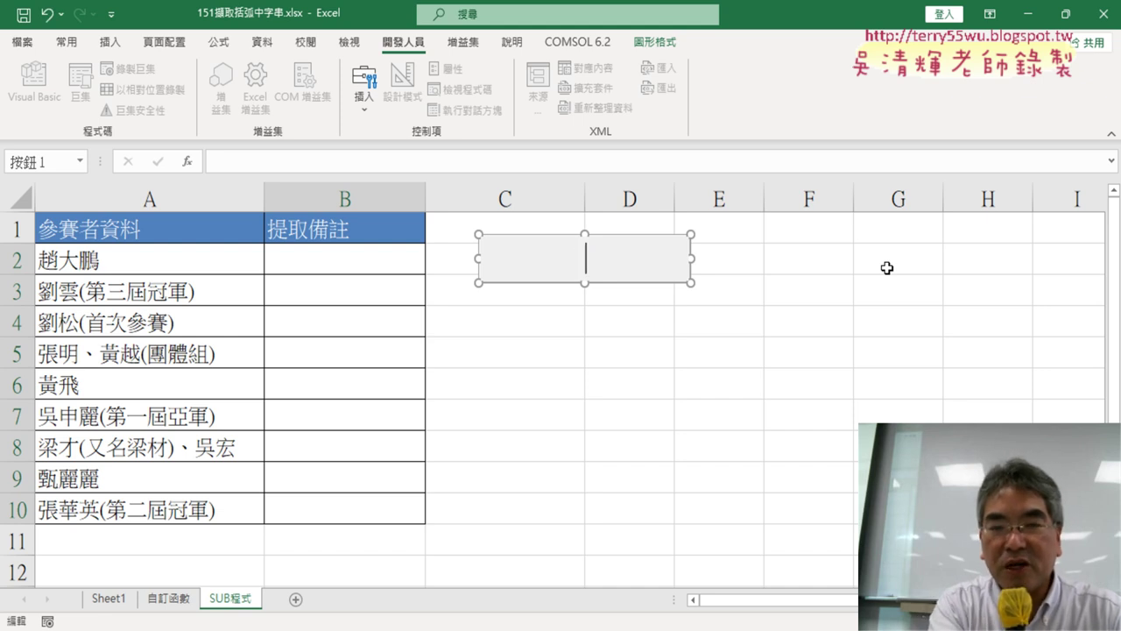
type("括弧字串")
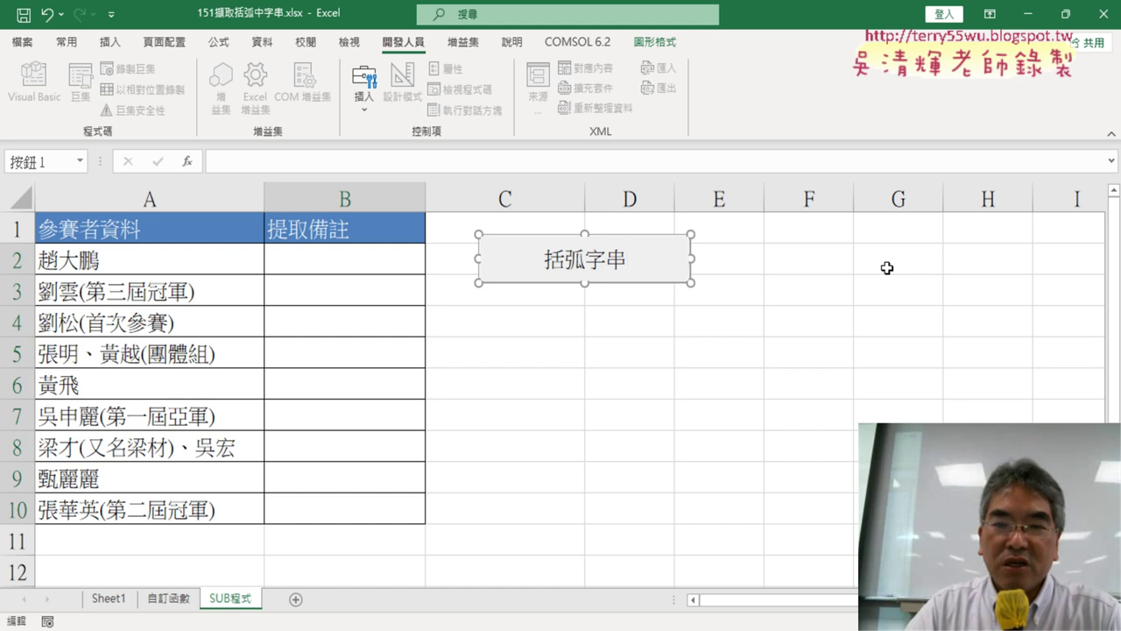
left_click(890, 272)
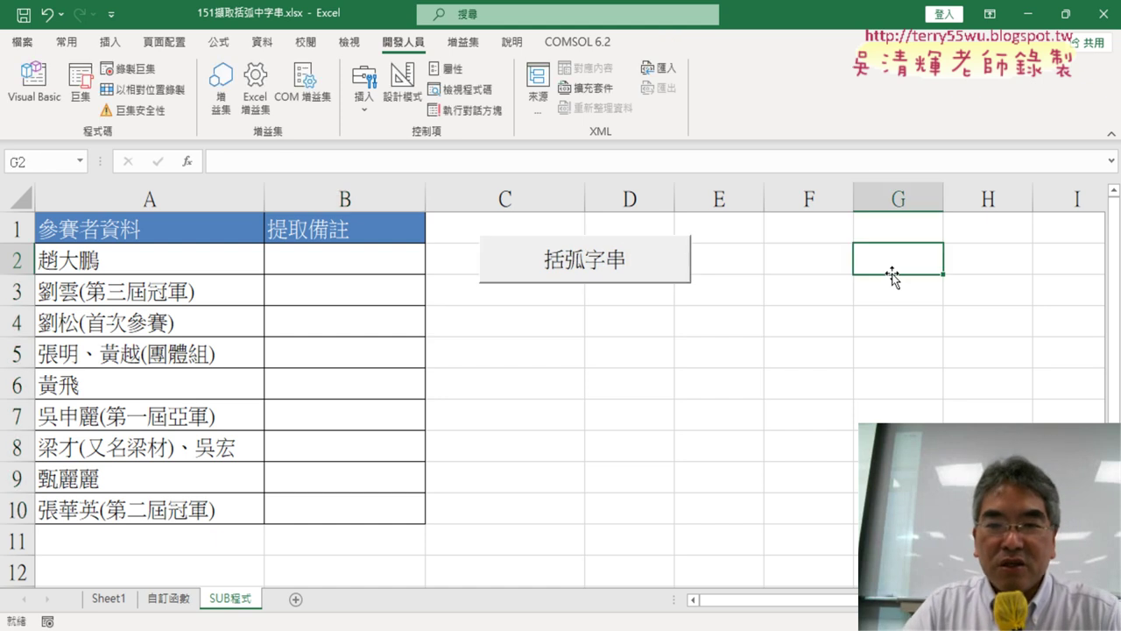
Run the 括弧字串 button to fill 提取備註 with each name's bracketed note.
left_click(581, 268)
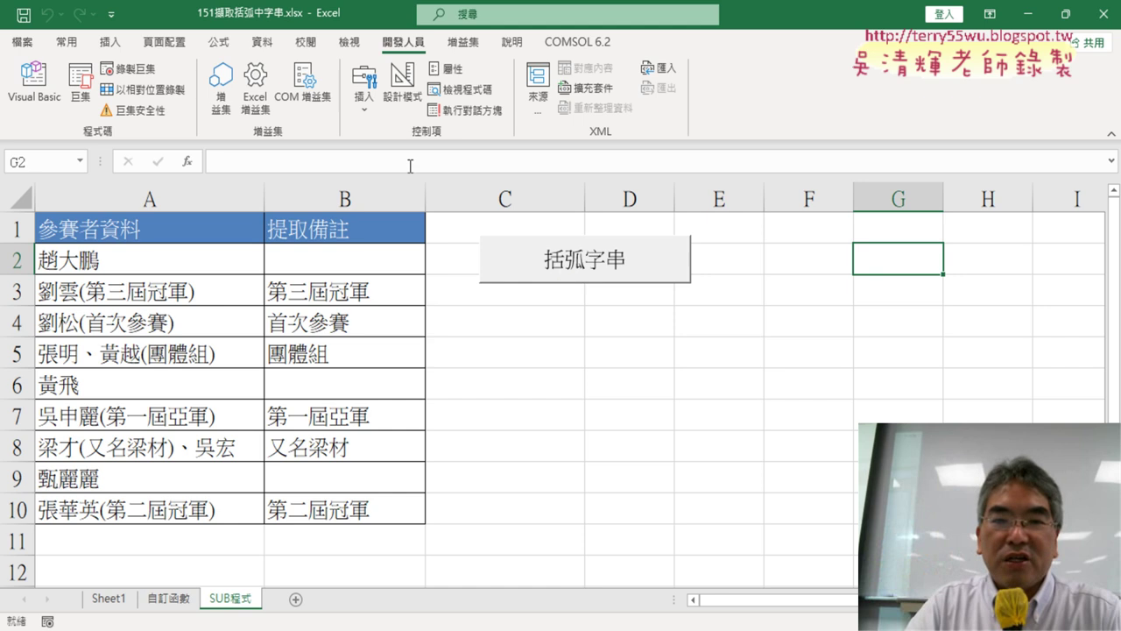
left_click(362, 111)
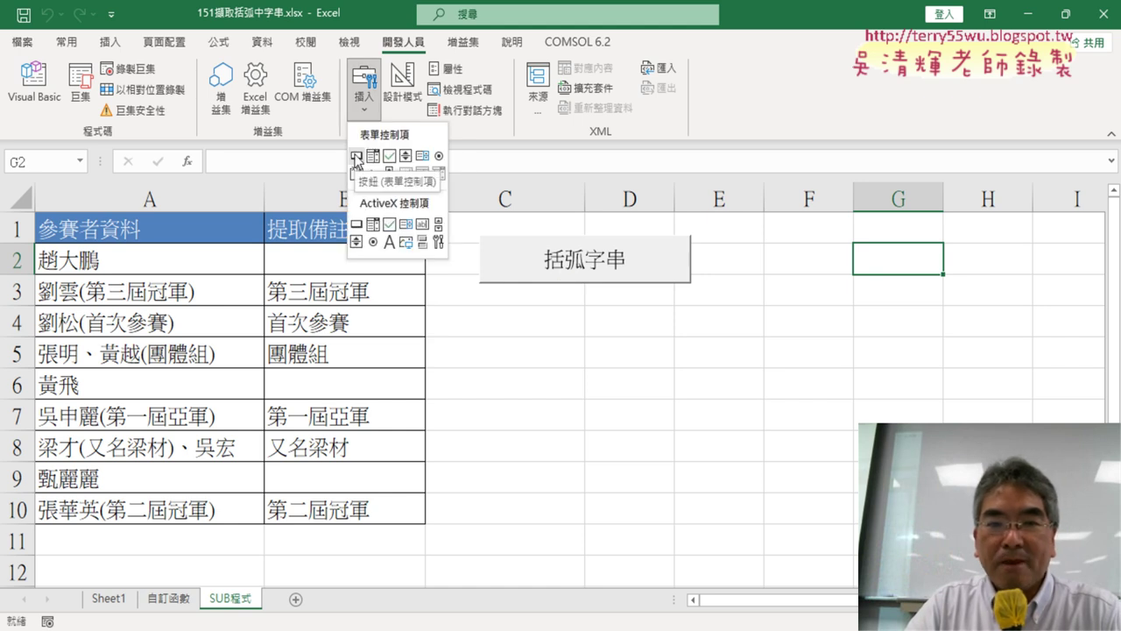
Draw a second form button near C3 and assign it the 清除 macro.
left_click(356, 156)
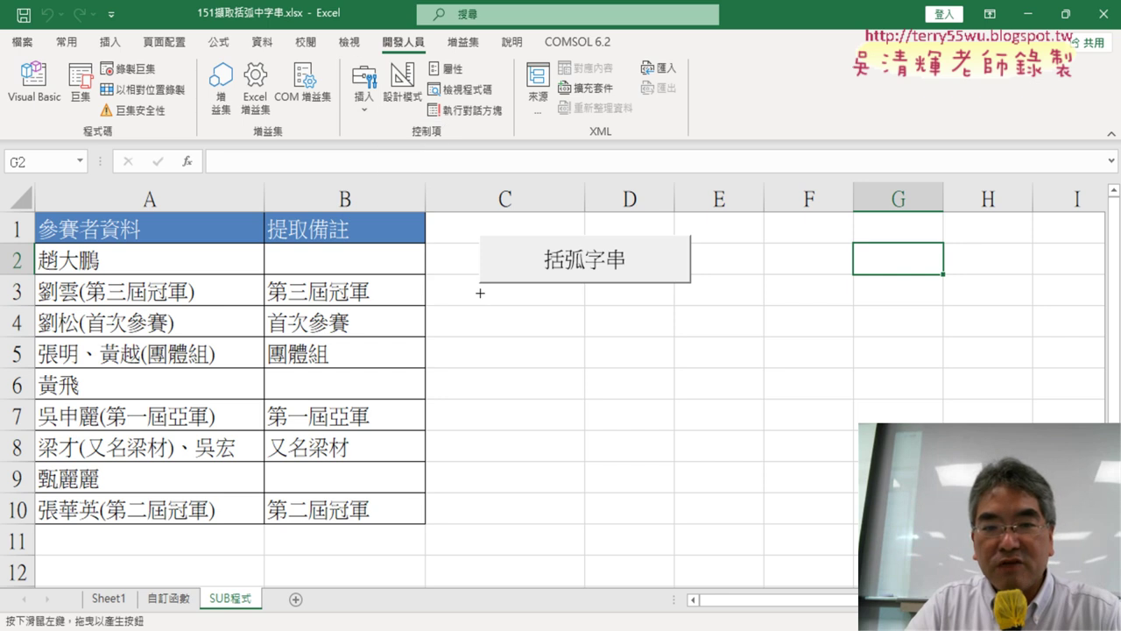
left_click_drag(480, 293, 692, 345)
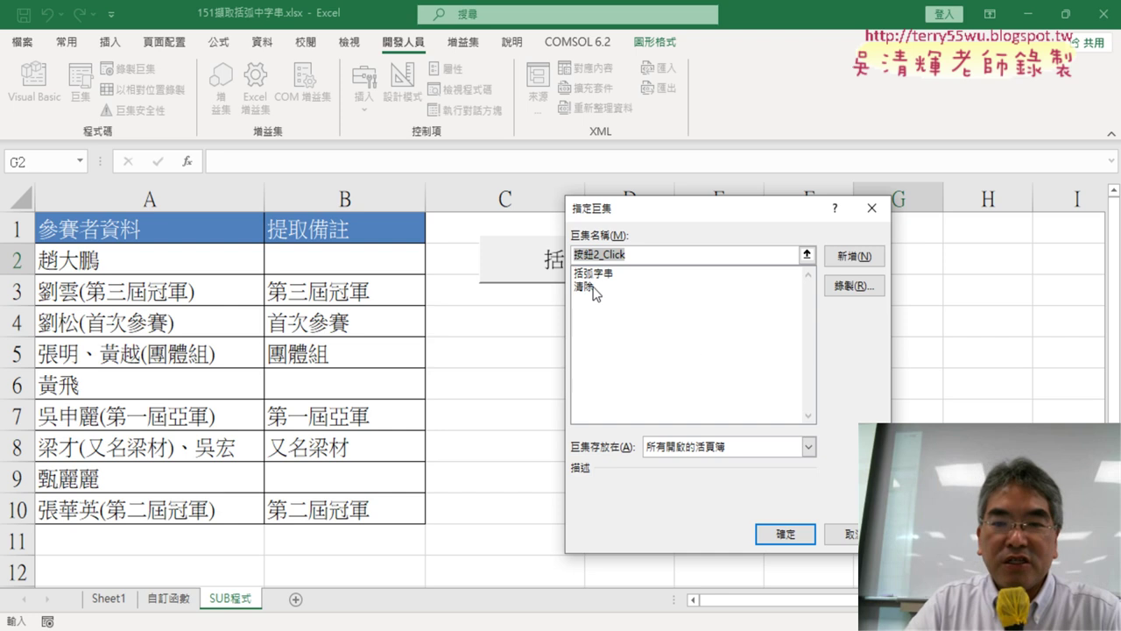
left_click(592, 286)
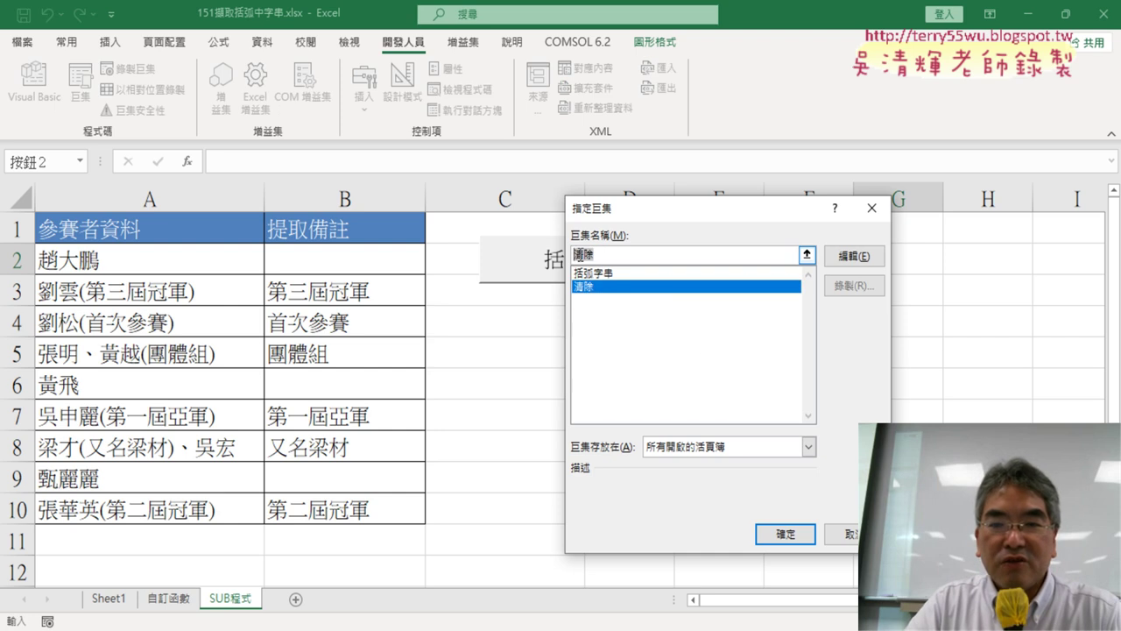
right_click(580, 254)
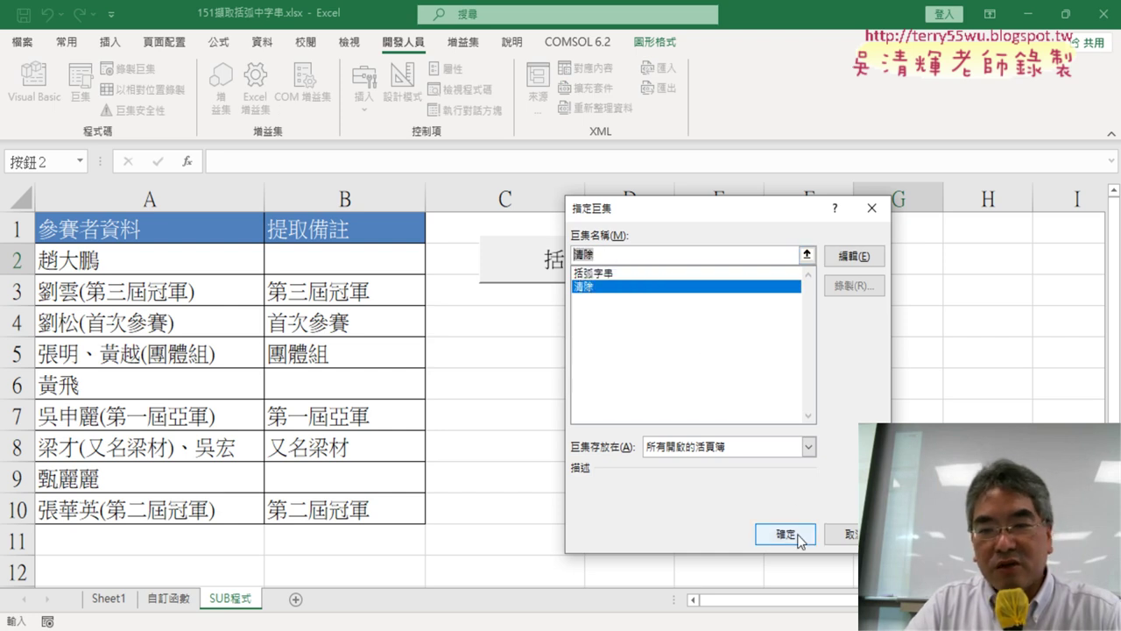
left_click(592, 291)
double_click(599, 256)
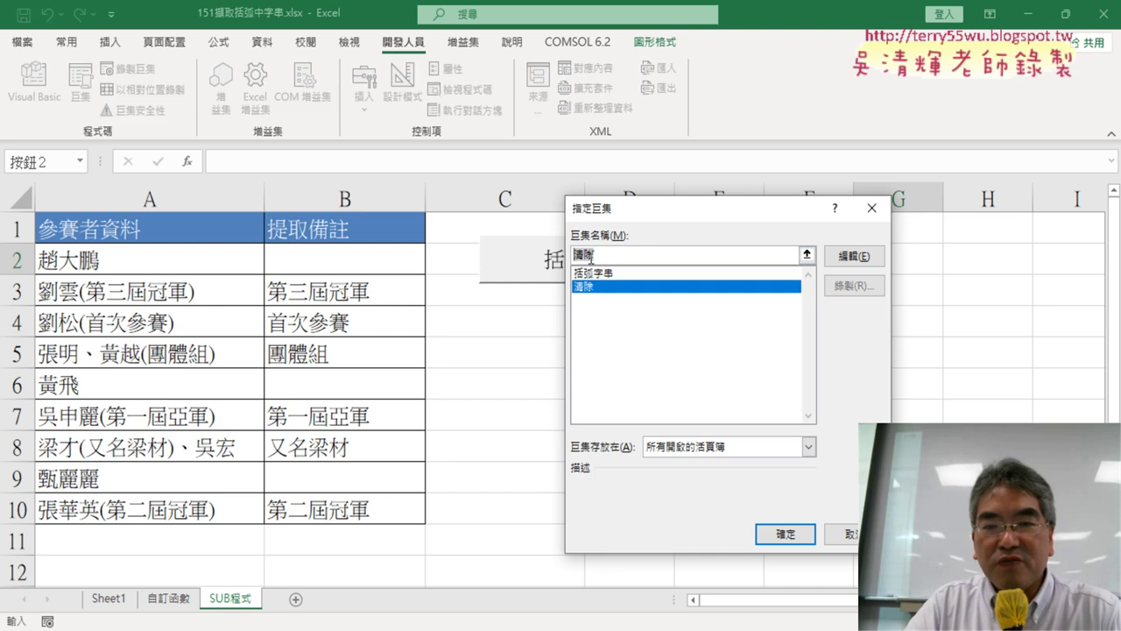
right_click(592, 257)
left_click(629, 288)
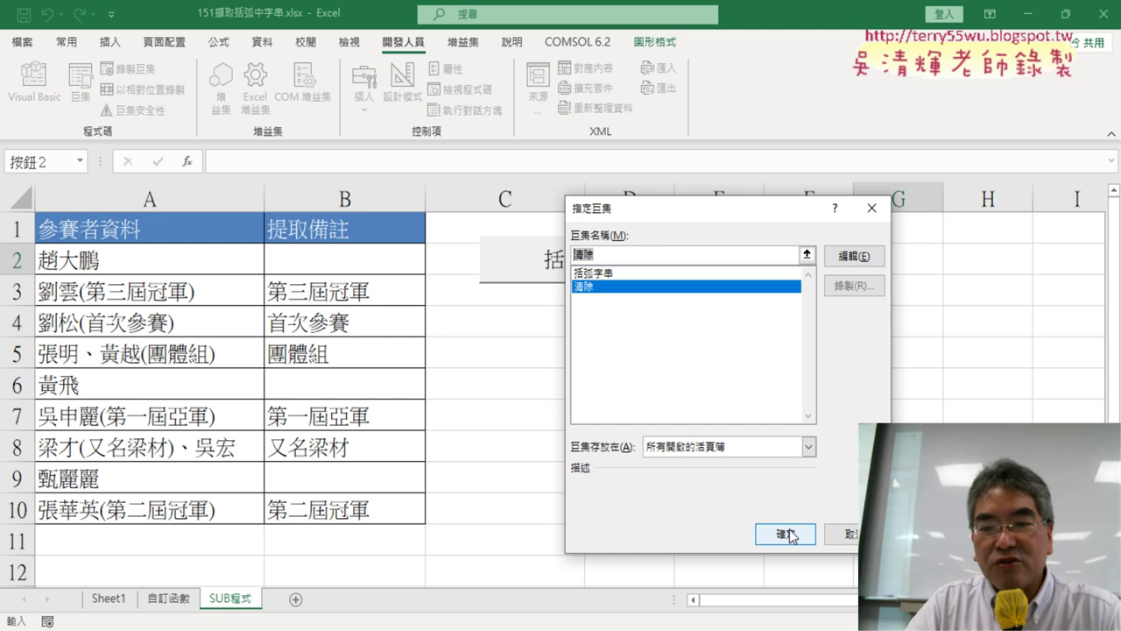
left_click(788, 531)
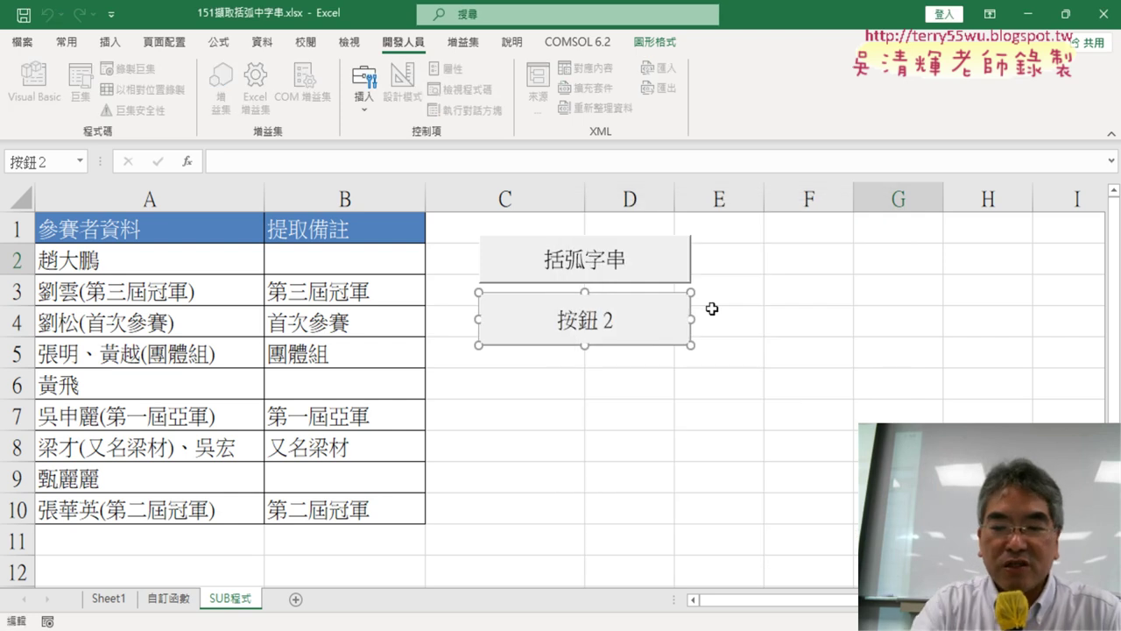
Relabel the second button from 按鈕 2 to 清除.
key("Delete")
key("Delete")
key("Delete")
key("Delete")
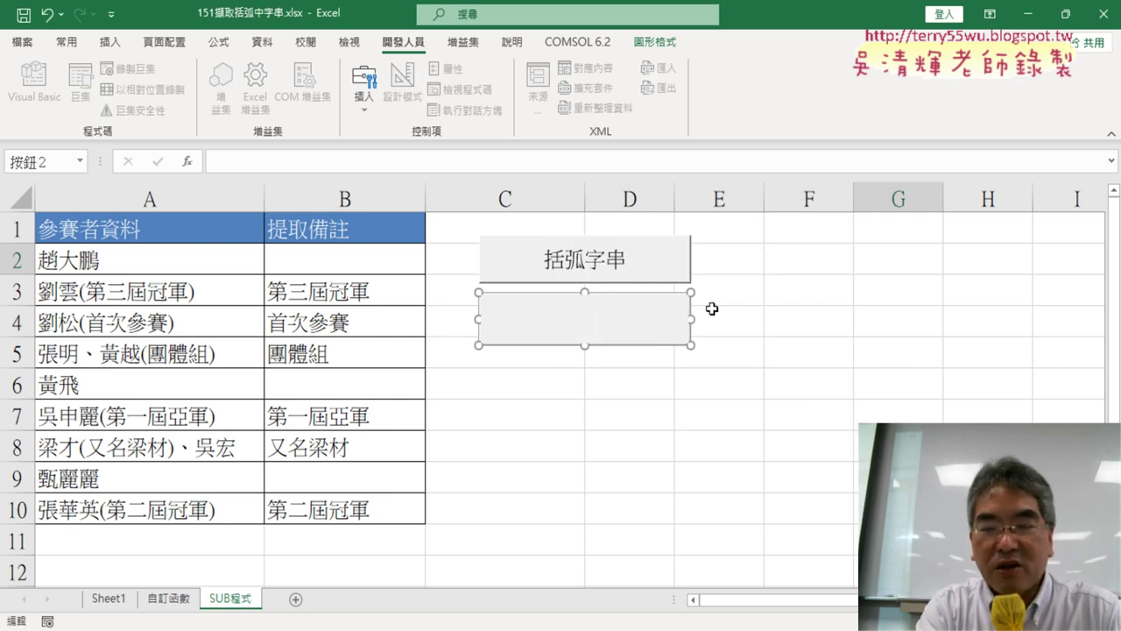
type("清除")
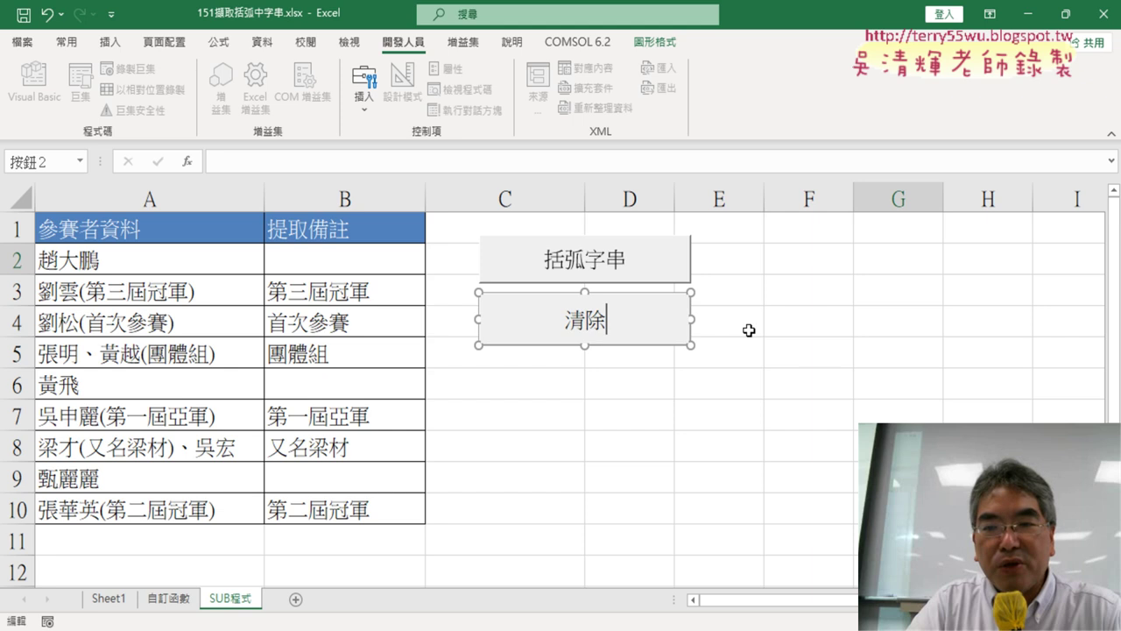
left_click(726, 326)
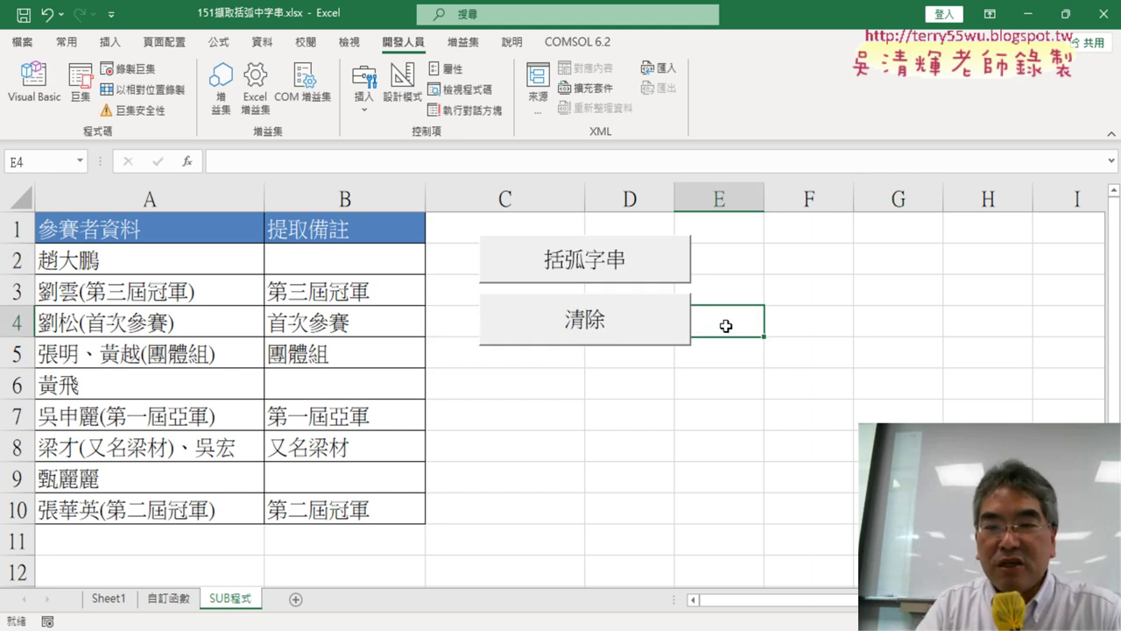
left_click(603, 332)
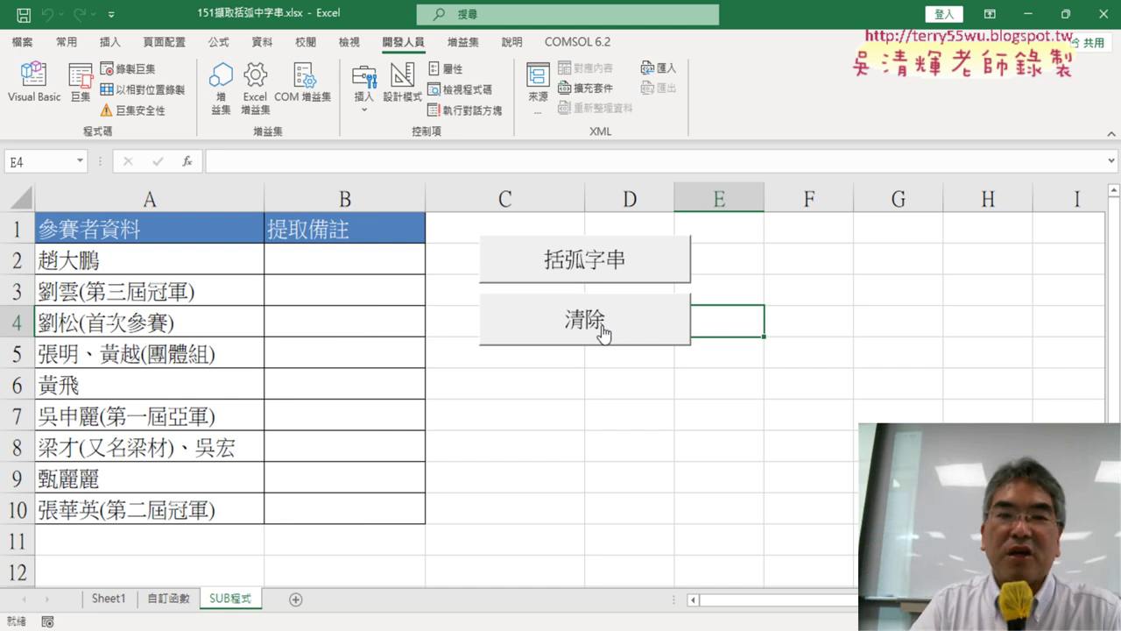
left_click(618, 271)
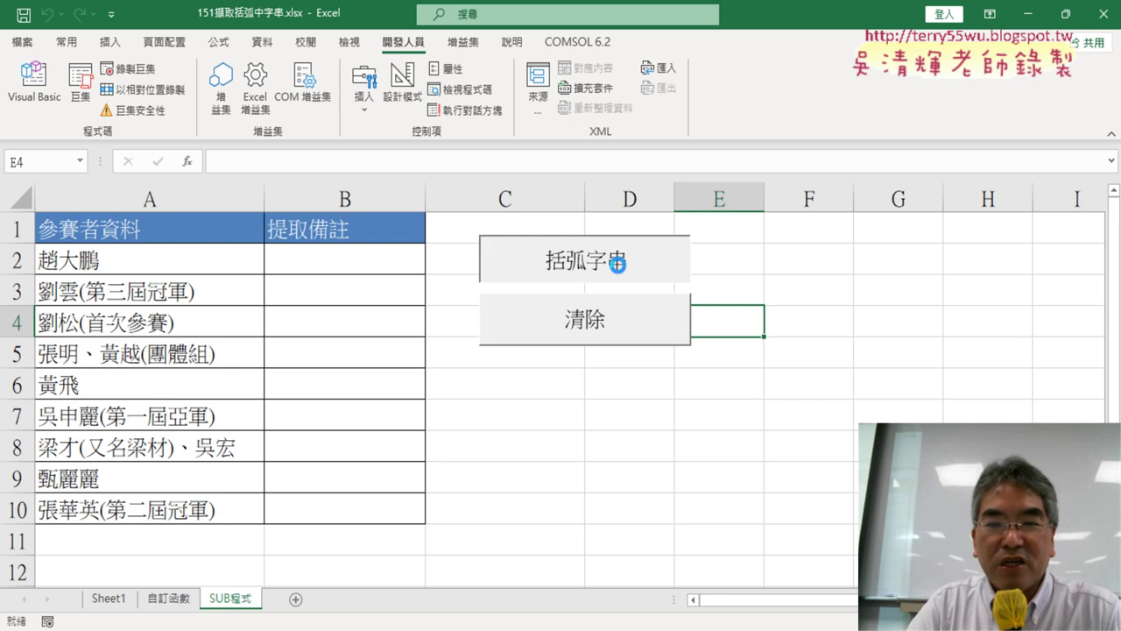
left_click(620, 336)
left_click(613, 256)
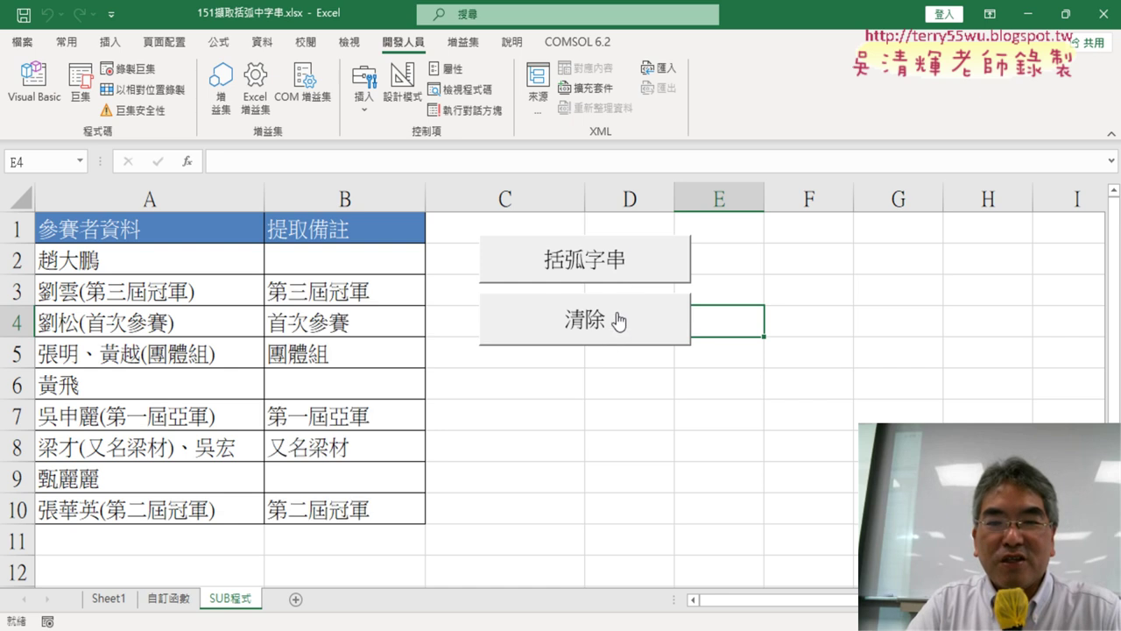
left_click(615, 318)
left_click(609, 268)
left_click(608, 278)
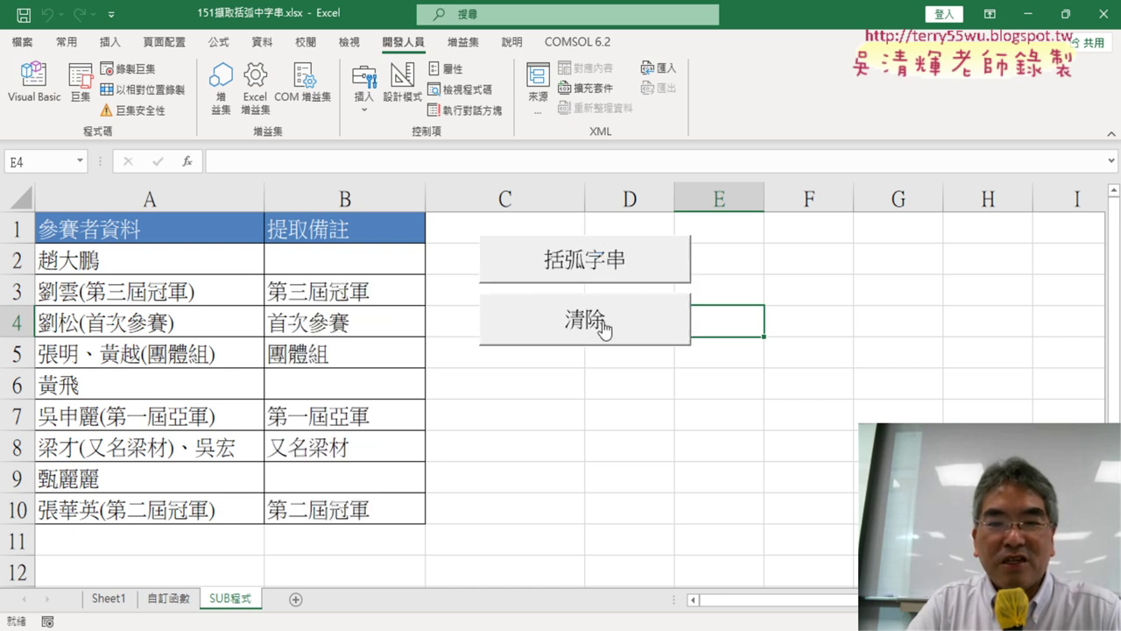
left_click(604, 323)
left_click(613, 245)
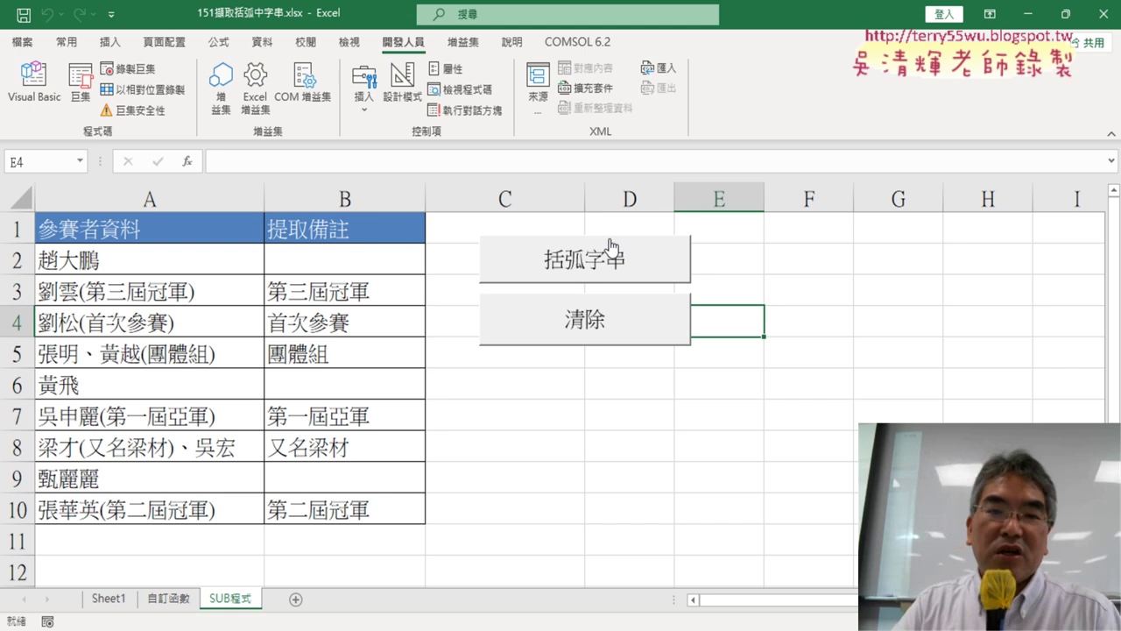
Rename the Sheet1 worksheet to 公式.
left_click(112, 603)
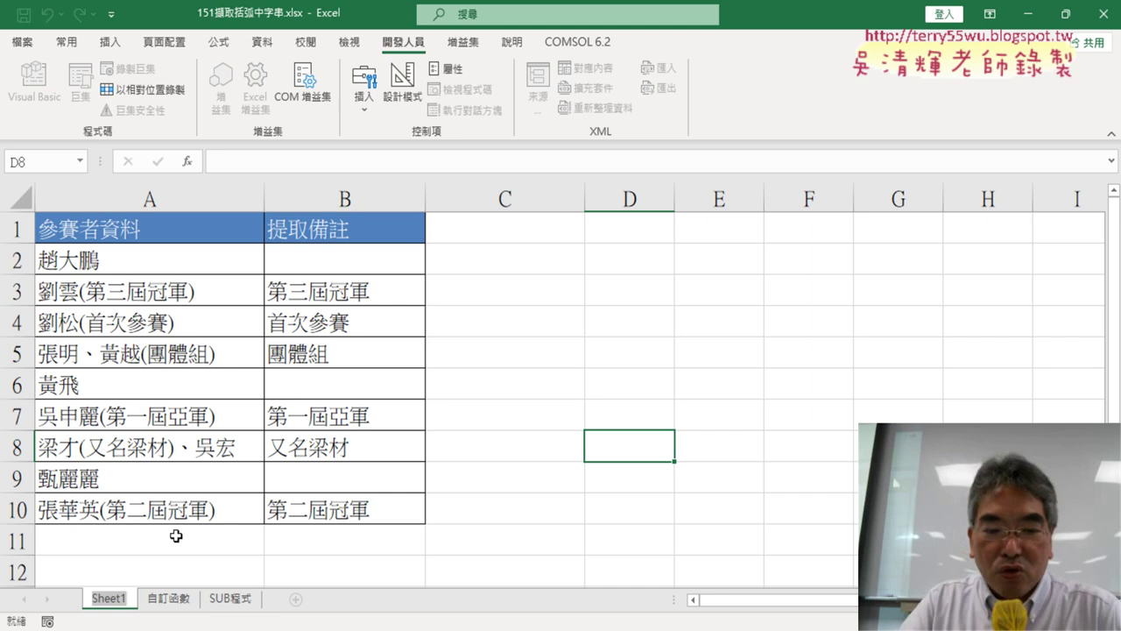
key("alt+h")
key("o")
key("r")
key("BackSpace")
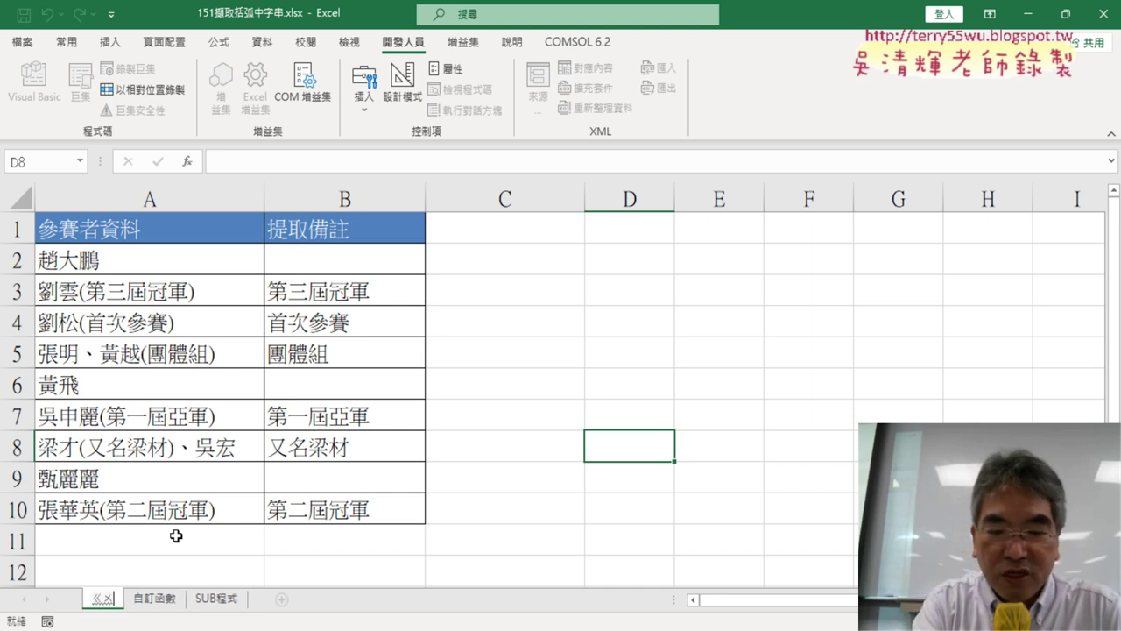
type("公式")
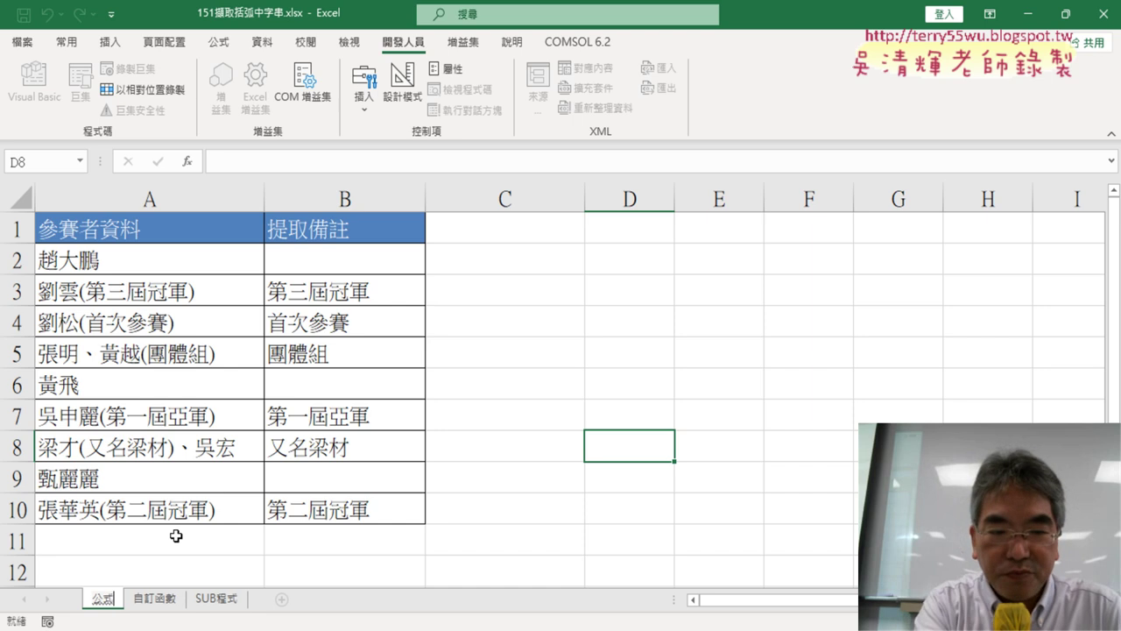
key("Return")
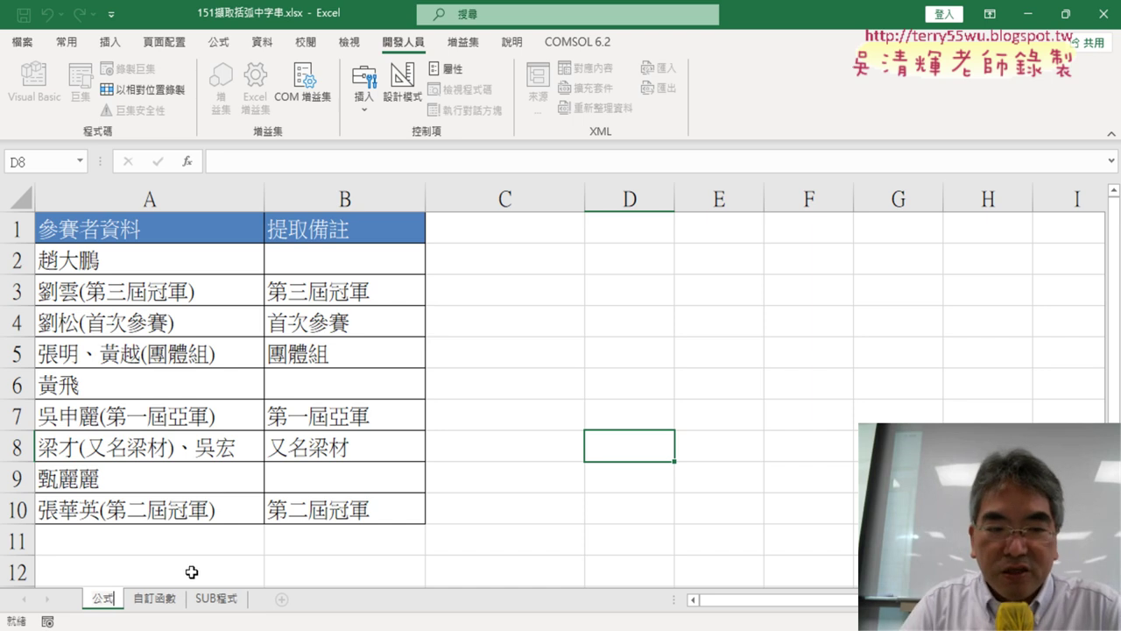
Return to the SUB程式 sheet and use the 清除 and 括弧字串 buttons to clear and refill column B.
left_click(163, 599)
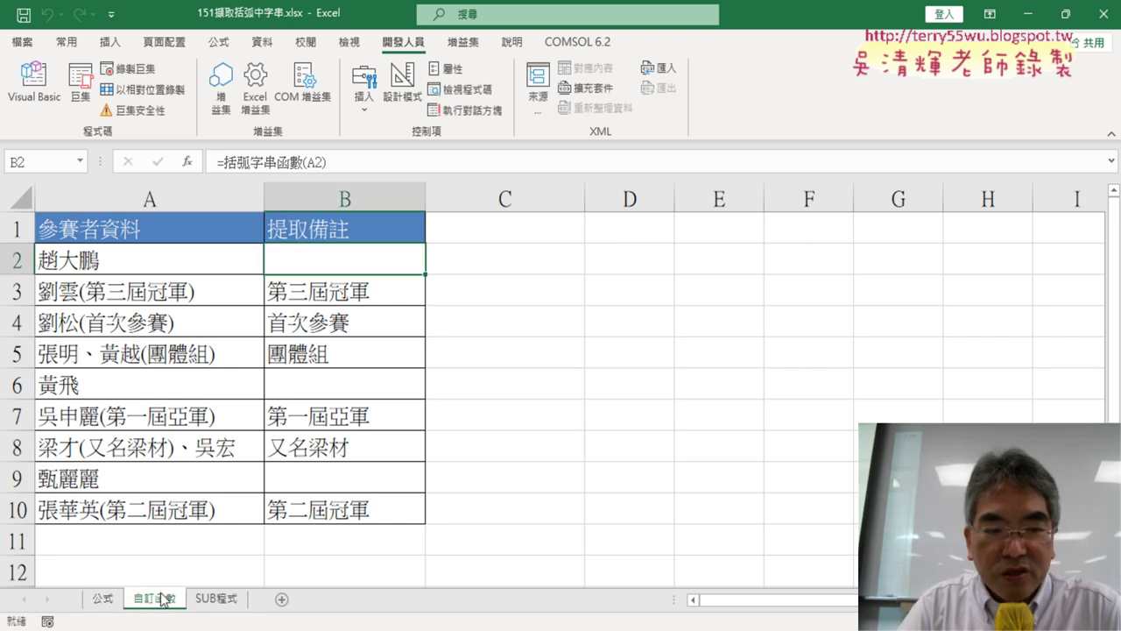
left_click(233, 599)
left_click(637, 322)
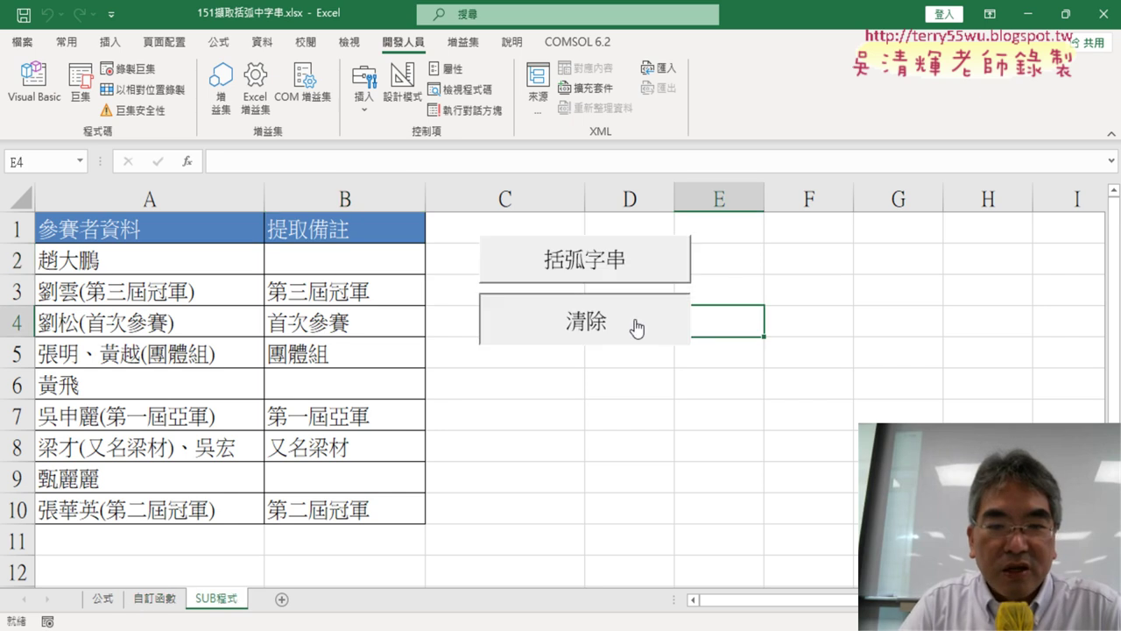
left_click(636, 263)
left_click(629, 324)
left_click(618, 267)
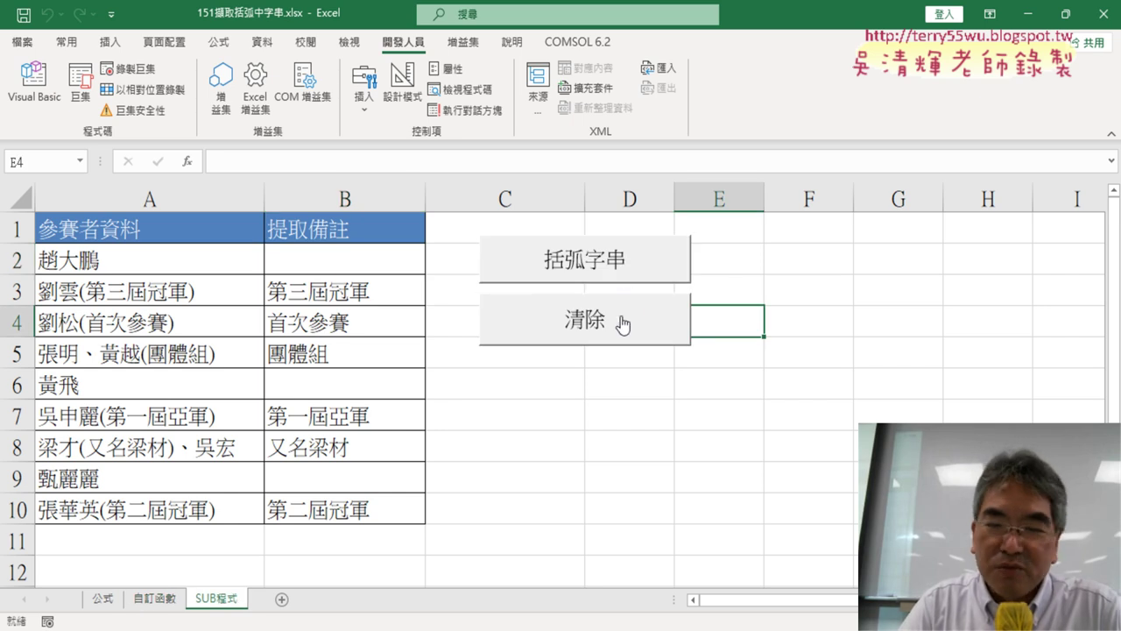
left_click(620, 319)
left_click(619, 275)
left_click(619, 328)
left_click(616, 273)
left_click(617, 321)
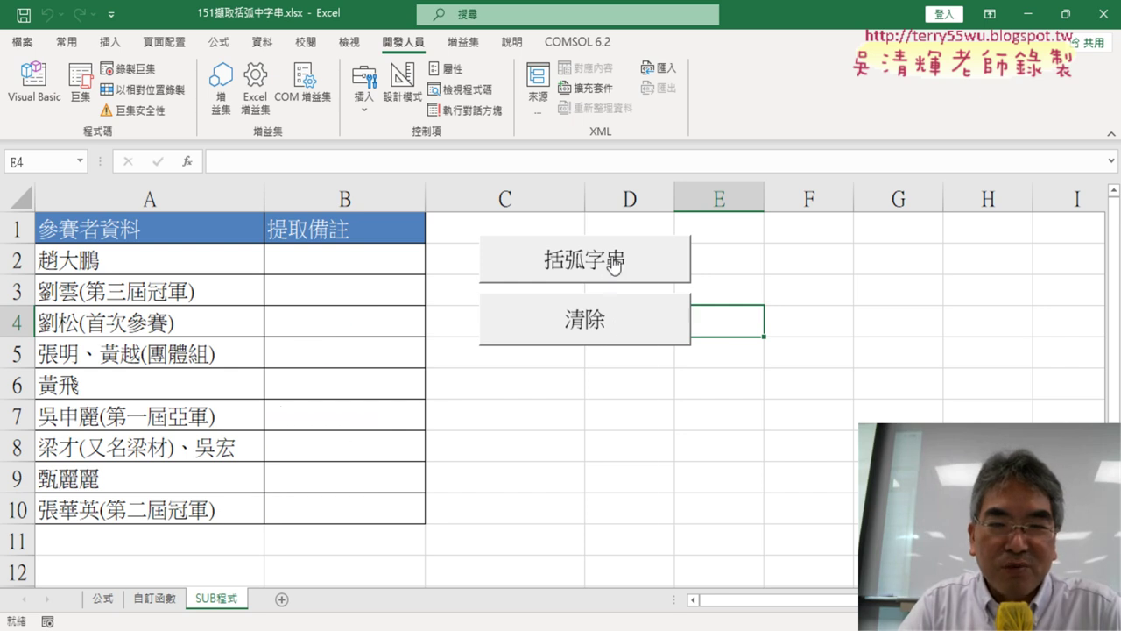
left_click(611, 261)
left_click(597, 331)
left_click(598, 266)
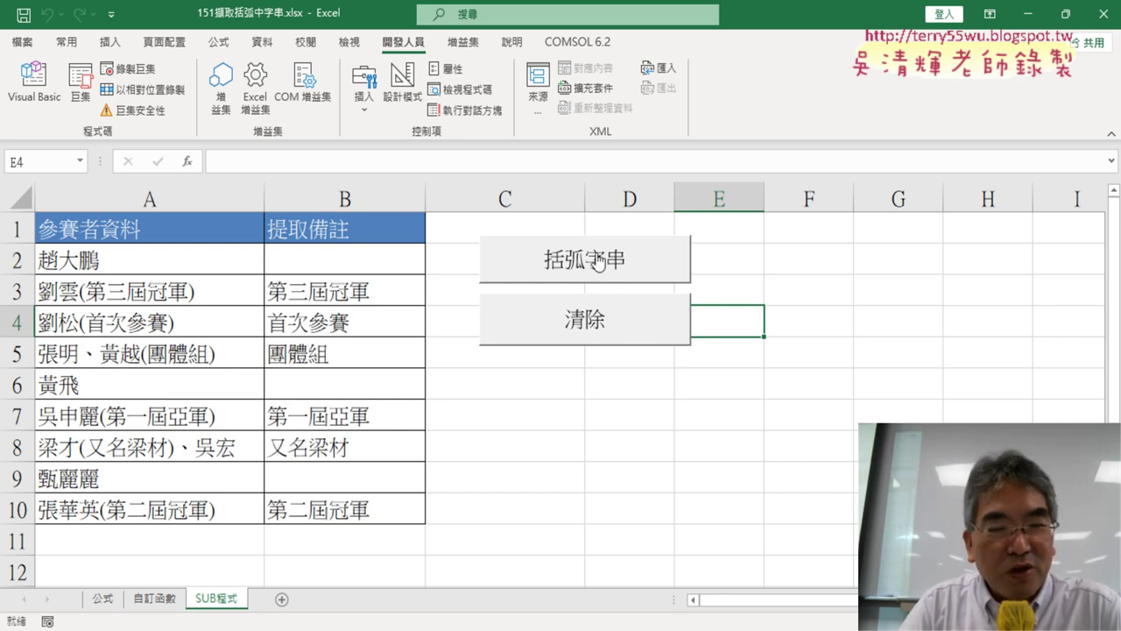
left_click(596, 317)
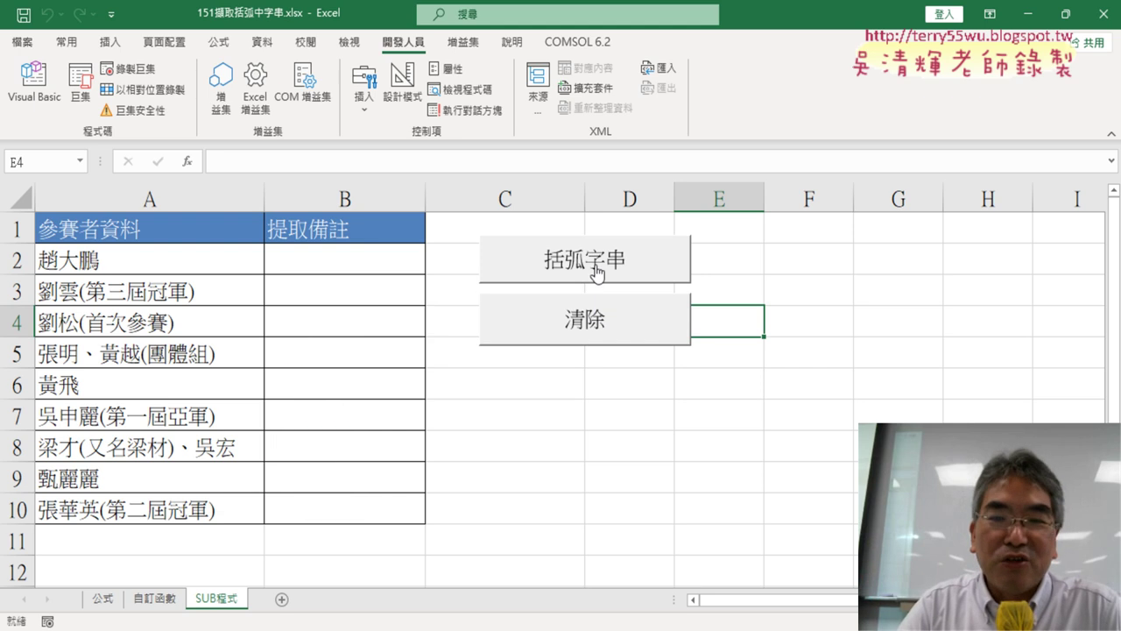
left_click(596, 268)
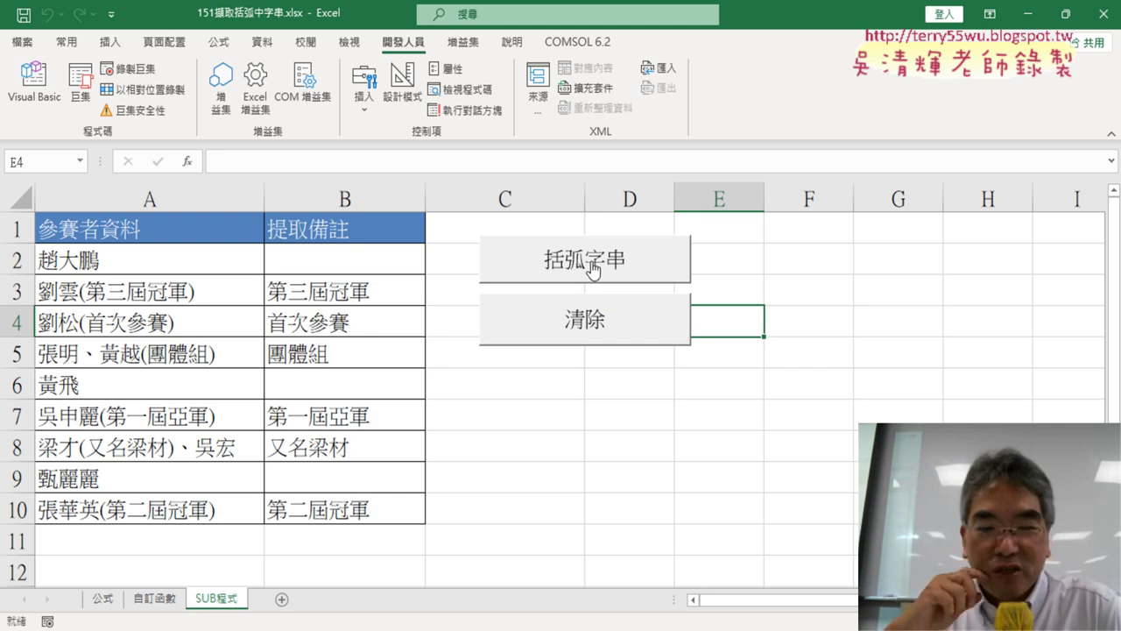
Delete the existing results in B2:B10 on the 自訂函數 sheet.
left_click(158, 603)
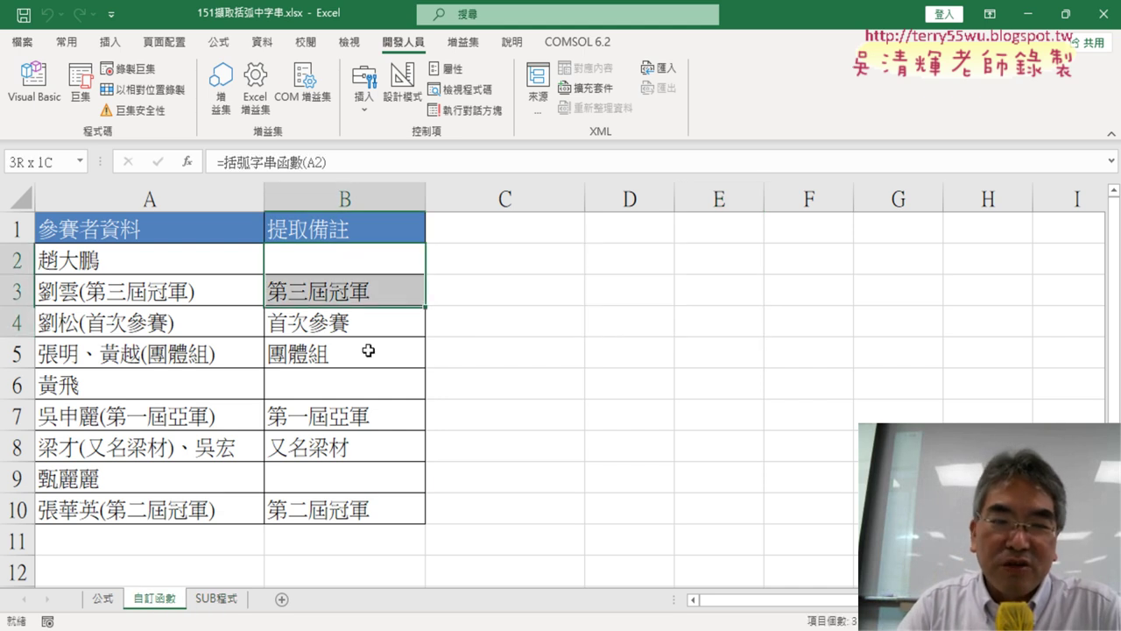
left_click_drag(347, 264, 385, 503)
key("Delete")
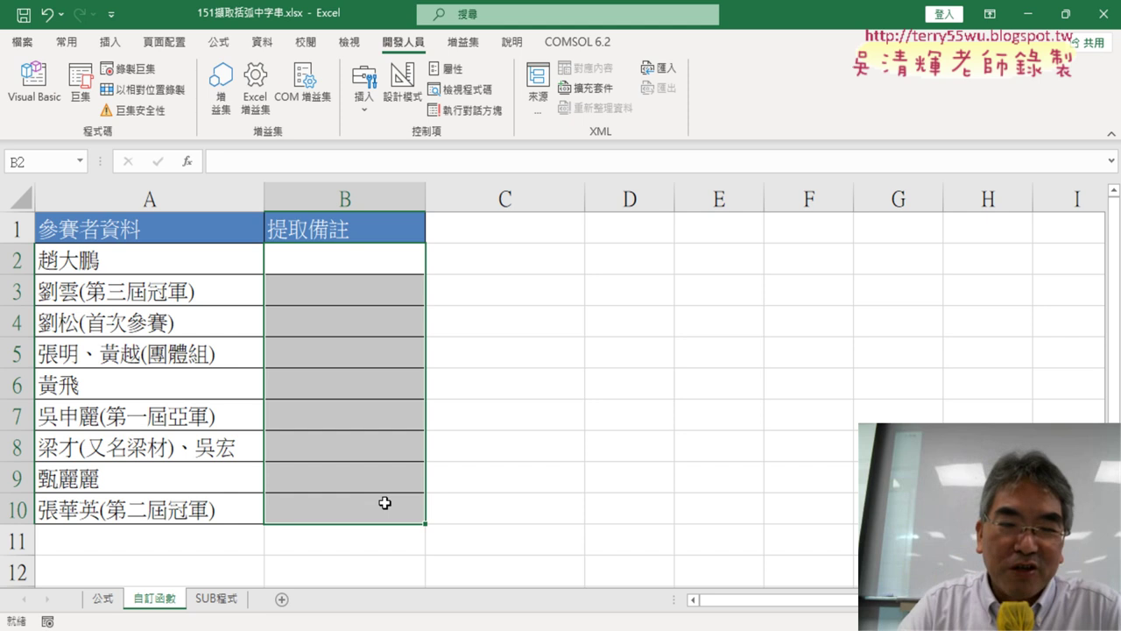
Enter =括弧字串函數(A2) in B2 and fill it down through row 10.
left_click(372, 258)
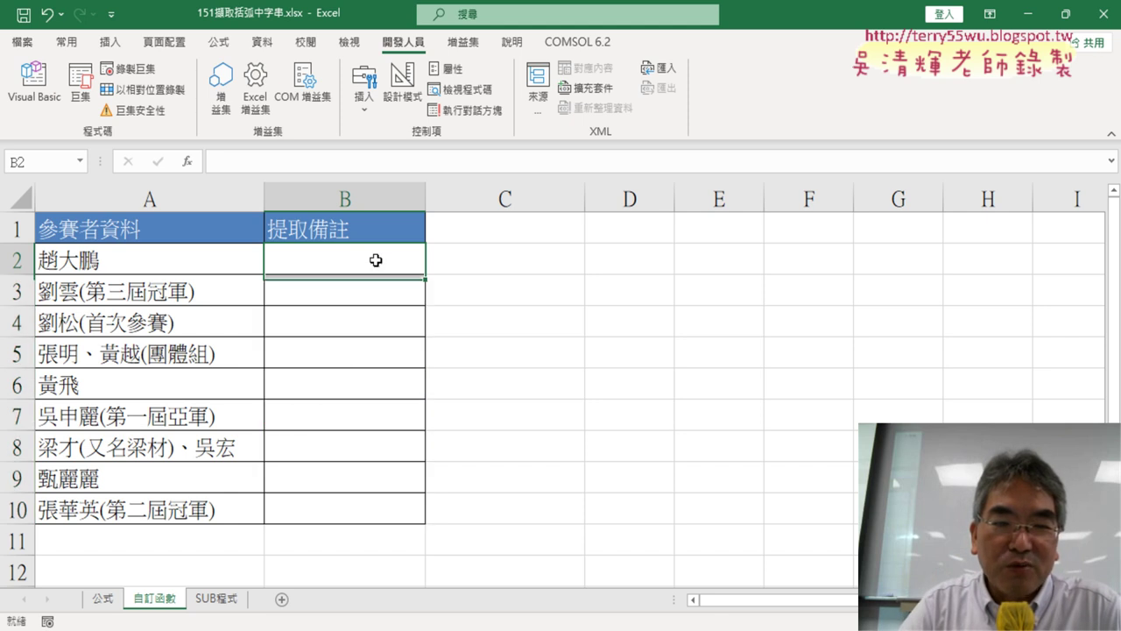
left_click(189, 162)
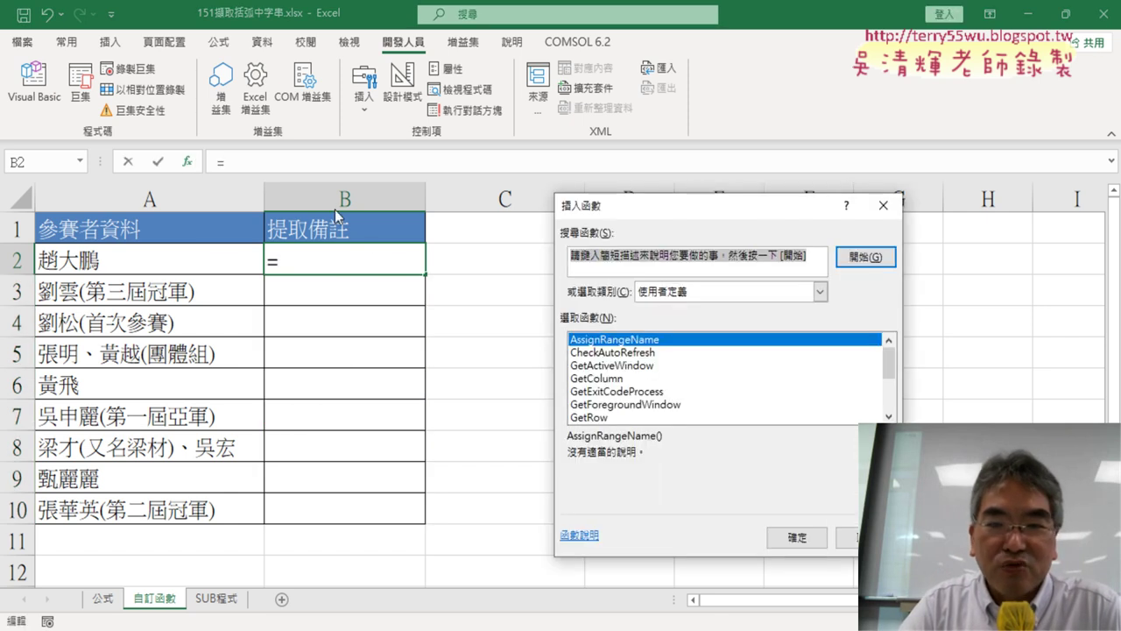
left_click_drag(886, 362, 889, 396)
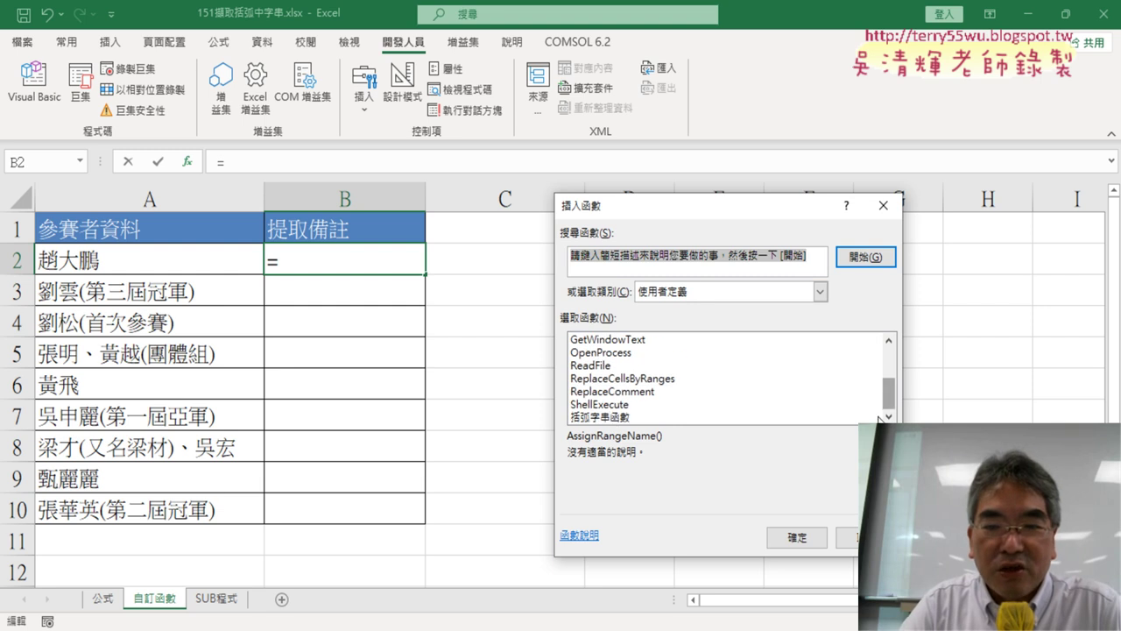
left_click(604, 417)
left_click(805, 537)
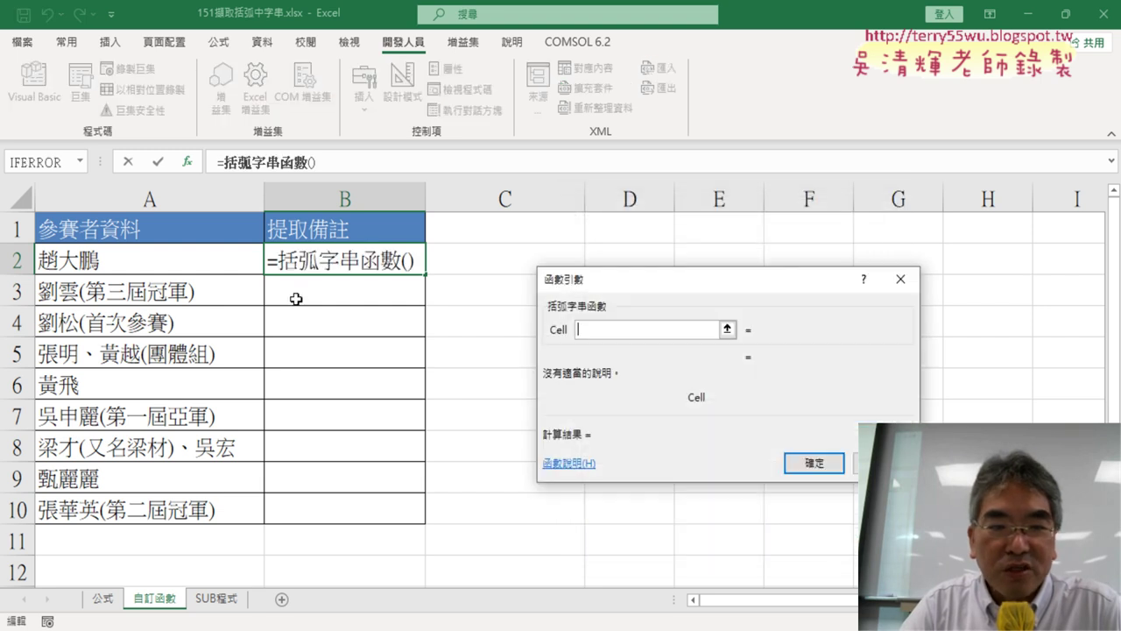
left_click(165, 260)
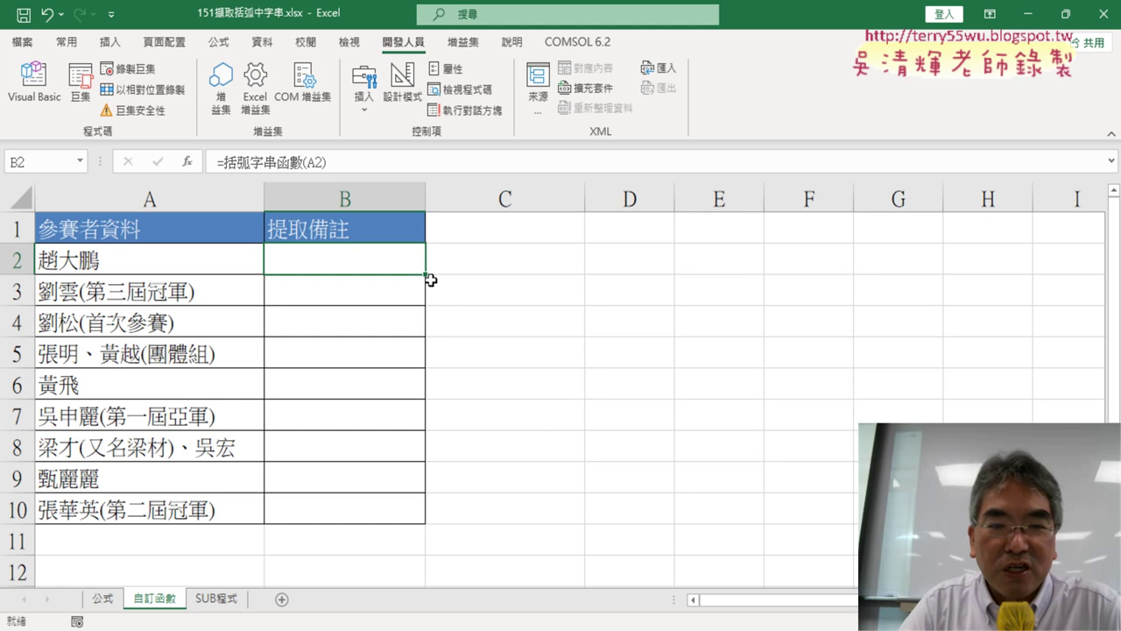
double_click(425, 273)
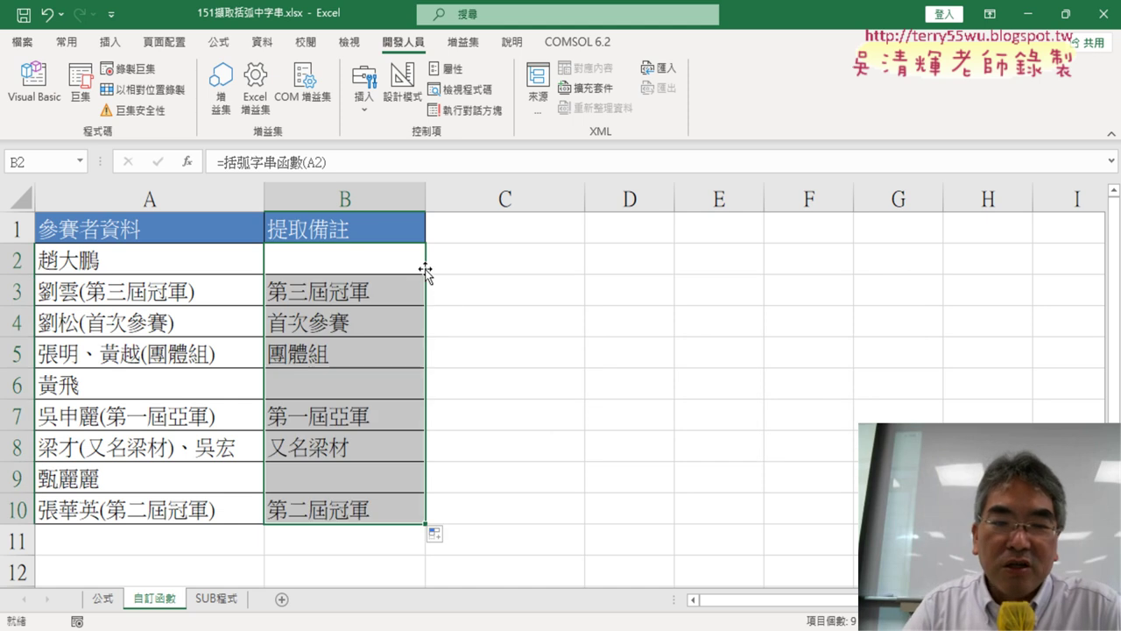
left_click(103, 599)
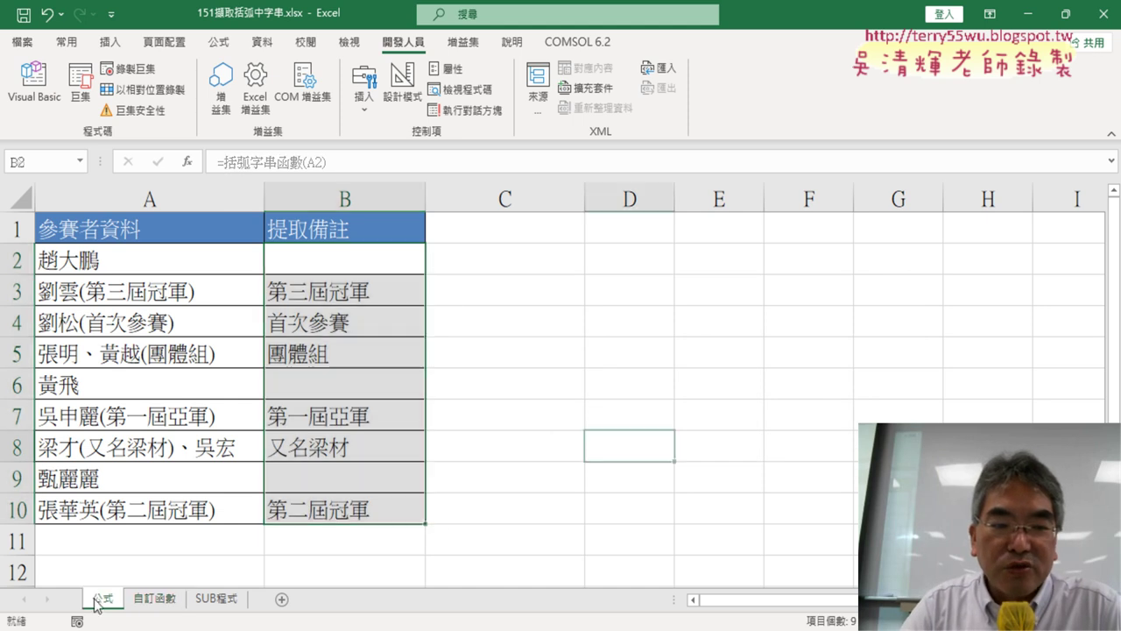
left_click(370, 269)
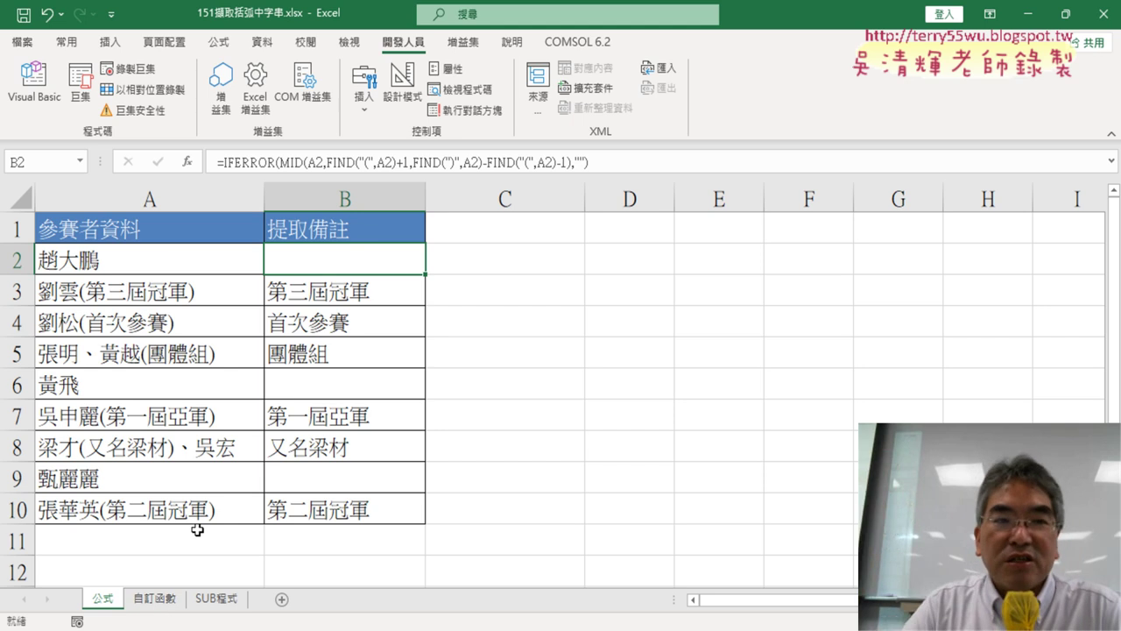
Save the workbook as the Excel Macro-Enabled Workbook 151擷取括弧中字串.xlsm.
left_click(24, 43)
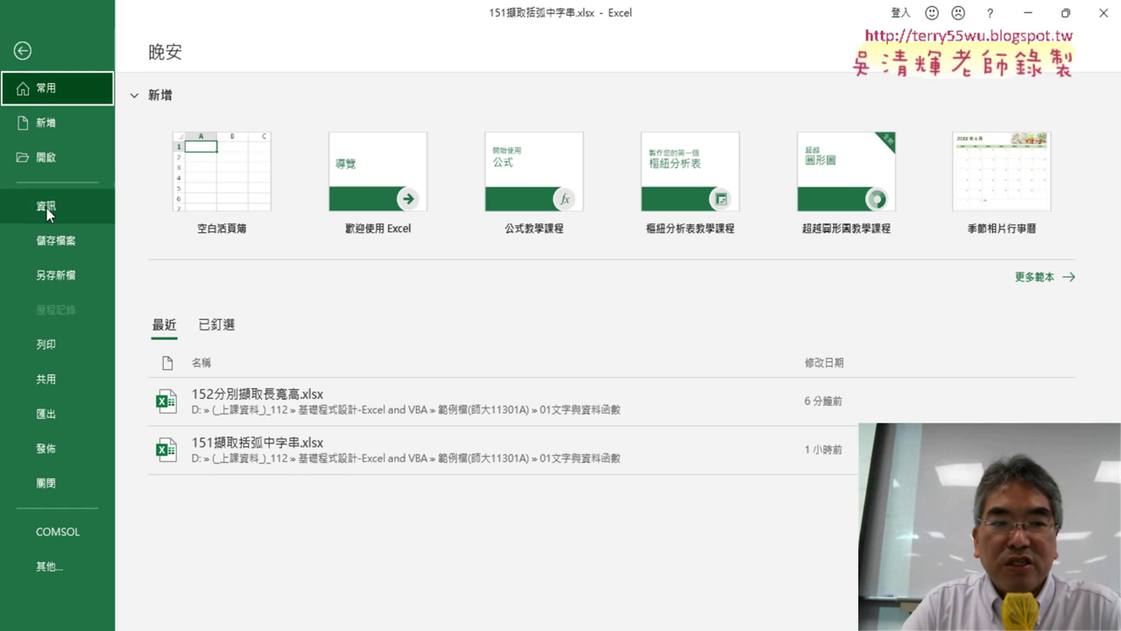
left_click(59, 276)
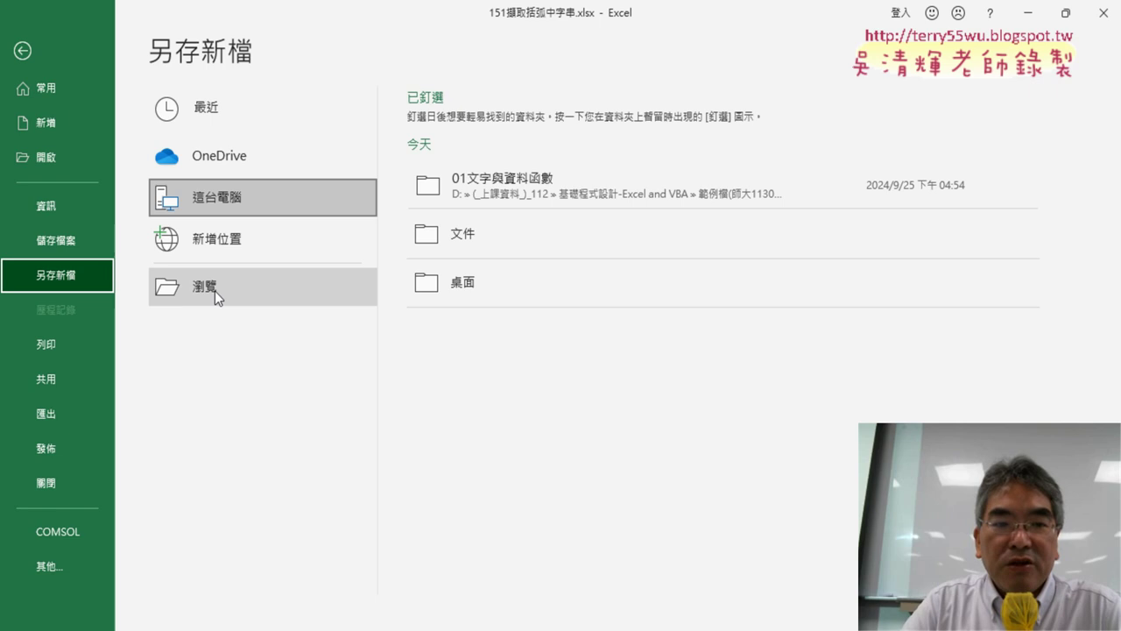
left_click(256, 290)
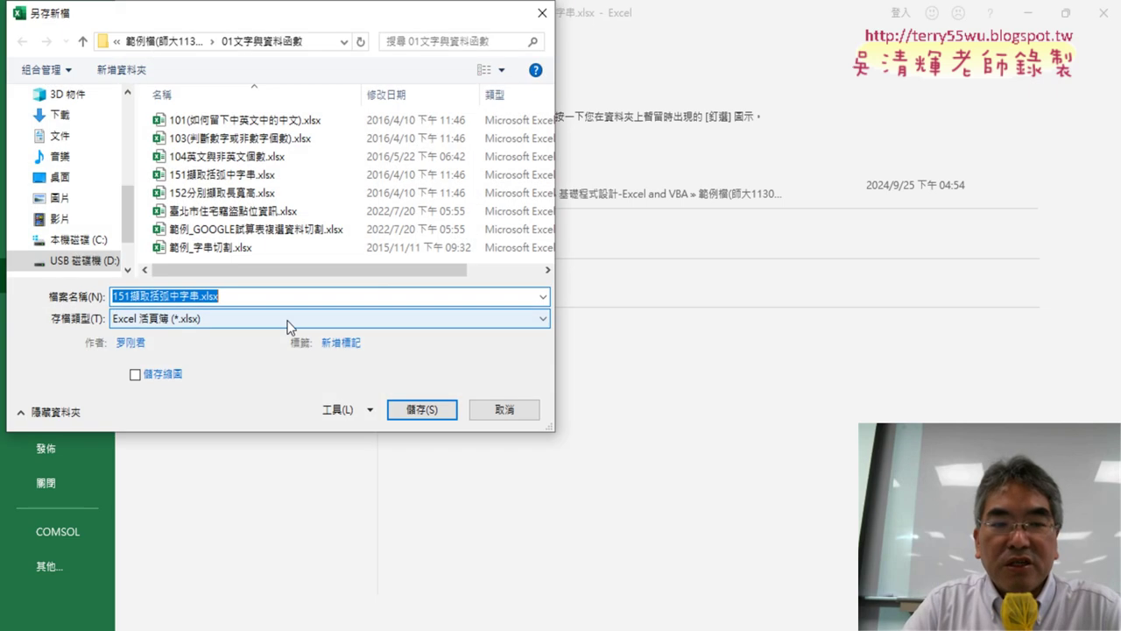
left_click(290, 320)
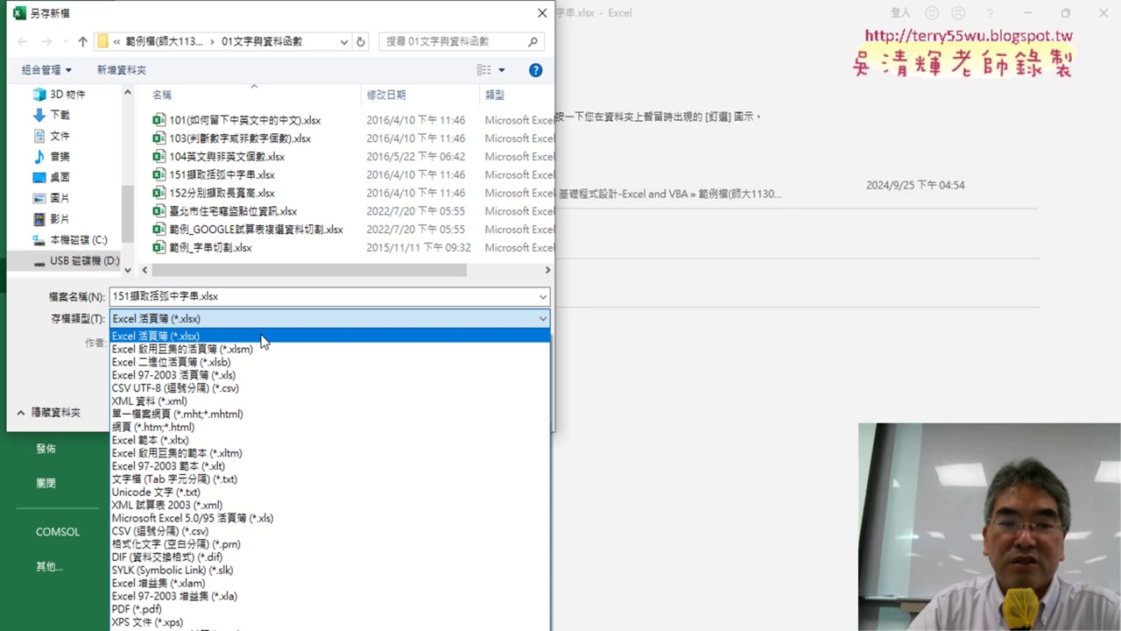
left_click(259, 349)
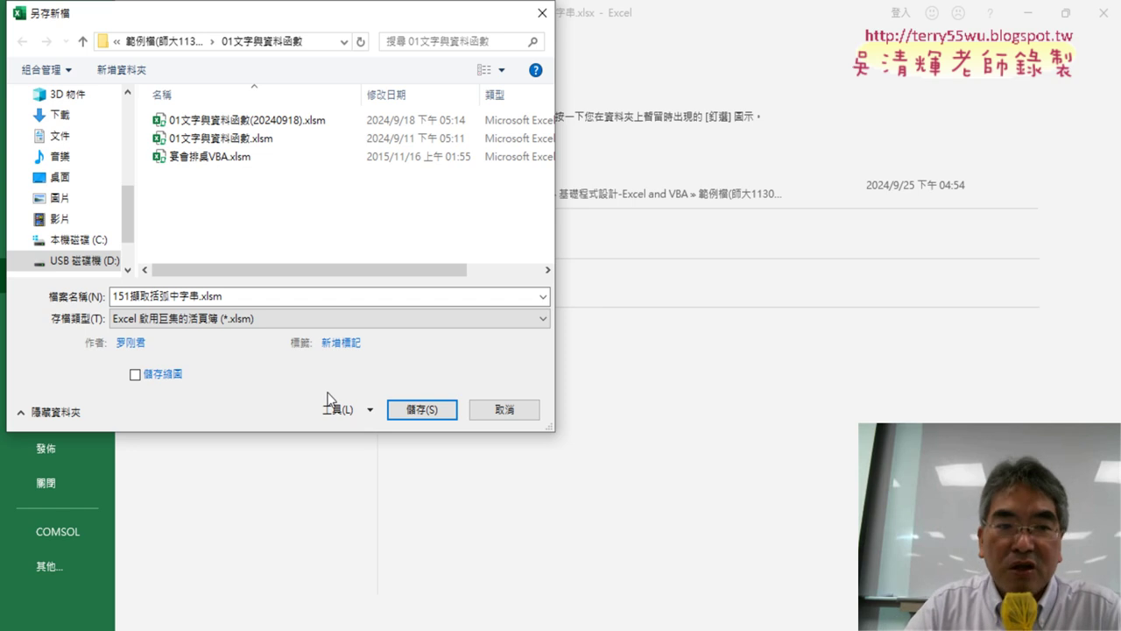
left_click(422, 411)
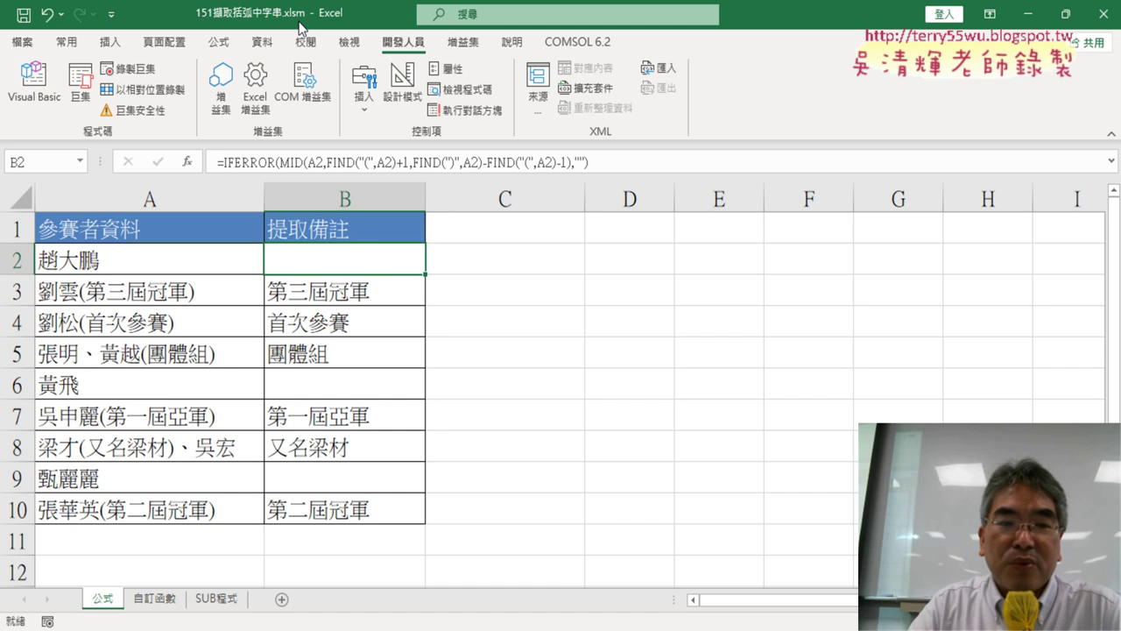
On the SUB程式 sheet, run 清除 and then 括弧字串 to refresh column B.
left_click(318, 250)
left_click(158, 598)
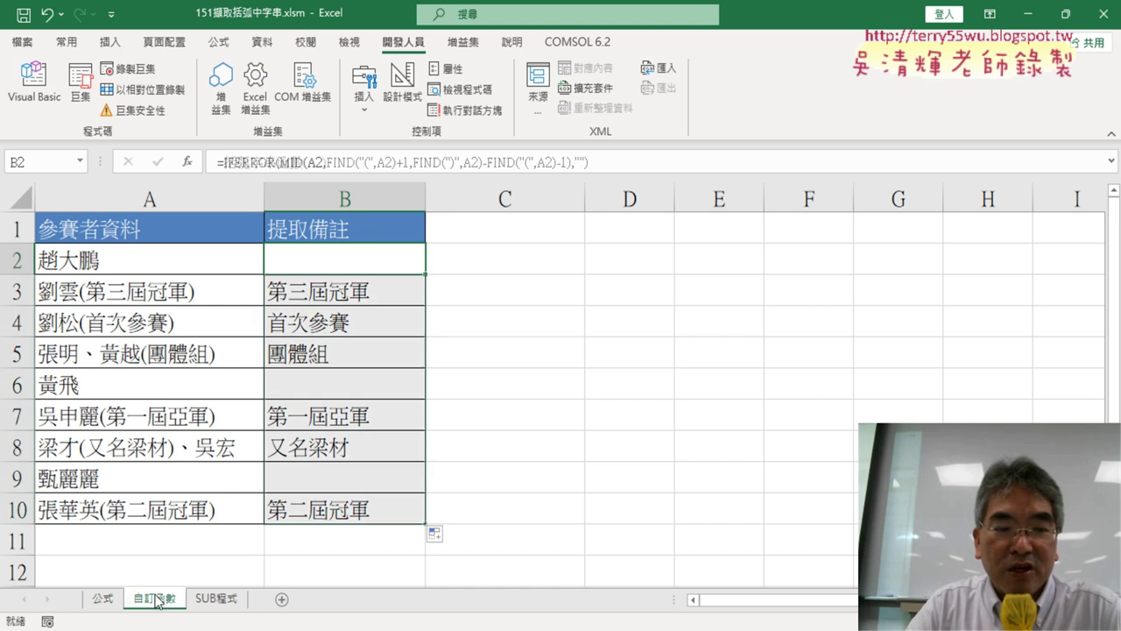
left_click(215, 598)
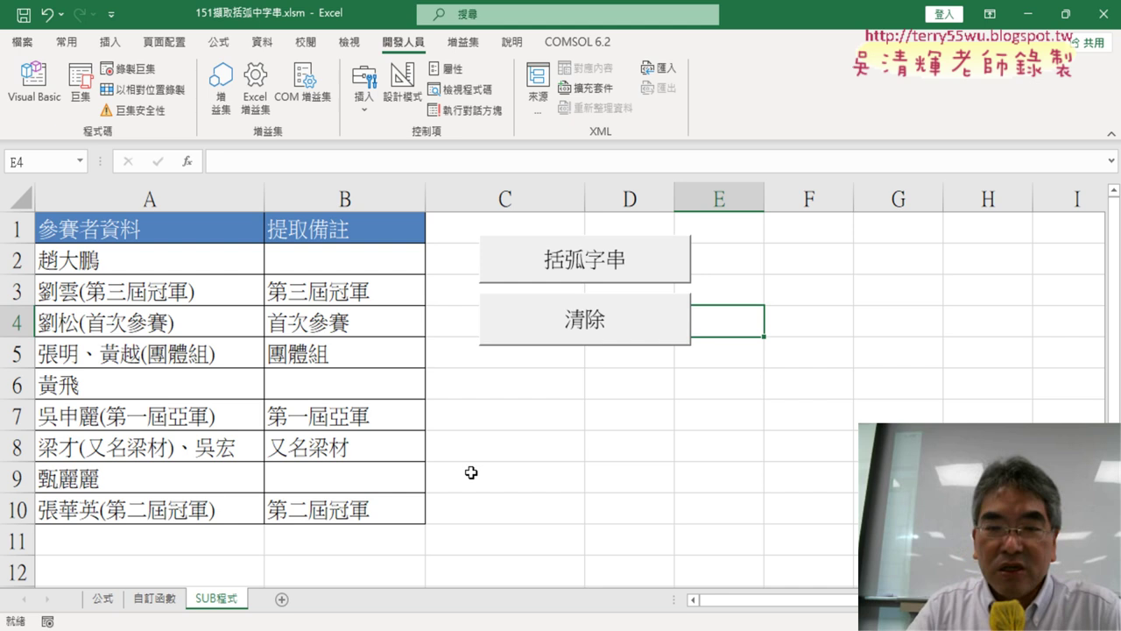
left_click(629, 338)
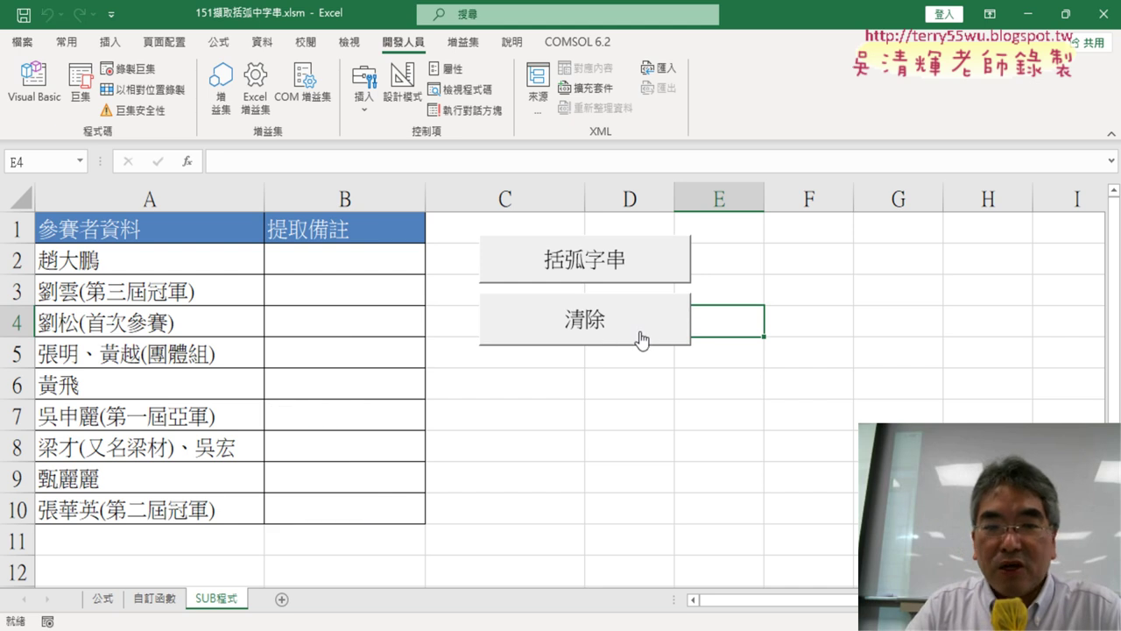
left_click(633, 269)
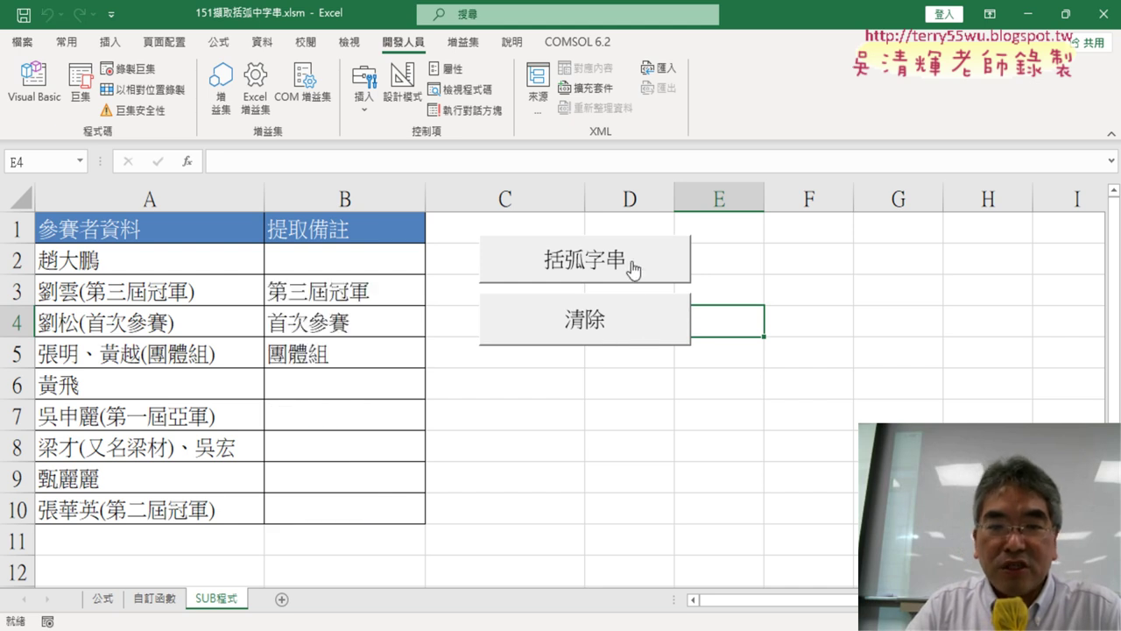
Close Excel saving changes, then open 152分別擷取長寬高.xlsx.
left_click(1102, 17)
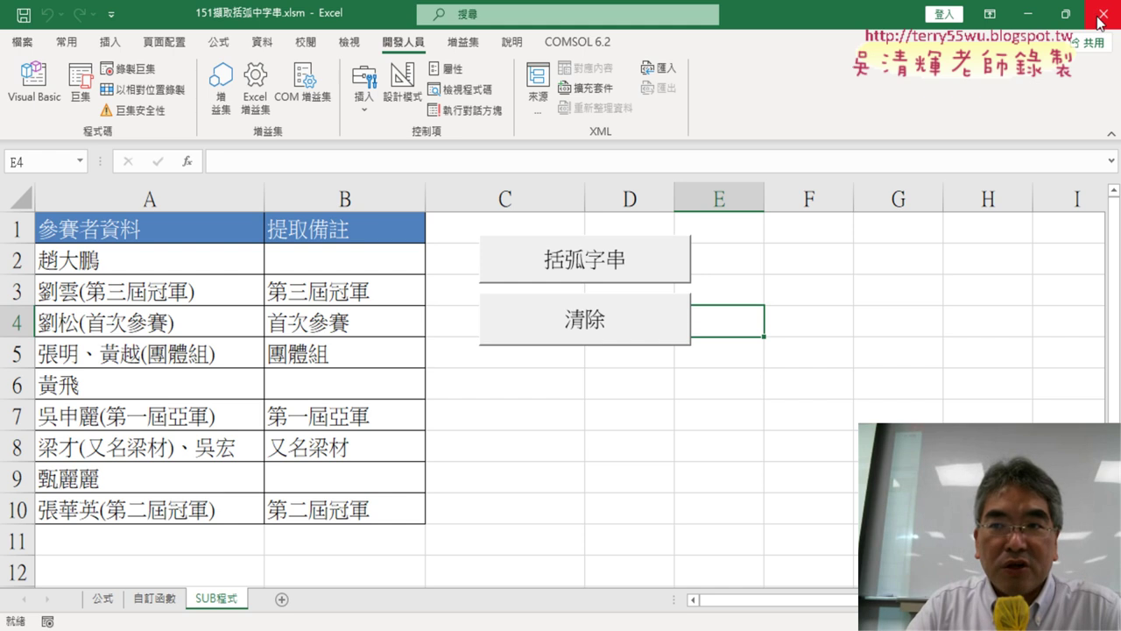
left_click(487, 345)
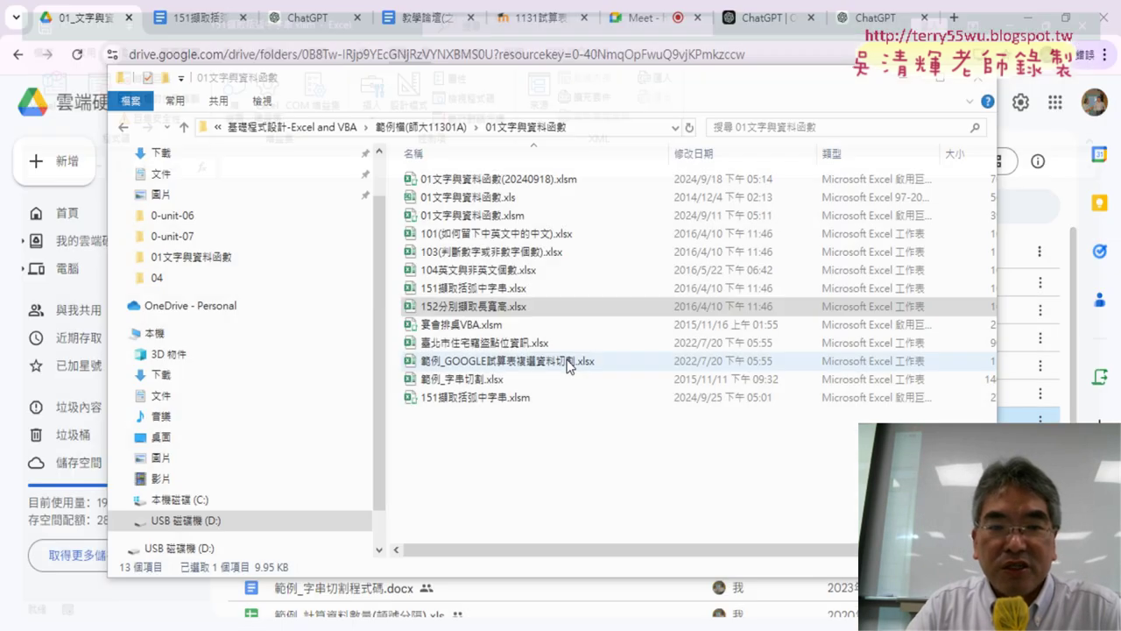
double_click(497, 309)
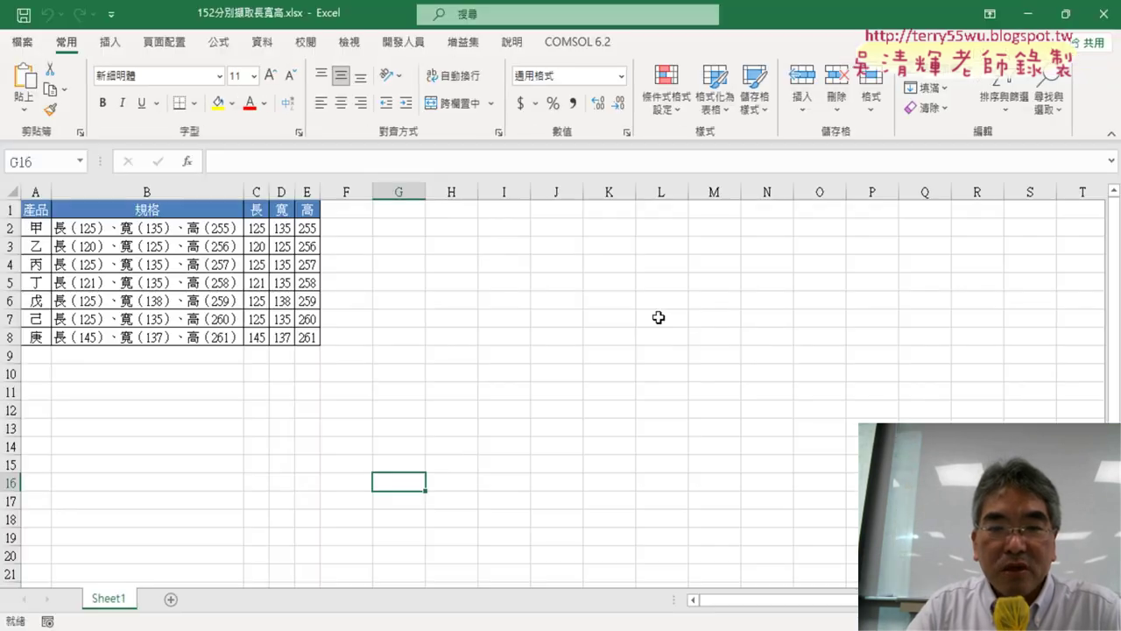
Clear the existing 長, 寬, 高 extraction formulas from C2:E8.
scroll(740, 465, "up", 2, "ctrl")
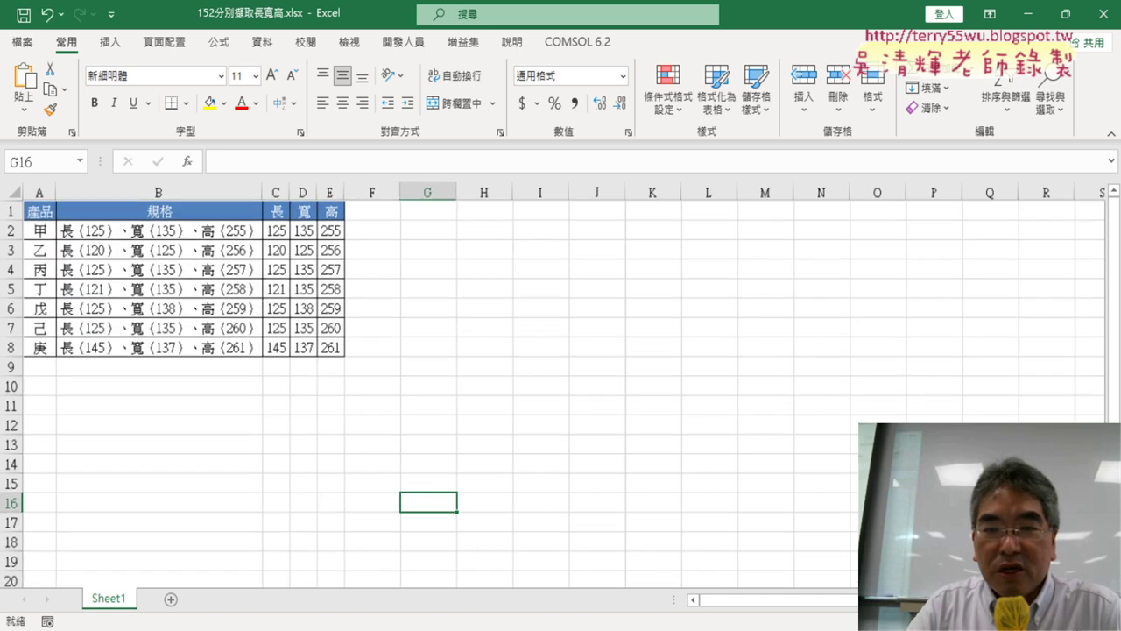
scroll(740, 465, "up", 1, "ctrl")
scroll(741, 465, "up", 1, "ctrl")
scroll(740, 465, "up", 1)
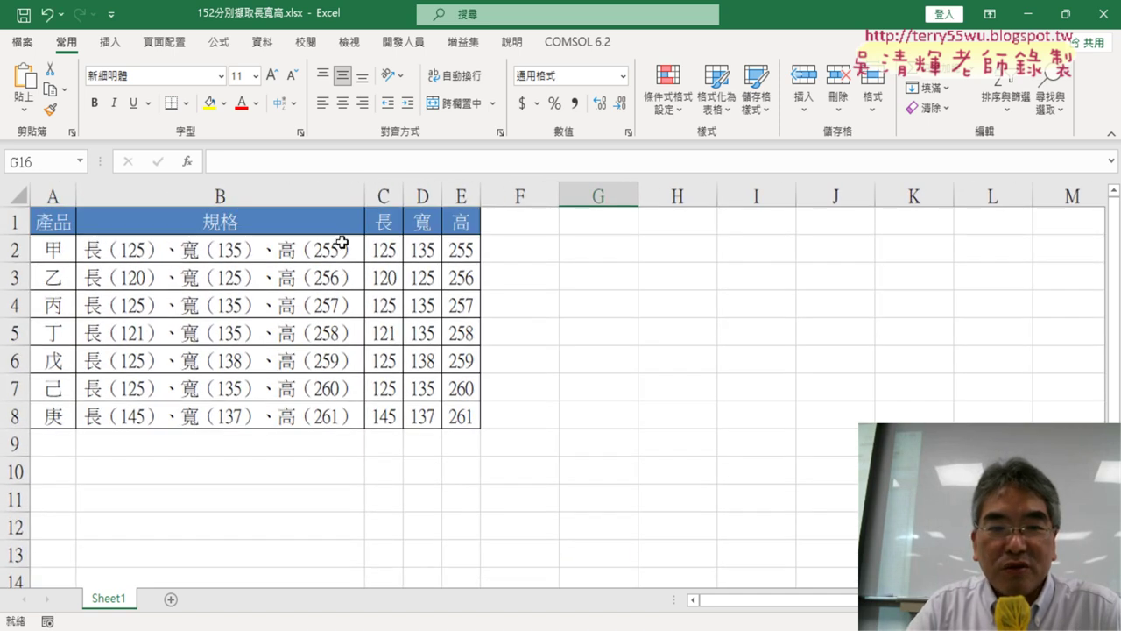
mouse_move(384, 250)
left_mouse_down()
mouse_move(426, 275)
mouse_move(473, 421)
left_mouse_up()
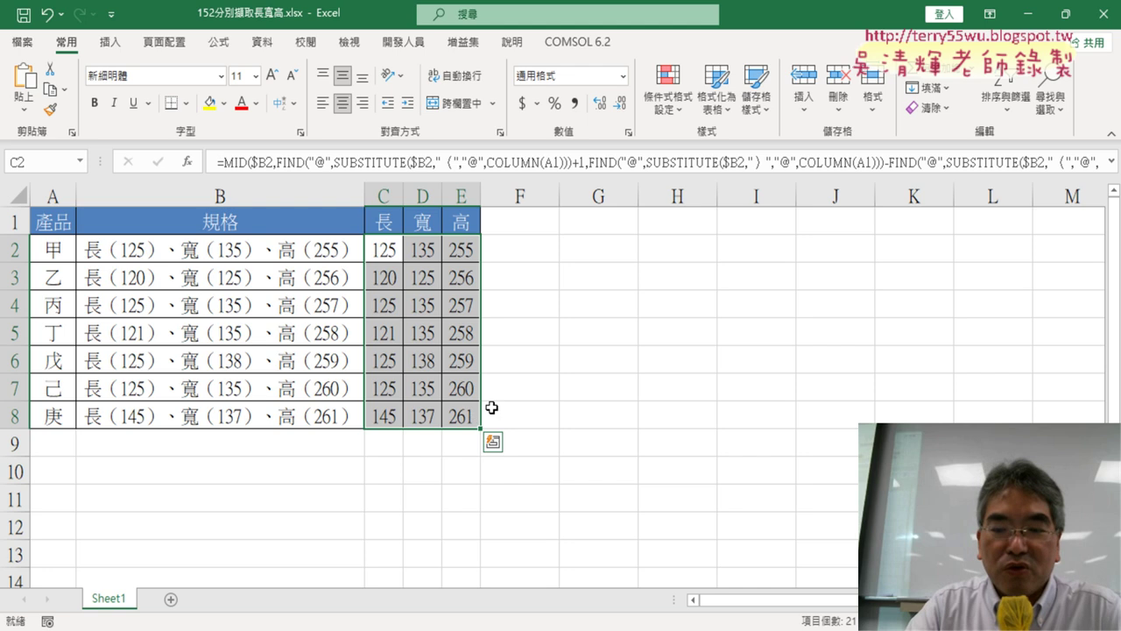
key("Delete")
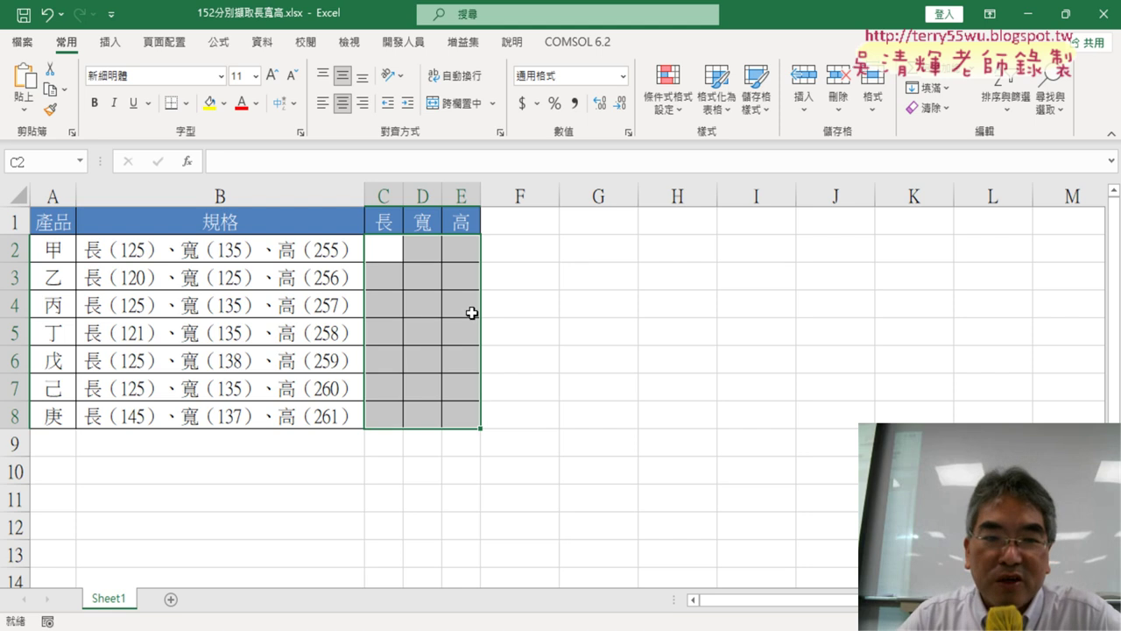
left_click(371, 253)
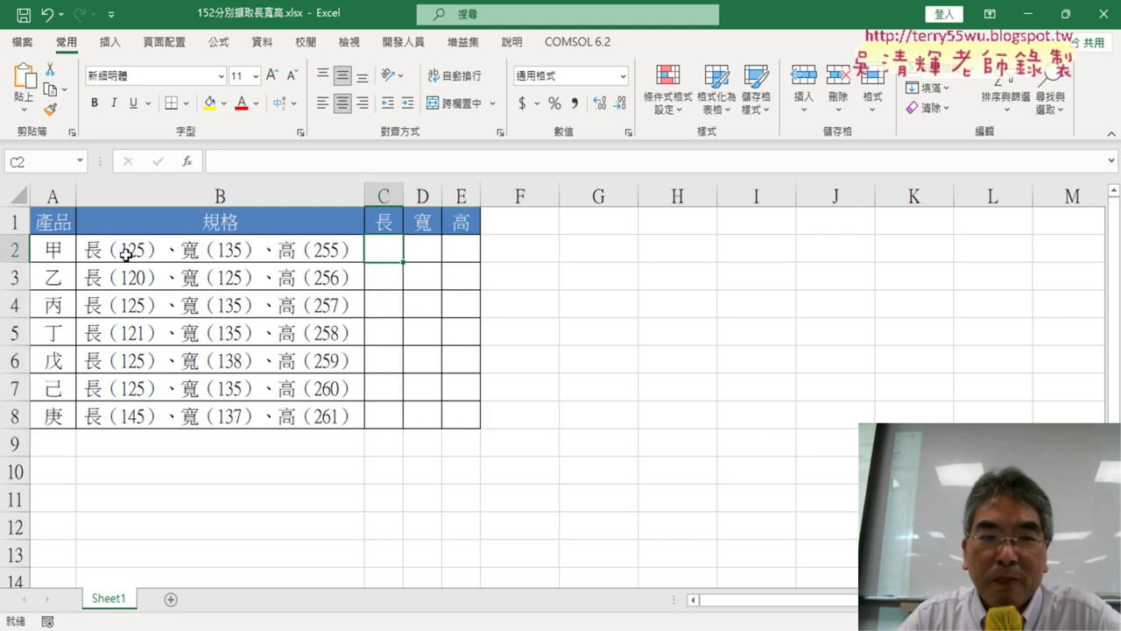
left_click(427, 250)
left_click(476, 249)
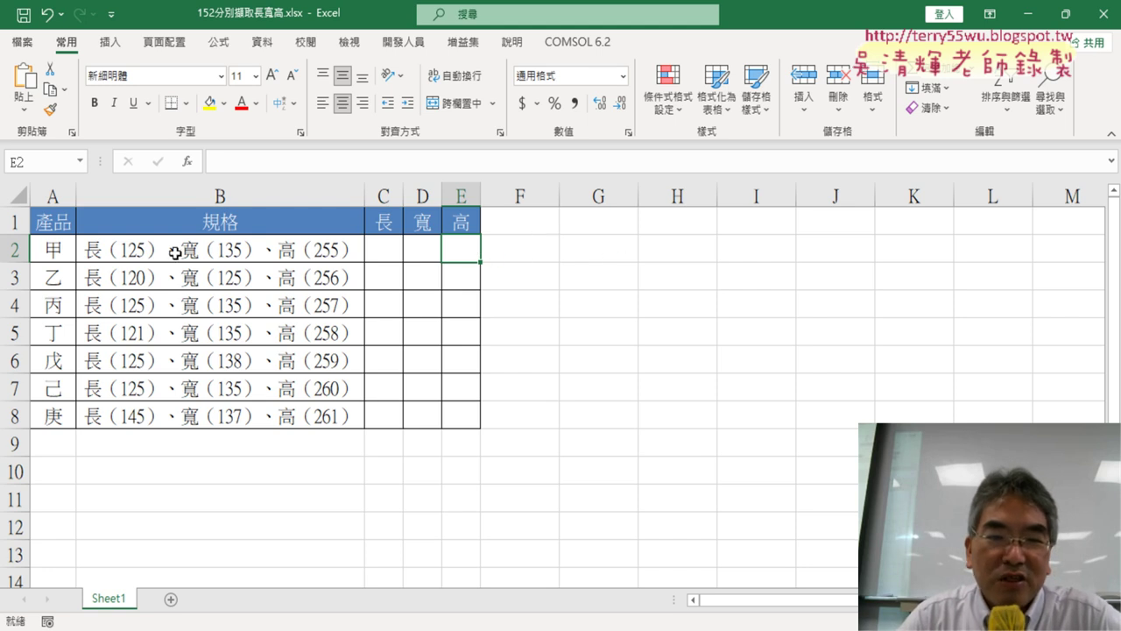
left_click_drag(378, 250, 455, 253)
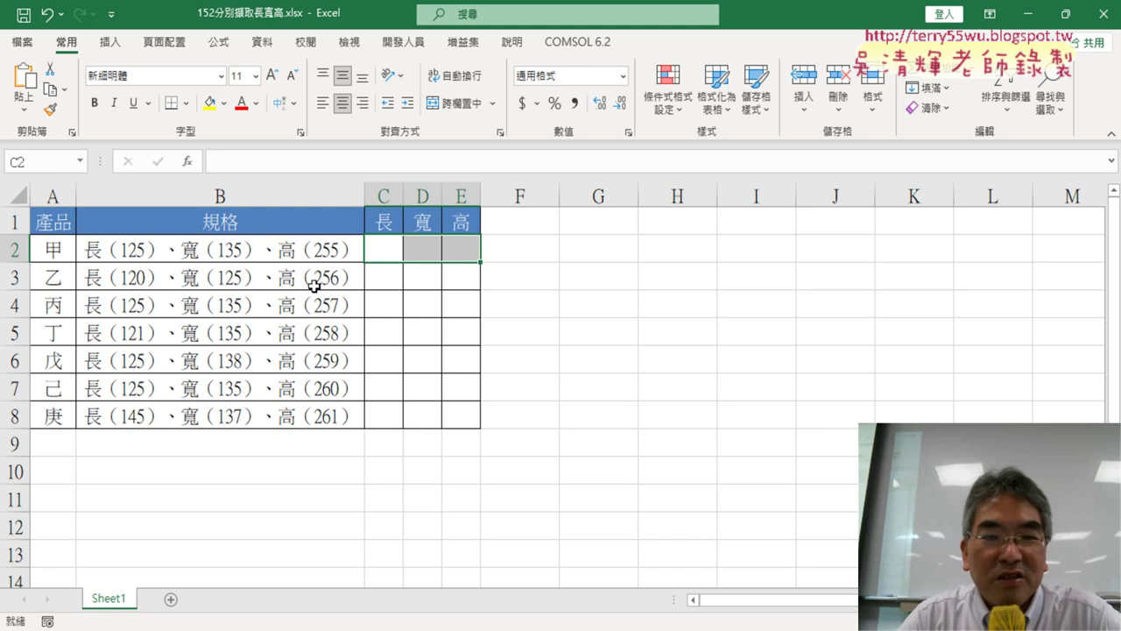
left_click_drag(396, 254, 462, 408)
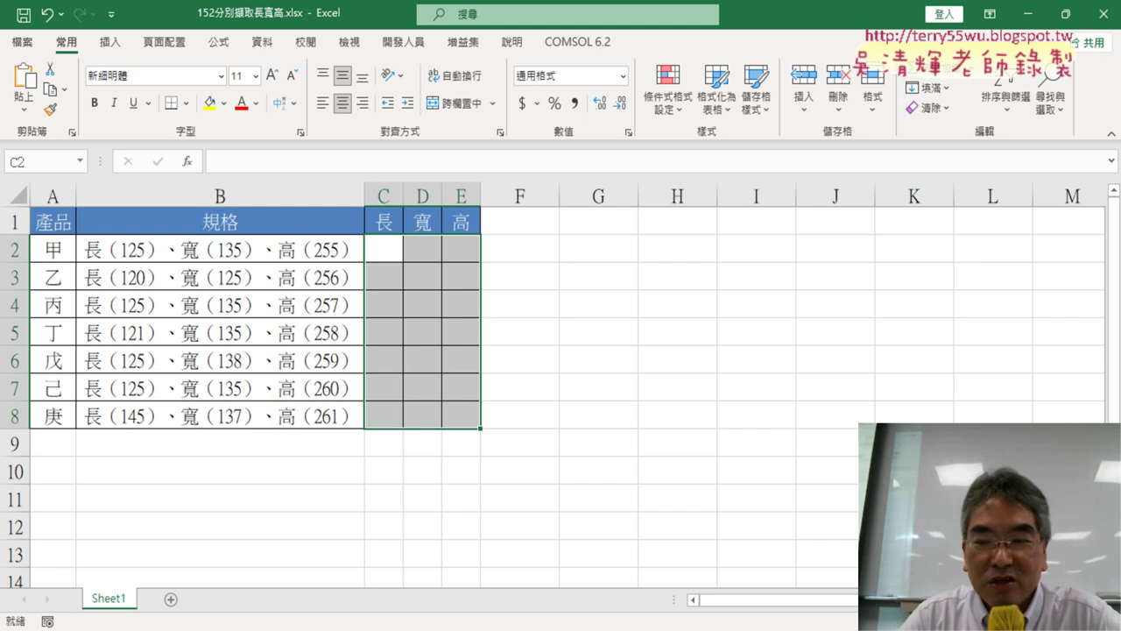
scroll(801, 503, "up", 2, "ctrl")
scroll(800, 503, "up", 1, "ctrl")
left_click(755, 447)
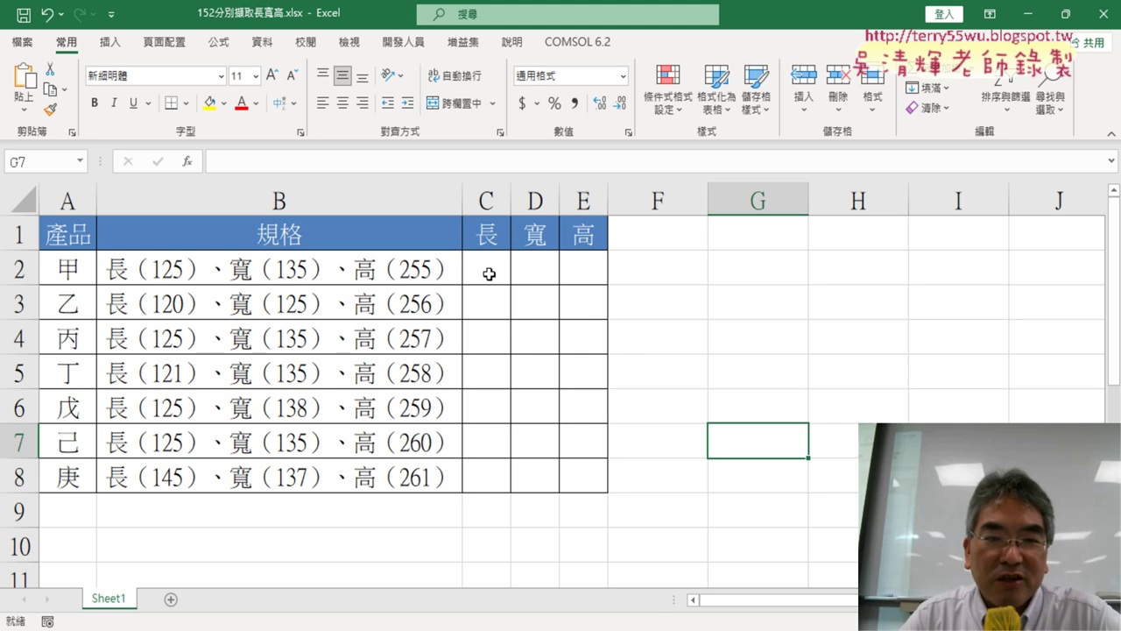
Select the 規格 entries in B2:B8 and start a fixed-width Text to Columns split.
left_click(287, 272)
left_click_drag(287, 273, 296, 473)
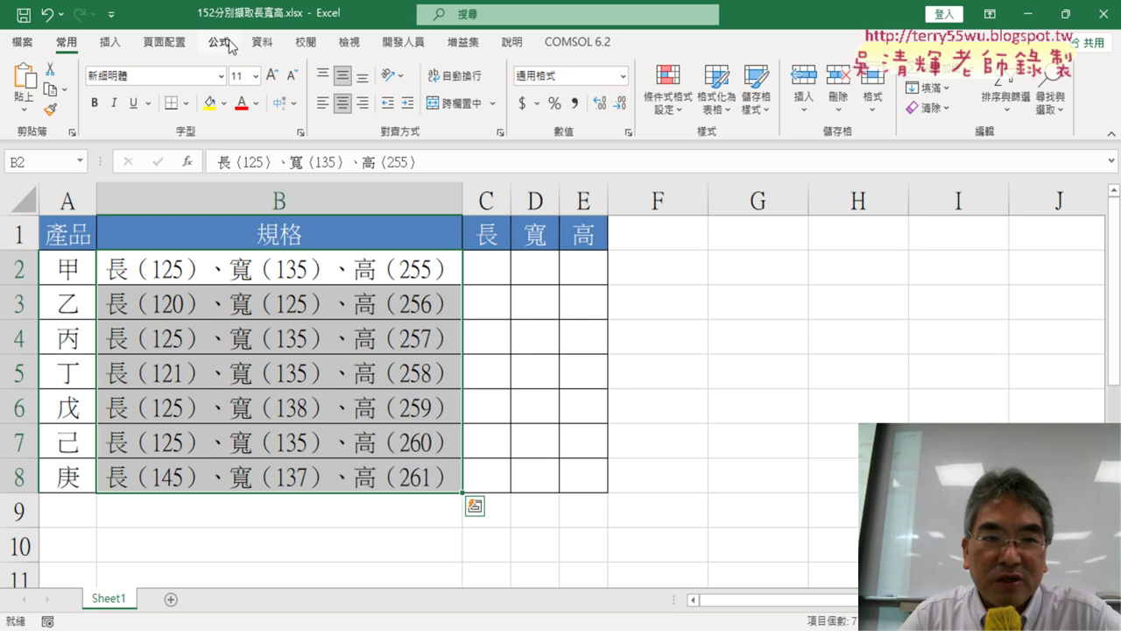
left_click(261, 42)
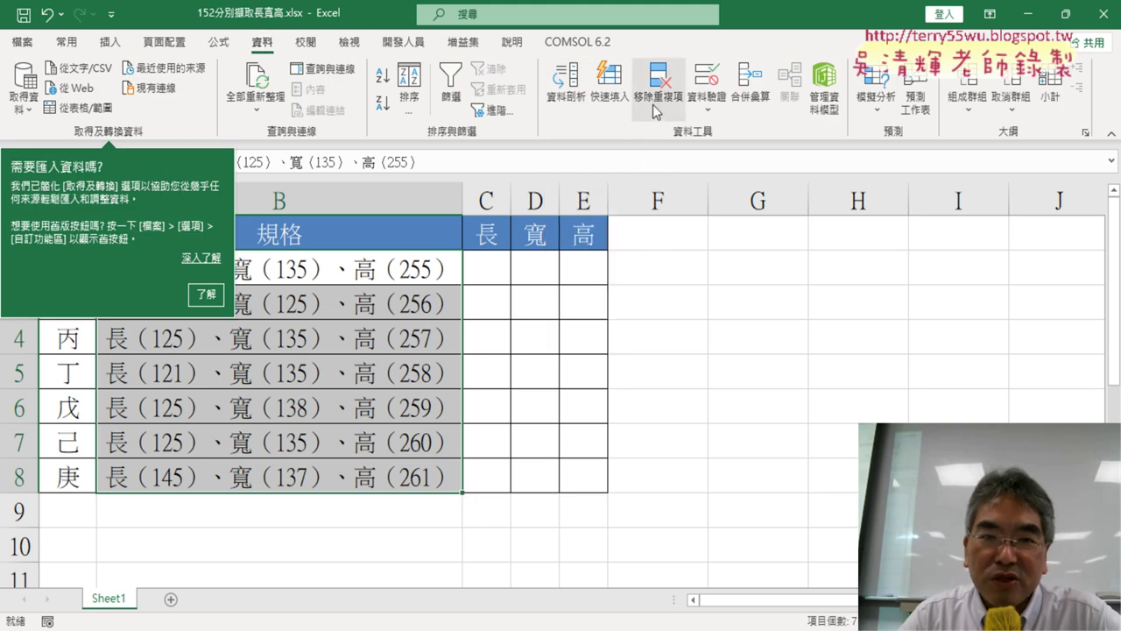
left_click(576, 101)
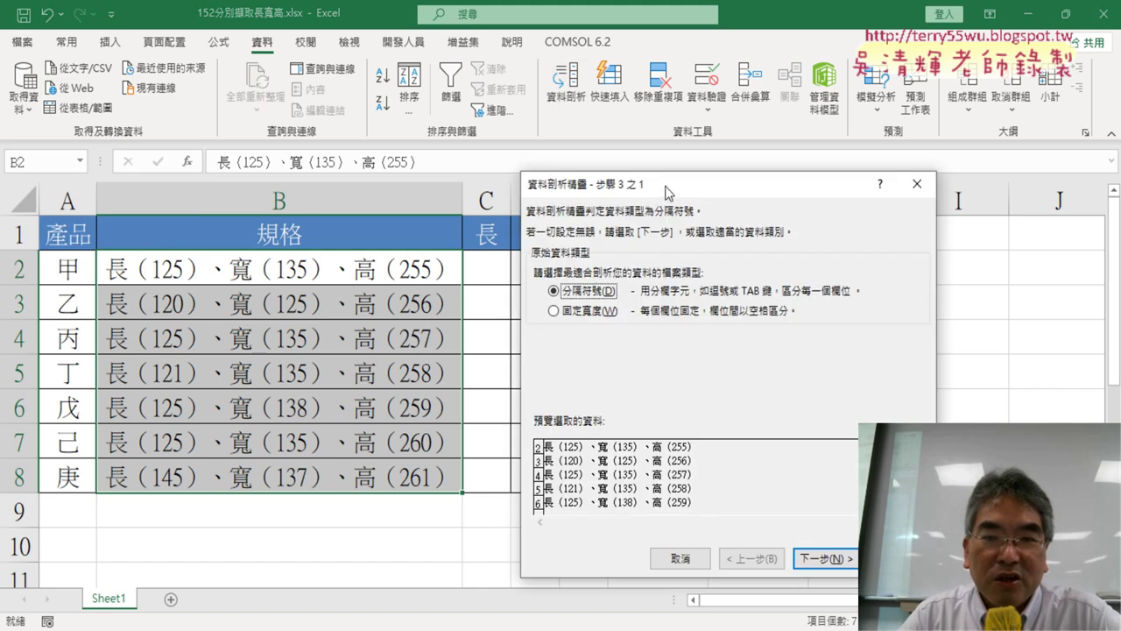
left_click_drag(666, 191, 724, 85)
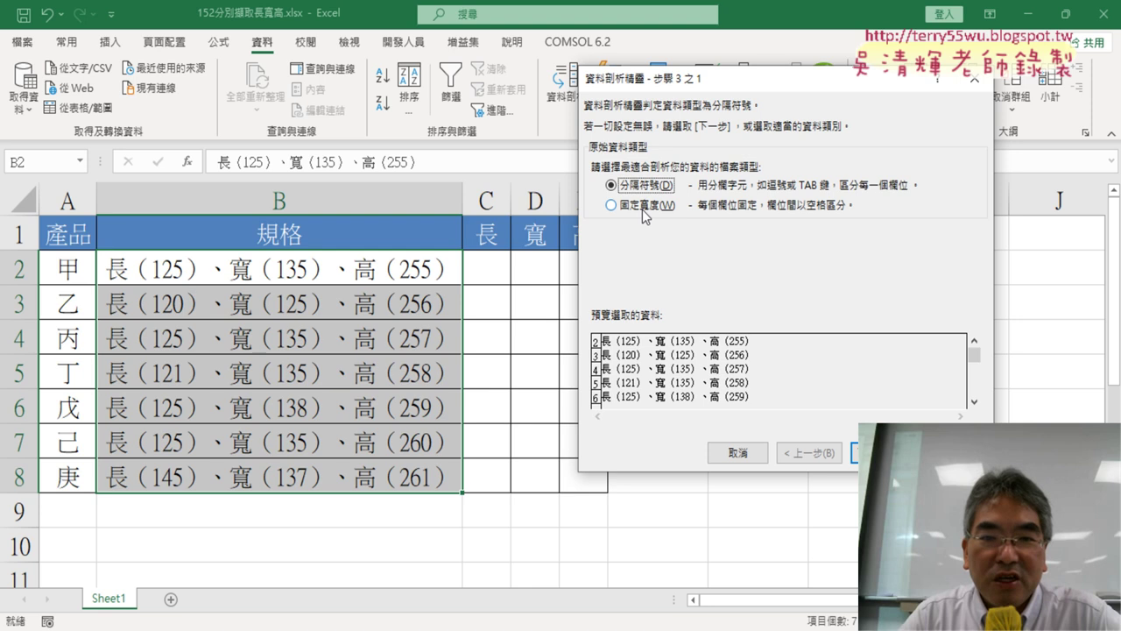
left_click(642, 210)
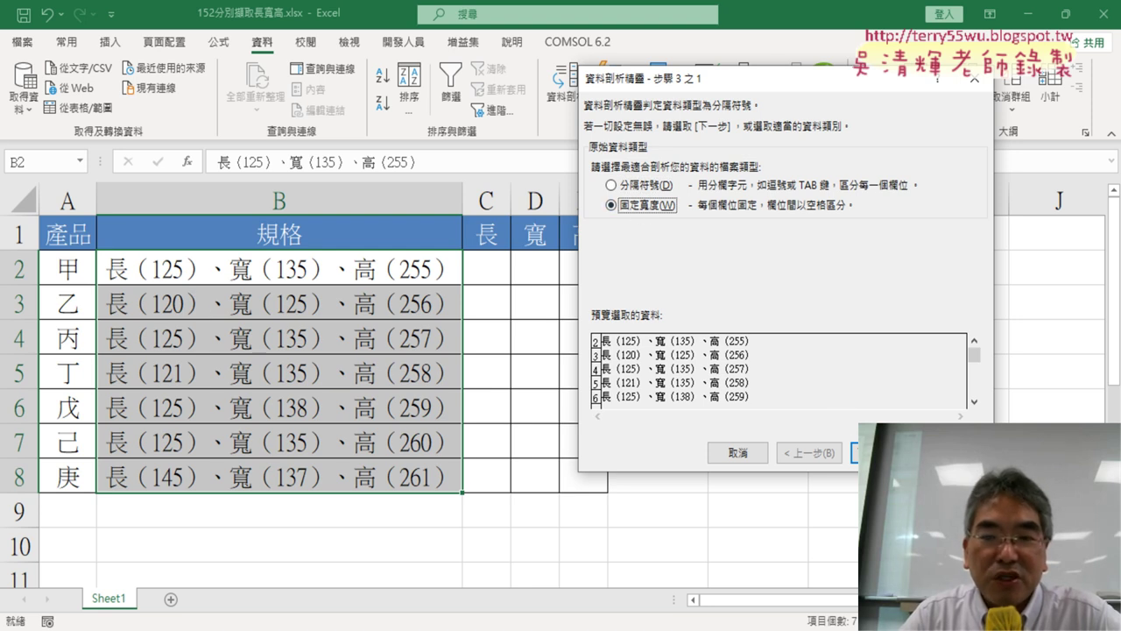
key("Return")
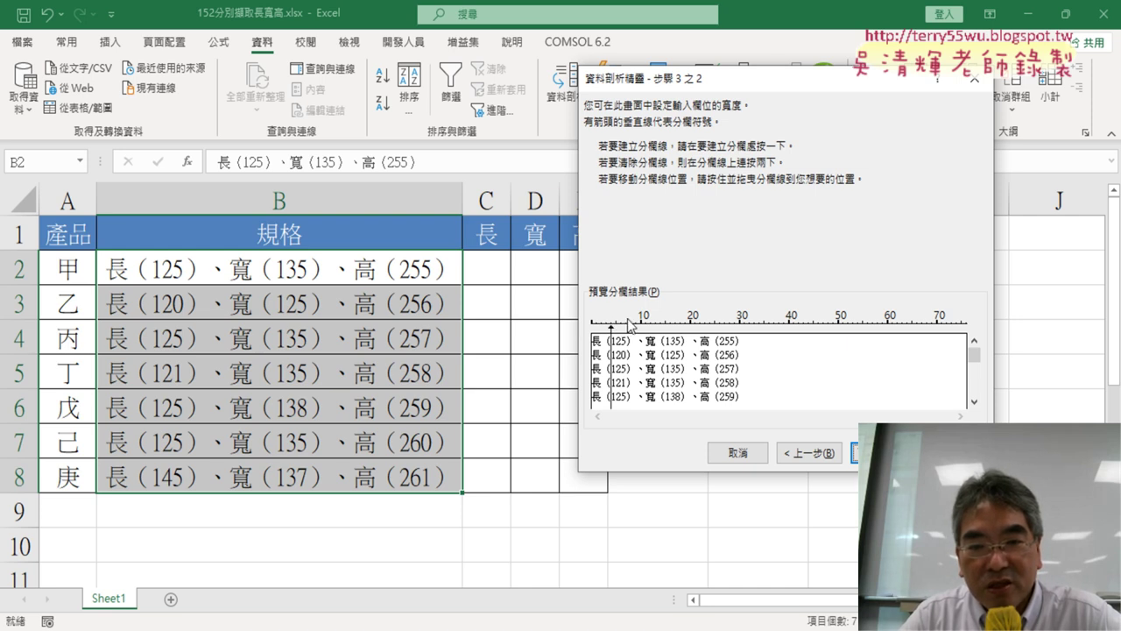
Place column breaks so each length, width and height number is isolated.
left_click(625, 324)
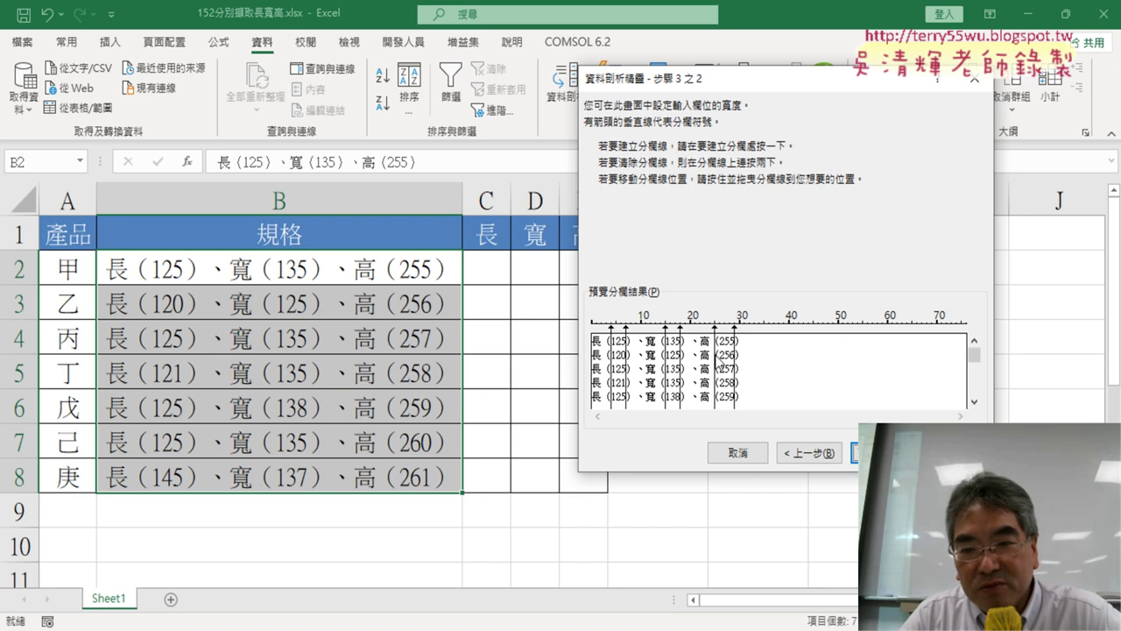
left_click_drag(715, 331, 719, 331)
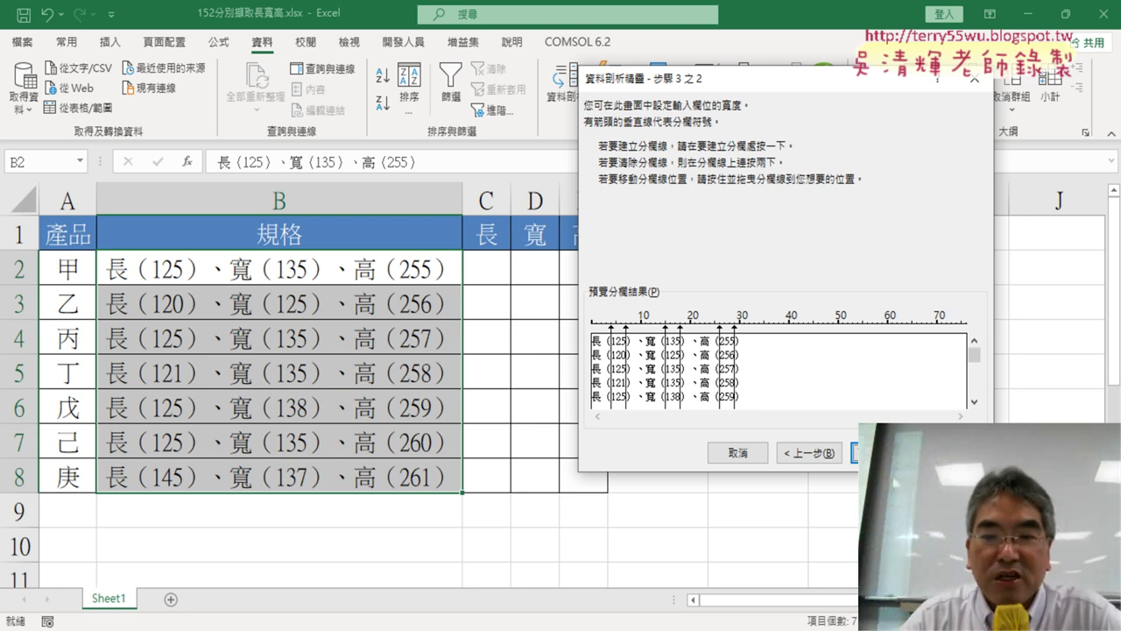
left_click(885, 452)
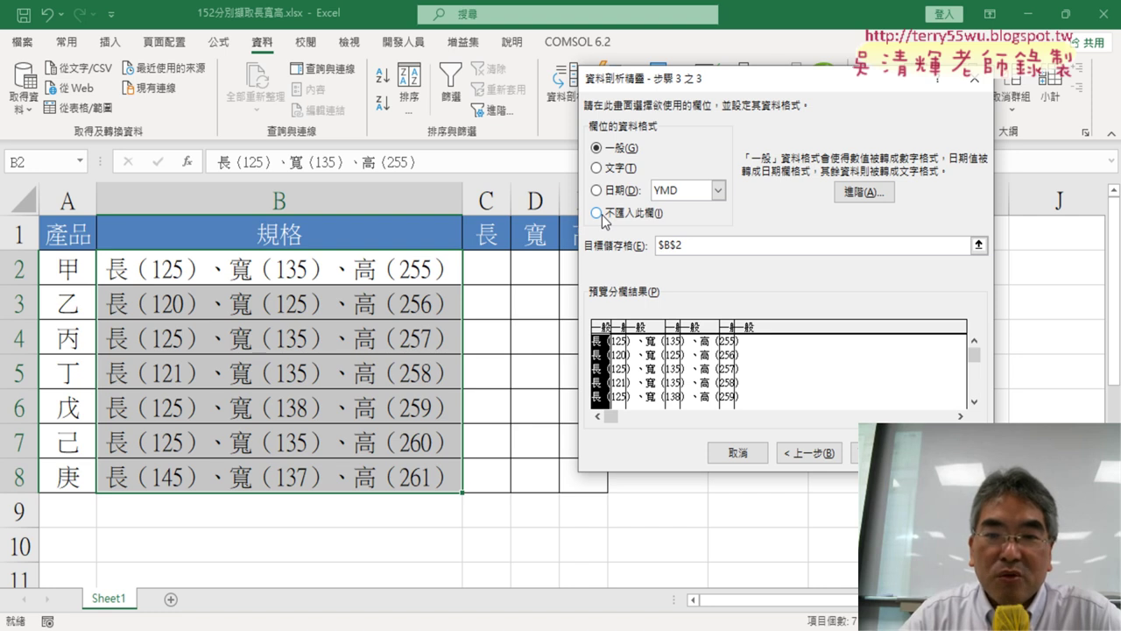
Set the 長, 、寬, 、高 and trailing pieces to 不匯入此欄, keeping the numbers as 一般.
left_click(627, 220)
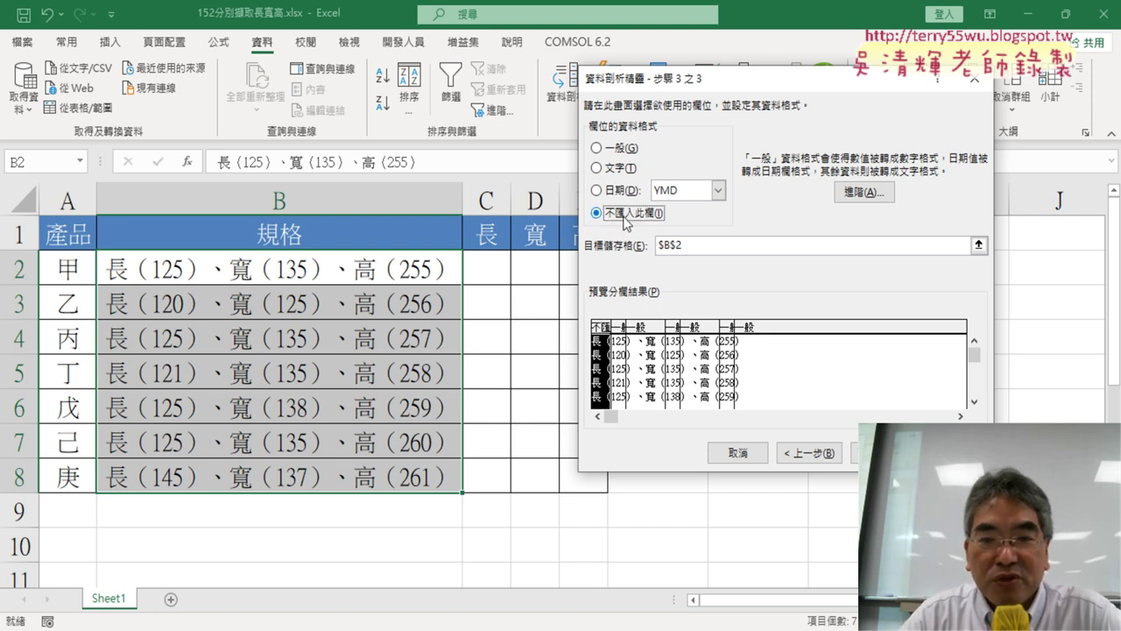
left_click(618, 368)
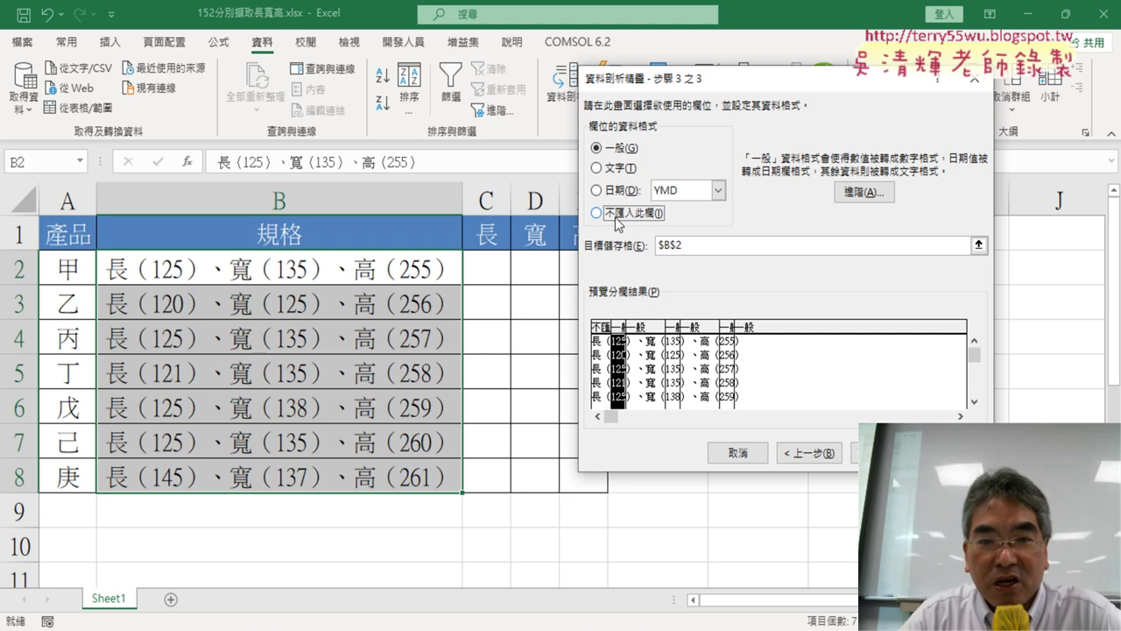
left_click(643, 369)
left_click(633, 218)
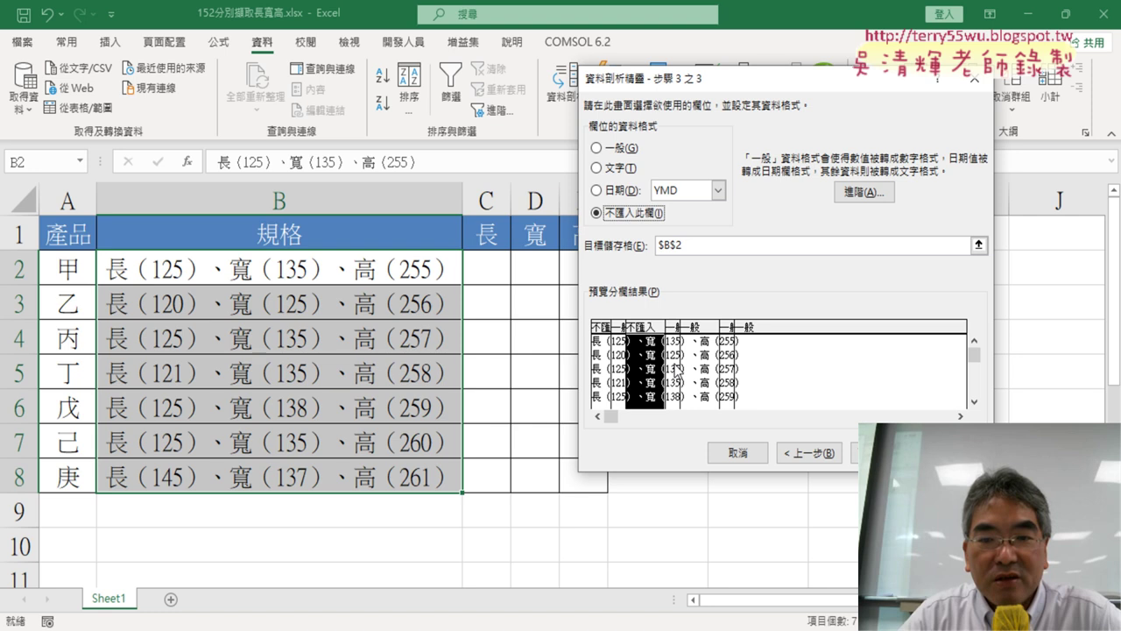
left_click(701, 368)
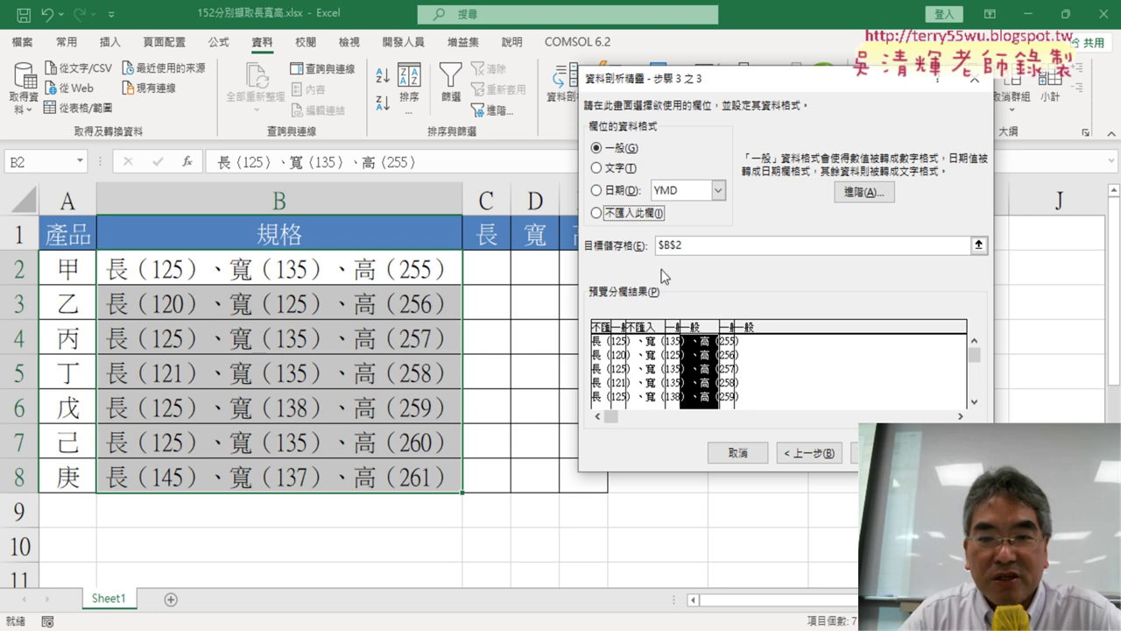
left_click(640, 218)
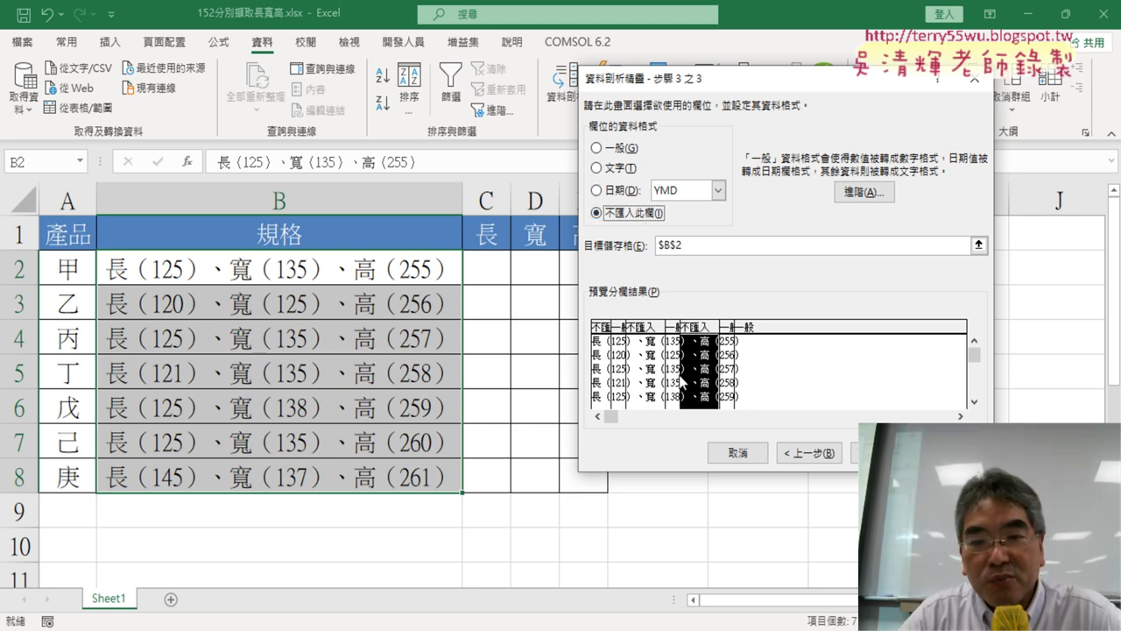
left_click(757, 375)
left_click(650, 219)
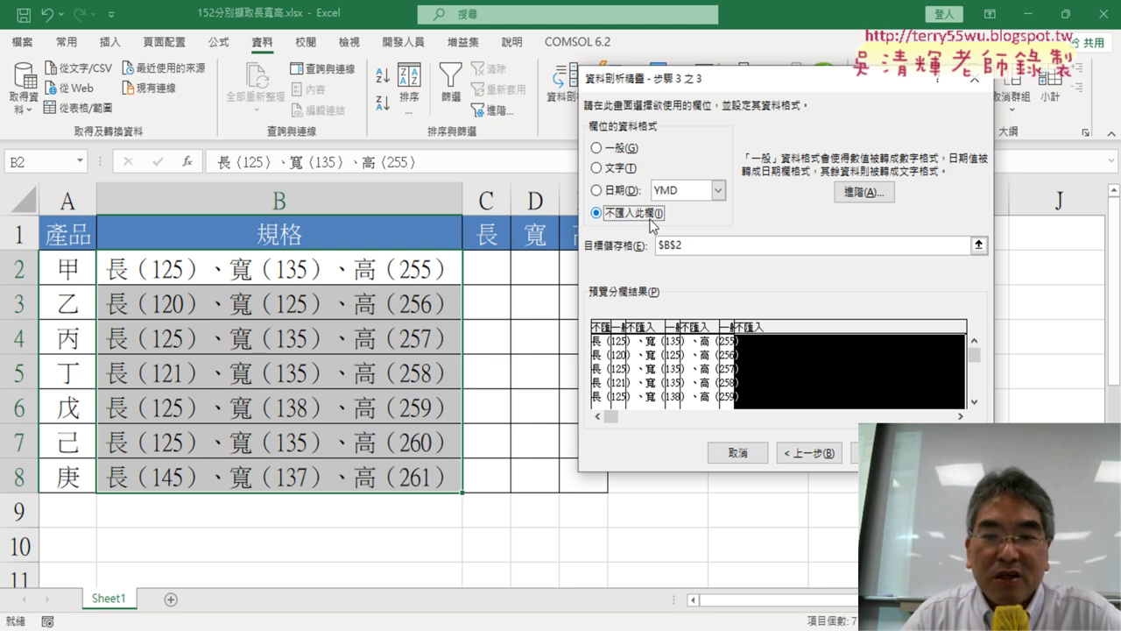
Send the split numbers to =$C$2, finish, and confirm replacing the existing 長, 寬, 高 cells.
left_click_drag(706, 252, 642, 247)
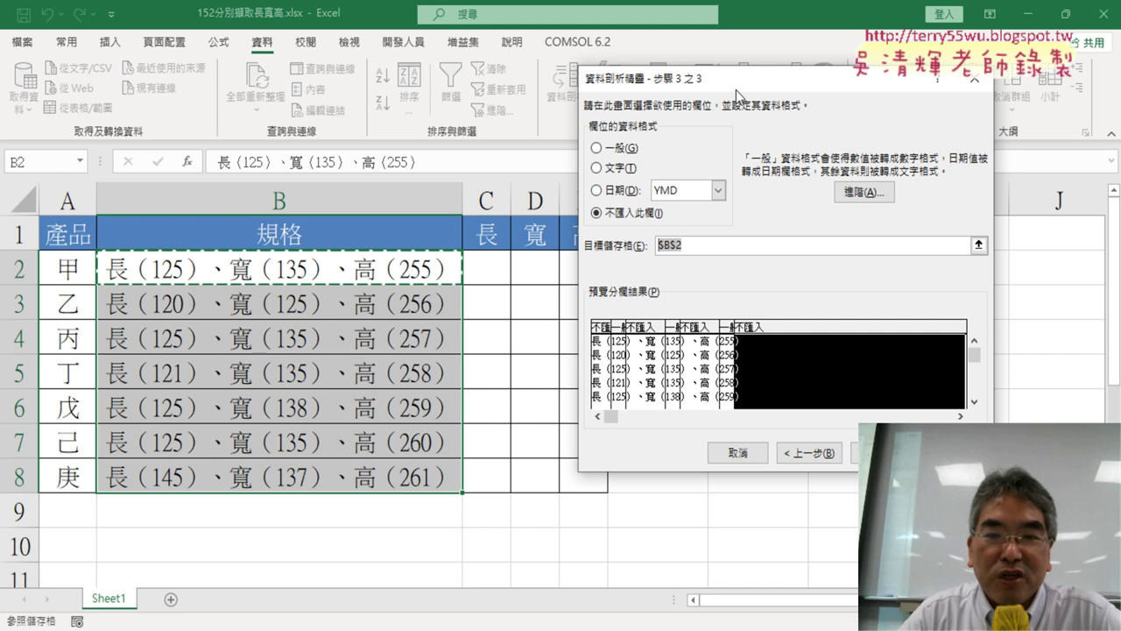
left_click_drag(736, 84, 913, 96)
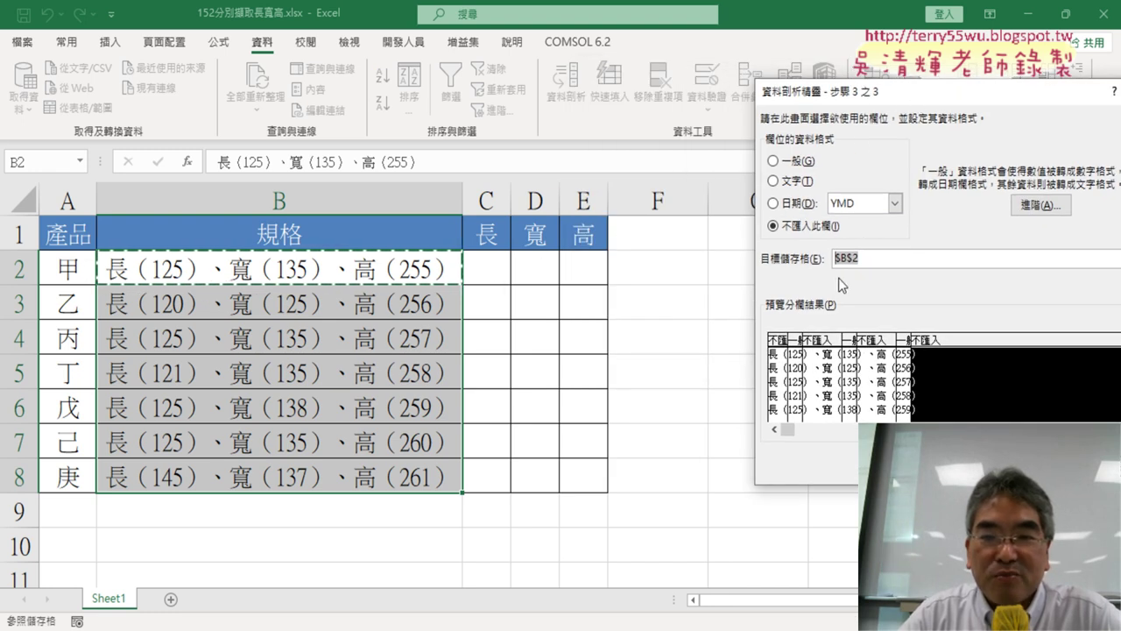
left_click(492, 269)
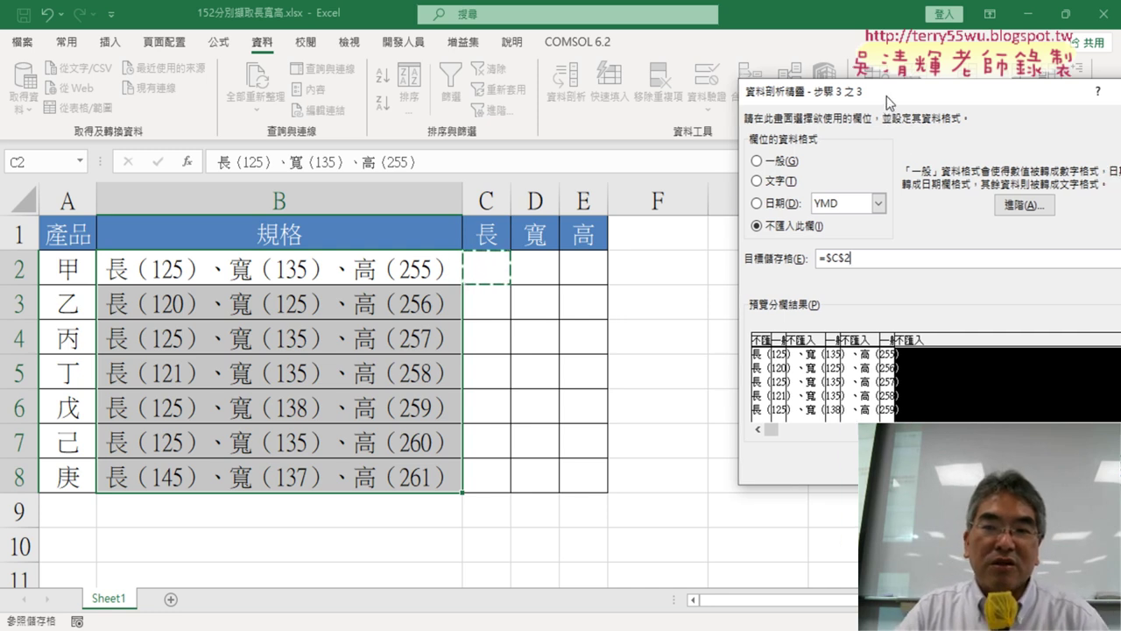
left_click_drag(892, 96, 735, 92)
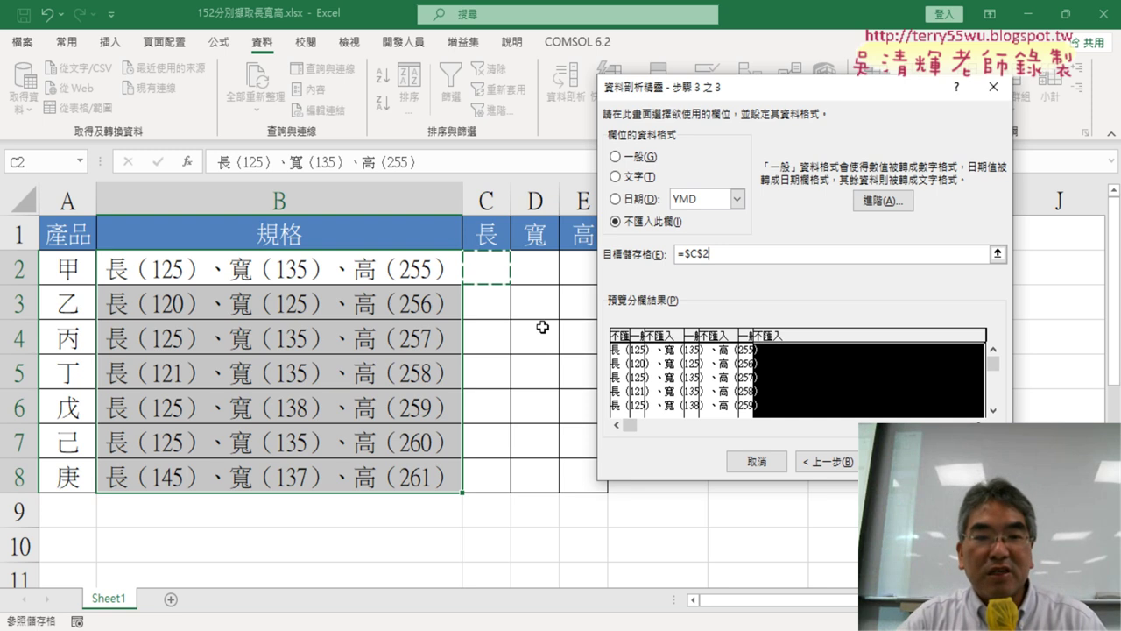
left_click_drag(798, 89, 821, 90)
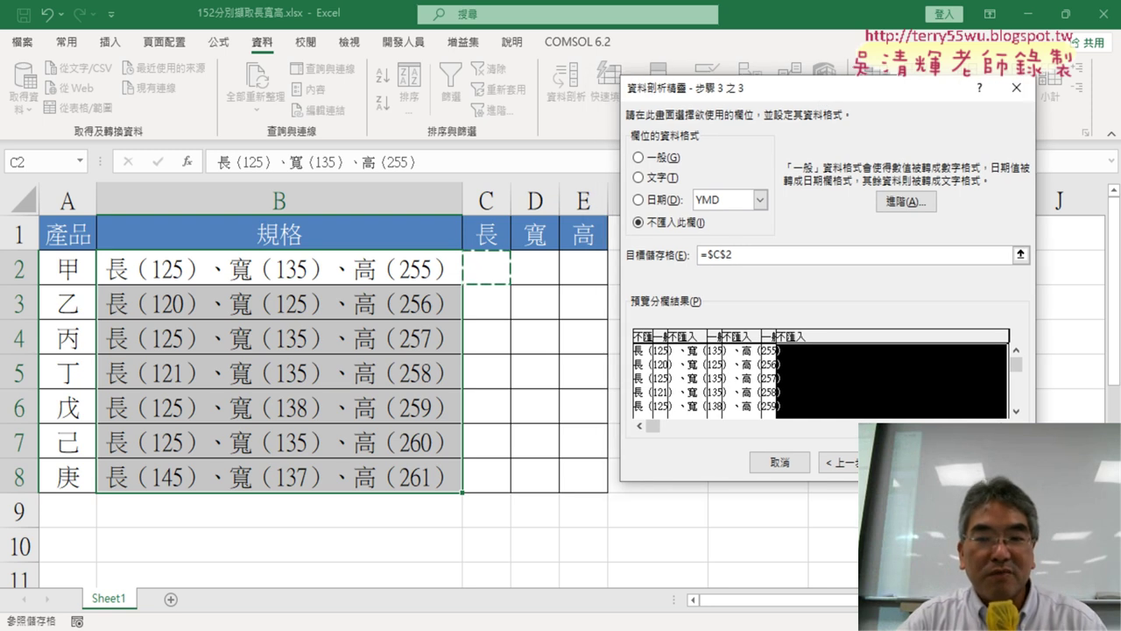
key("Return")
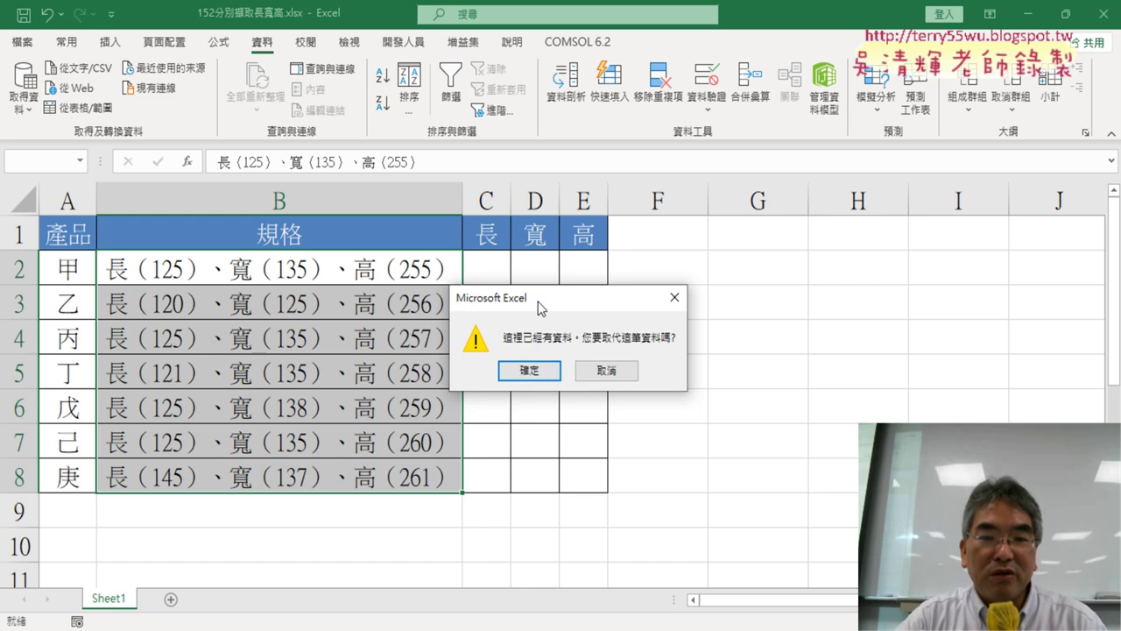
left_click_drag(537, 299, 798, 248)
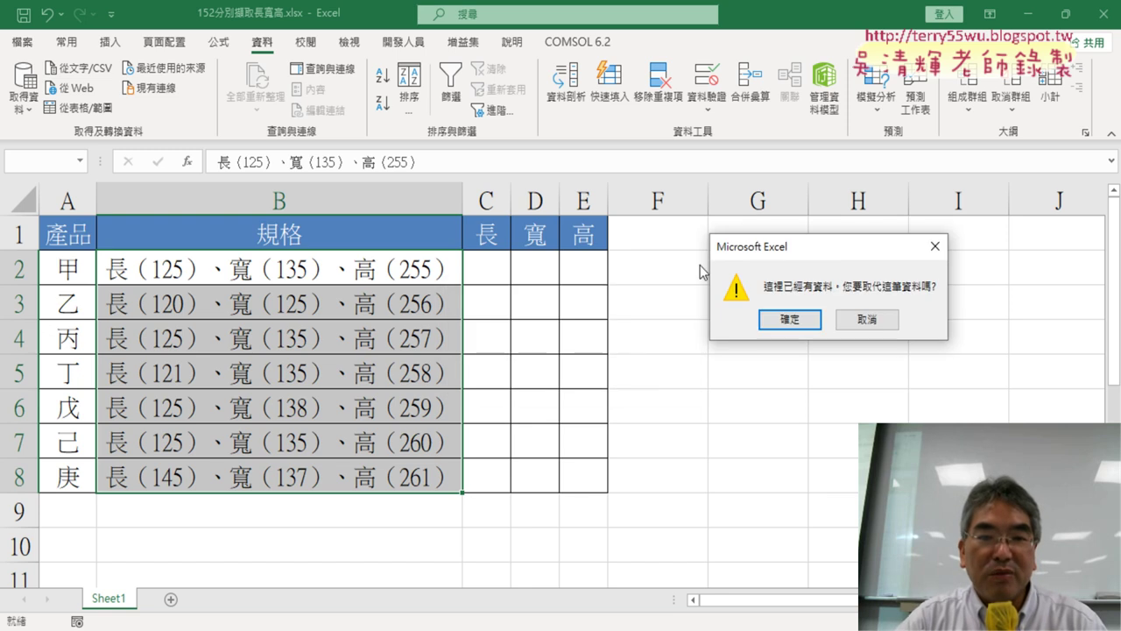
left_click(791, 319)
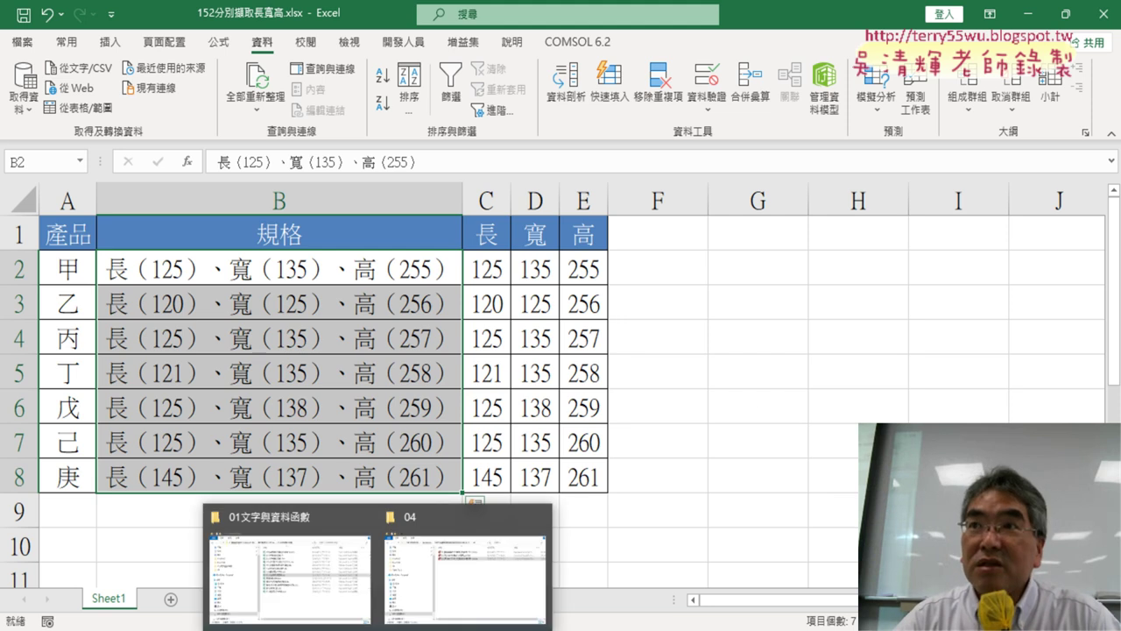
left_click(519, 281)
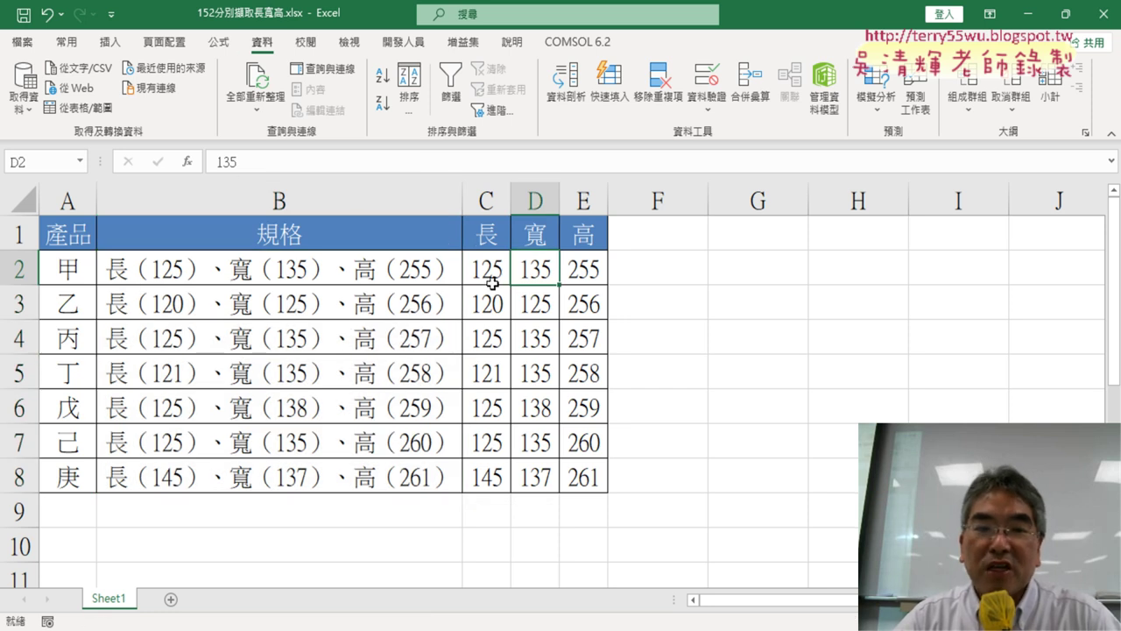
left_click_drag(492, 283, 581, 477)
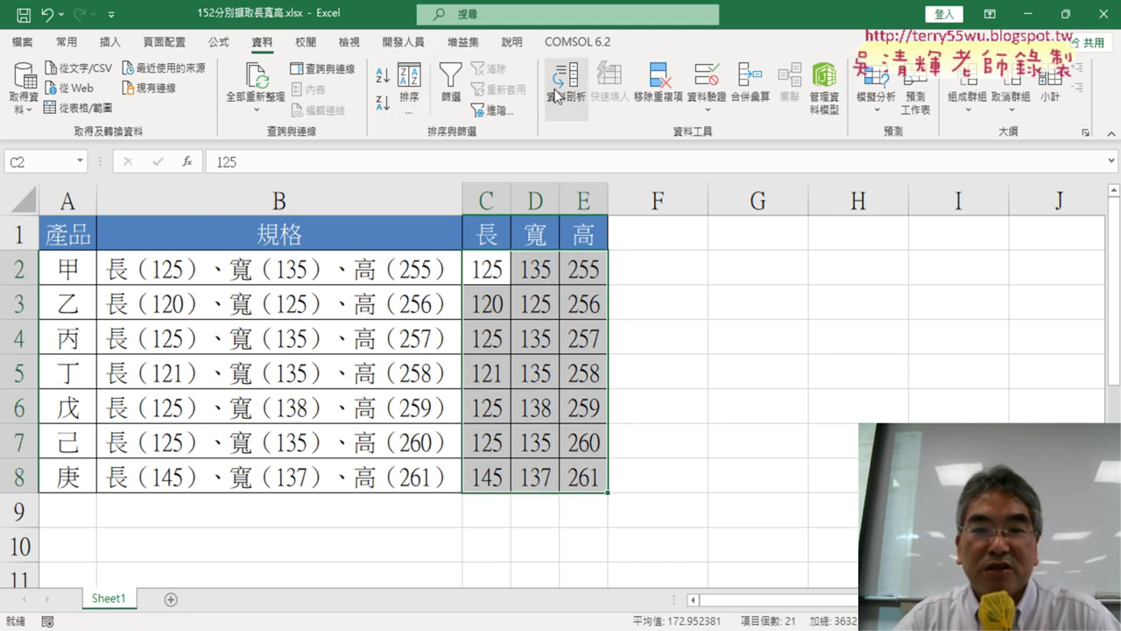
key("Delete")
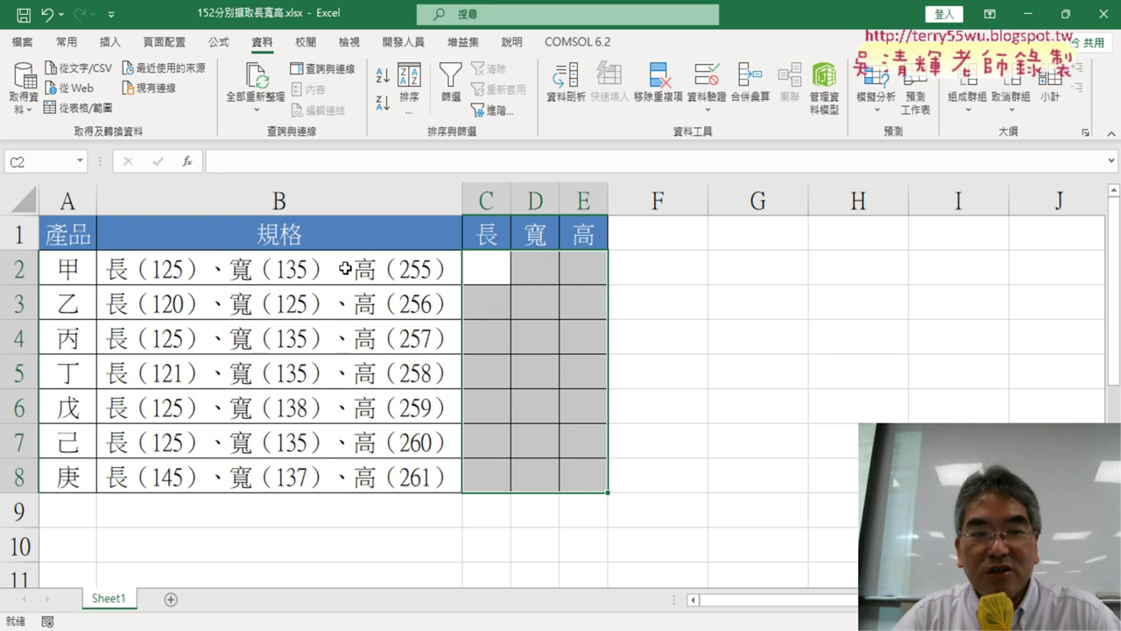
left_click_drag(345, 269, 333, 474)
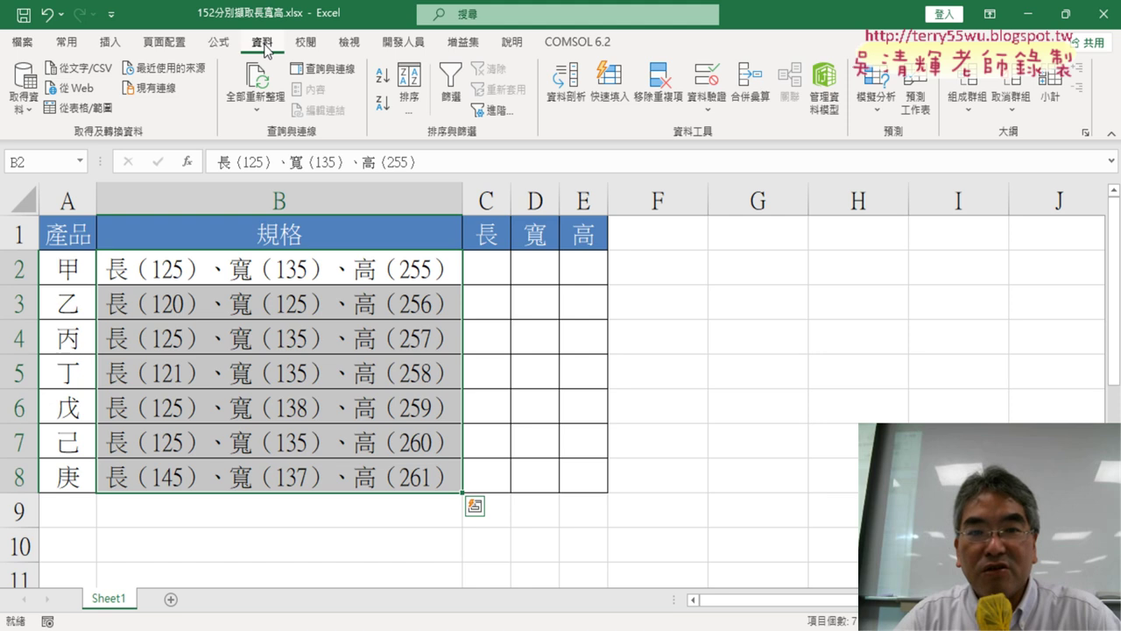
left_click(567, 92)
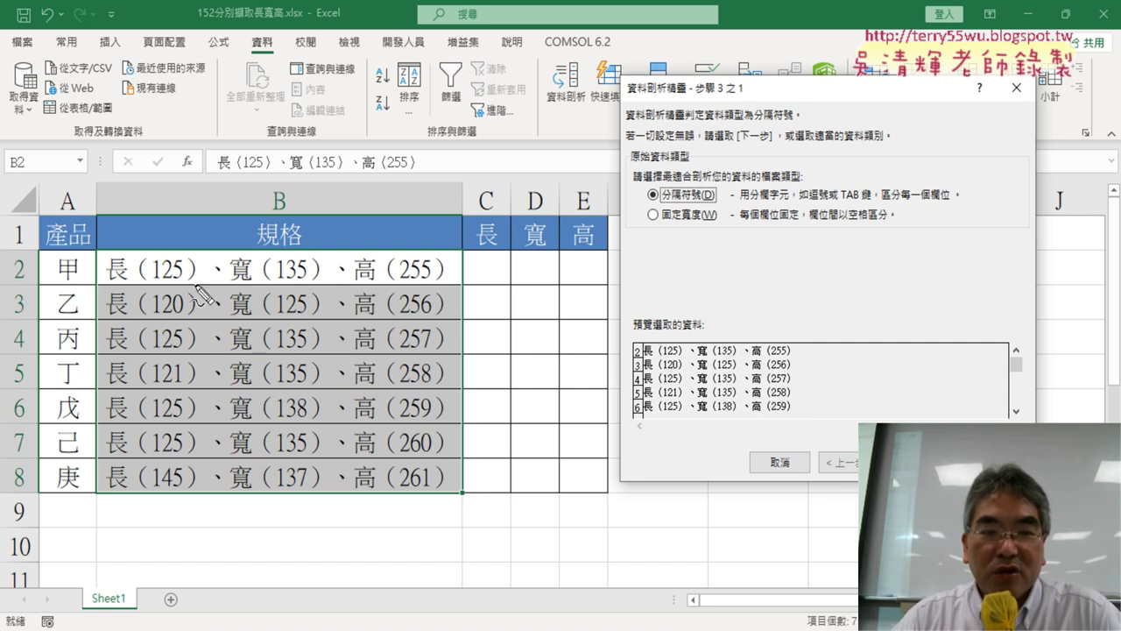
left_click_drag(93, 254, 93, 506)
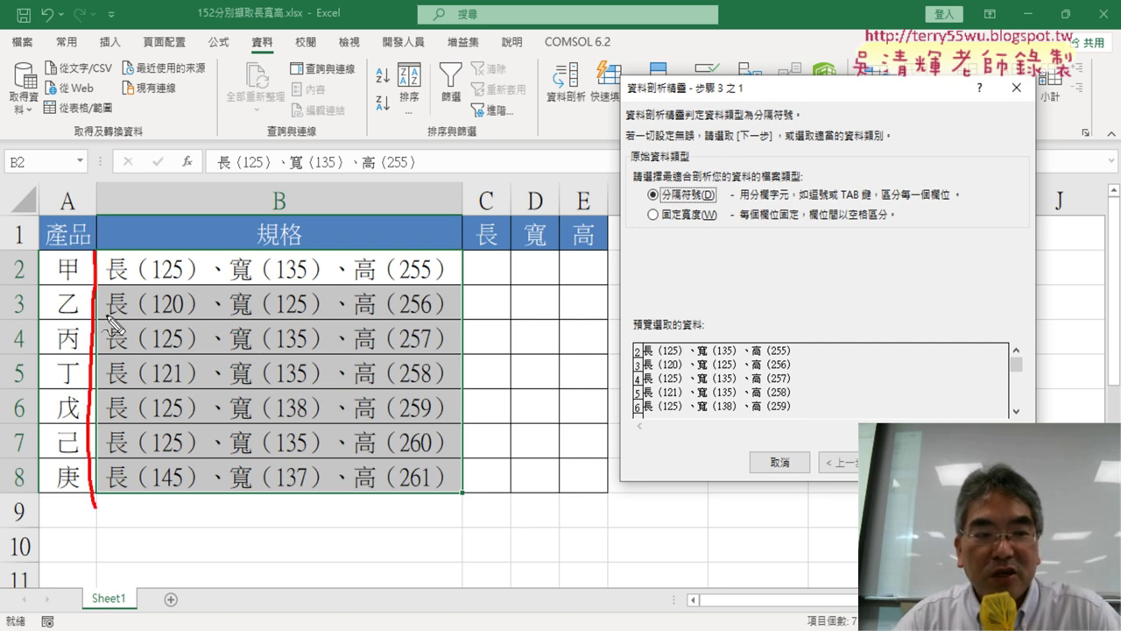
mouse_move(103, 261)
left_mouse_down()
mouse_move(421, 243)
mouse_move(452, 306)
mouse_move(453, 492)
left_mouse_up()
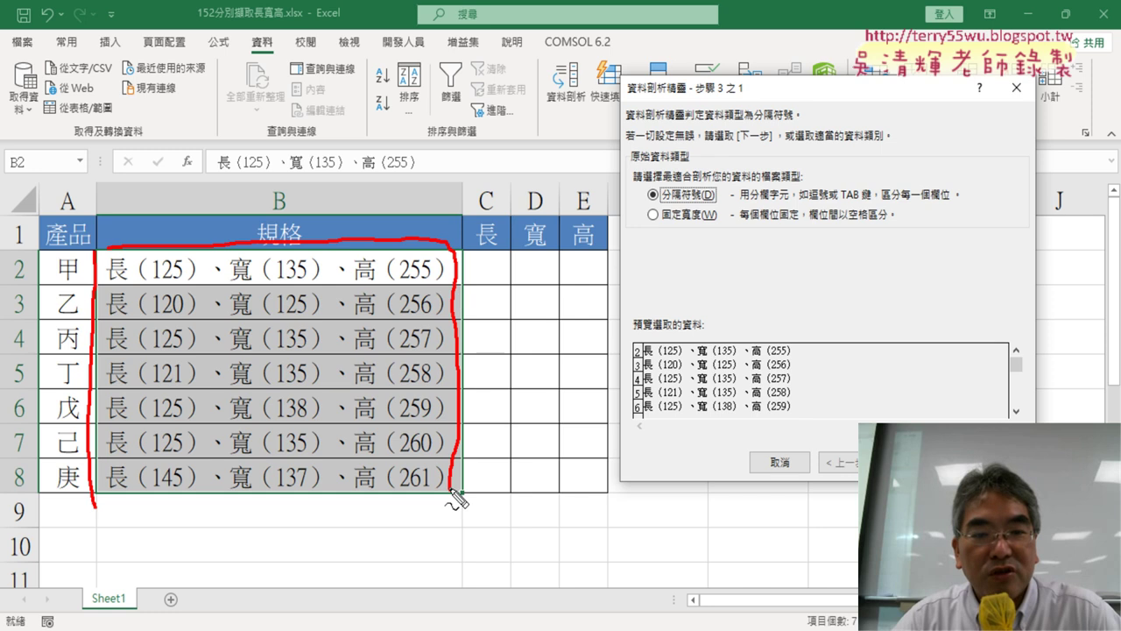
left_click_drag(107, 500, 448, 497)
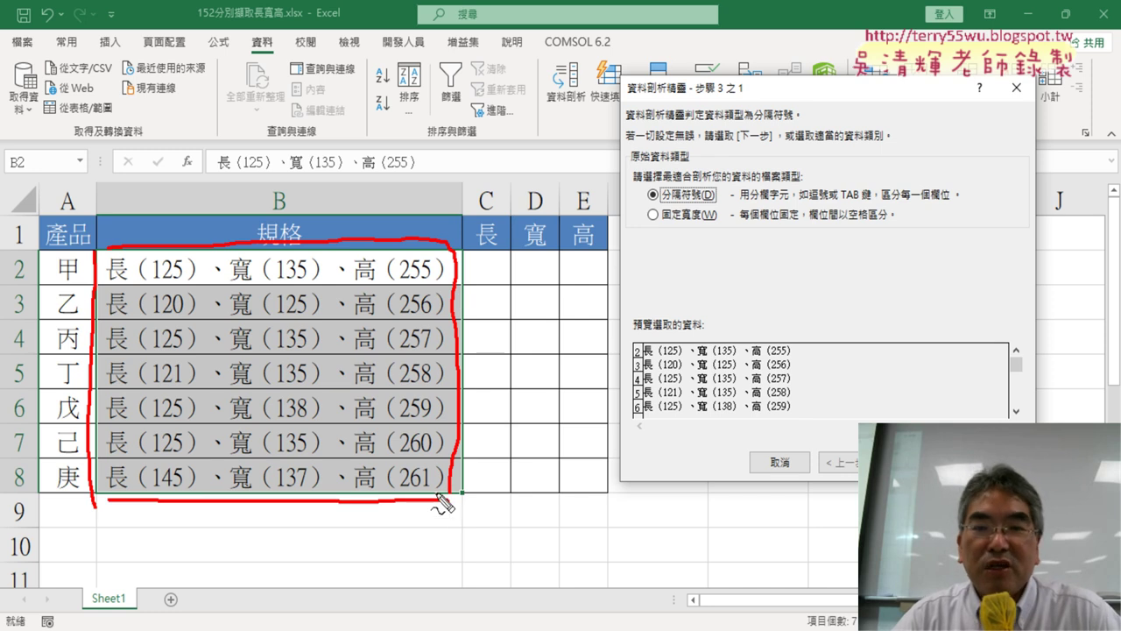
left_click_drag(294, 31, 279, 59)
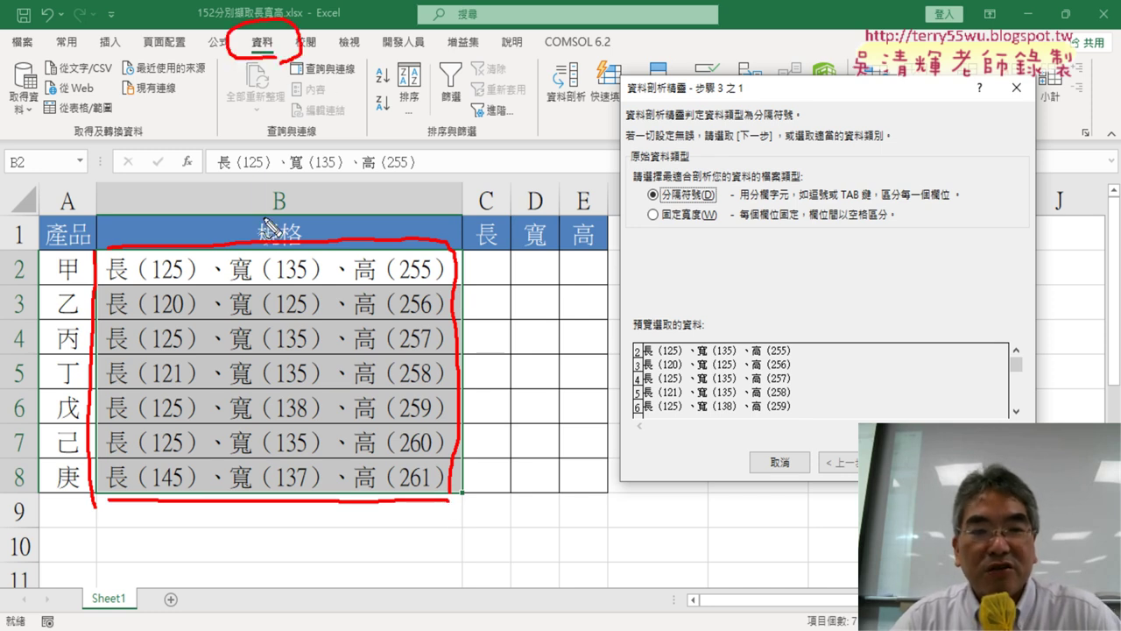
mouse_move(259, 179)
left_mouse_down()
mouse_move(259, 229)
mouse_move(317, 229)
left_mouse_up()
mouse_move(313, 51)
left_mouse_down()
mouse_move(334, 40)
mouse_move(524, 90)
left_mouse_up()
left_click_drag(582, 59, 570, 149)
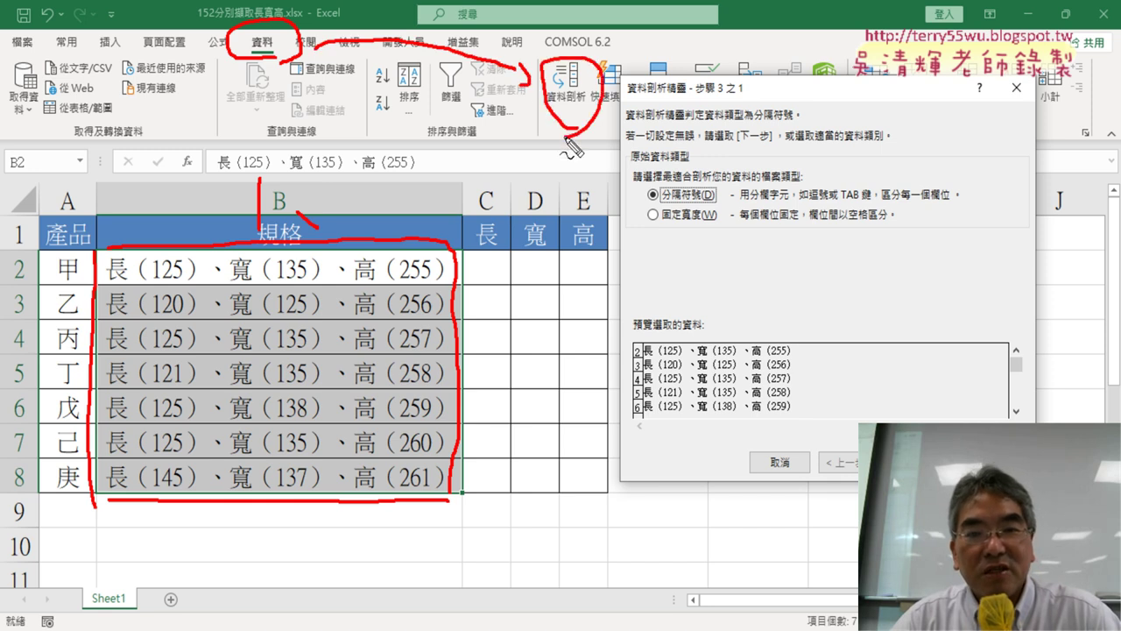
left_click_drag(657, 203, 630, 219)
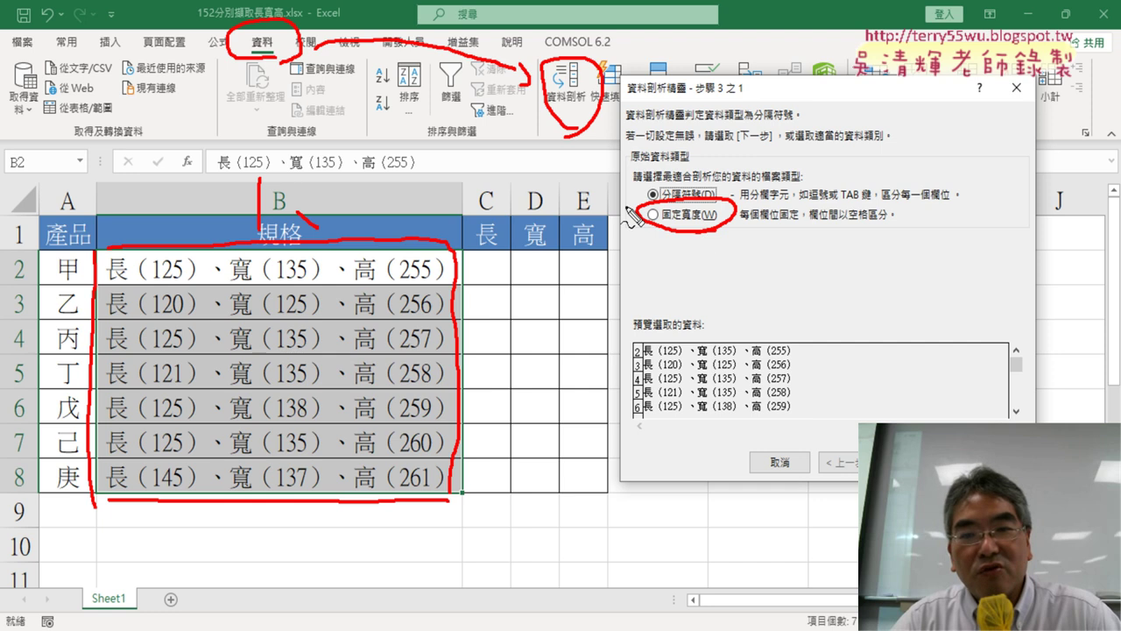
Redo the split as fixed width, with breaks before and after each length, width and height number.
key("Escape")
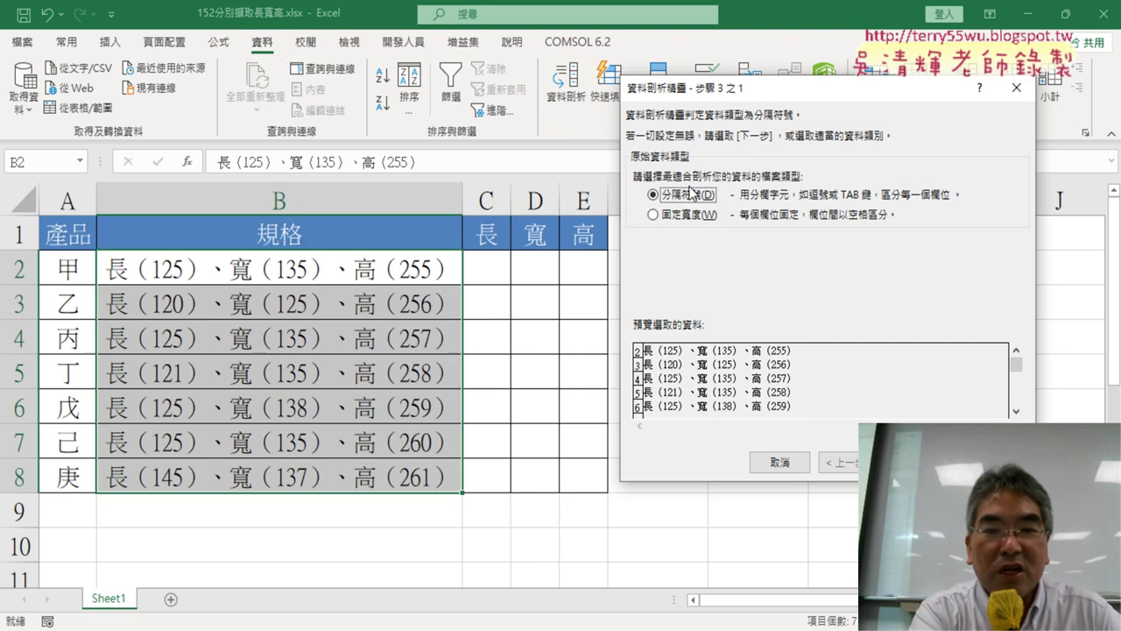
left_click(697, 214)
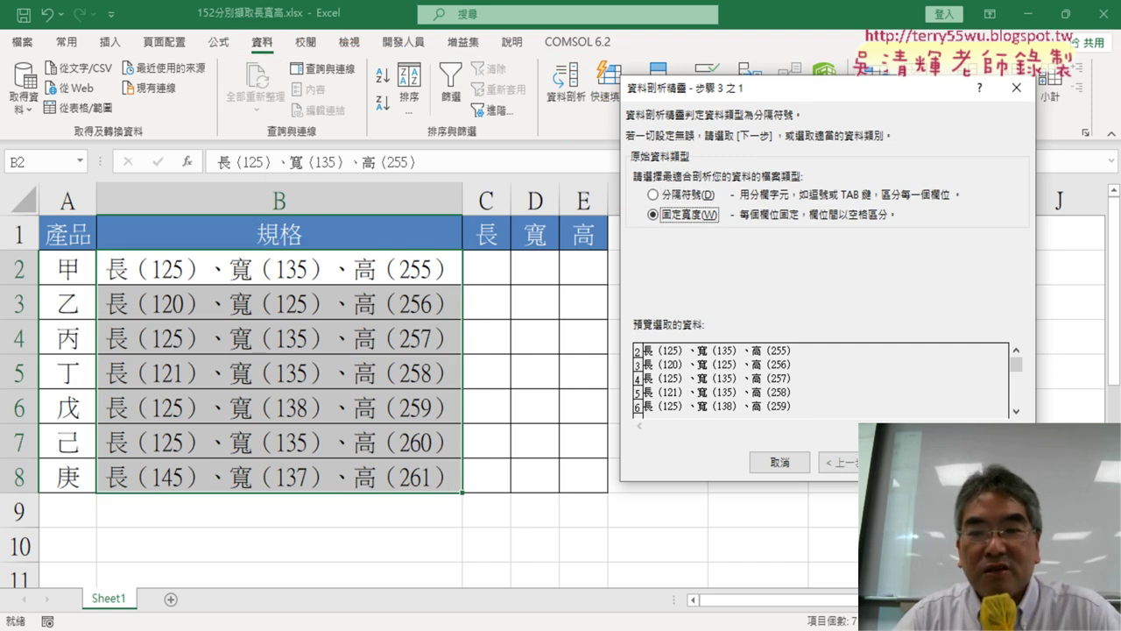
key("Return")
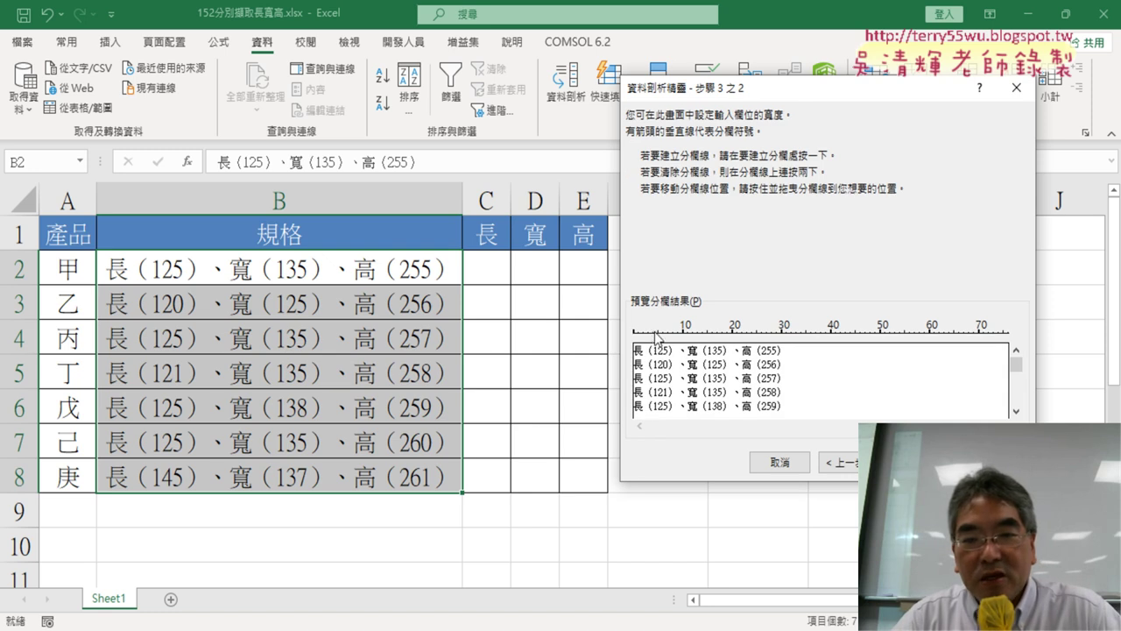
left_click(654, 334)
left_click(668, 334)
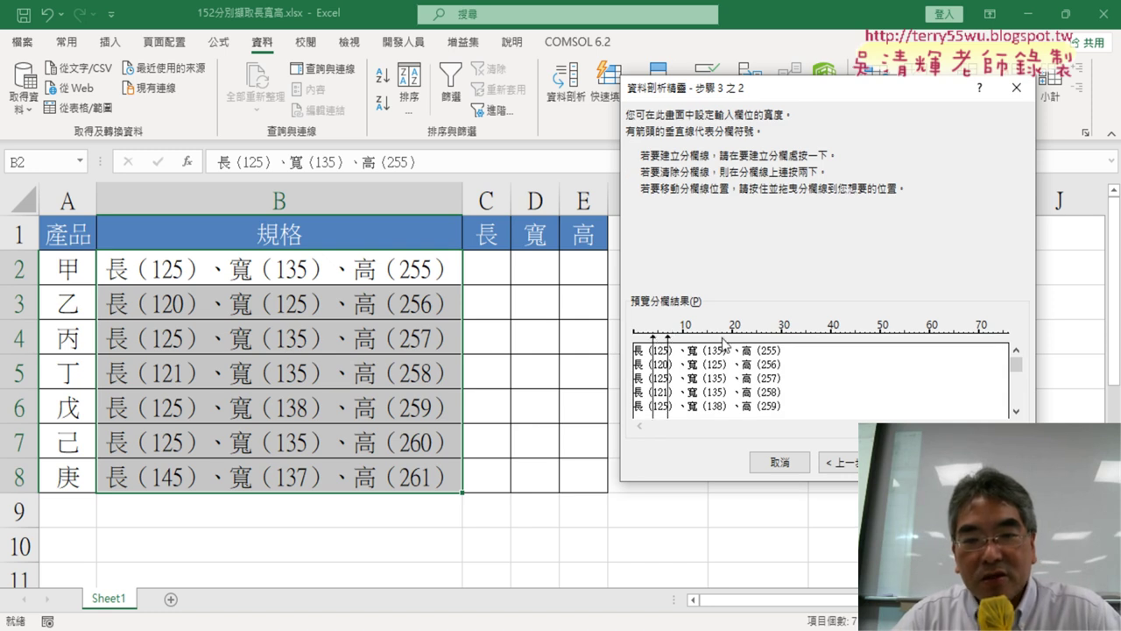
left_click(723, 334)
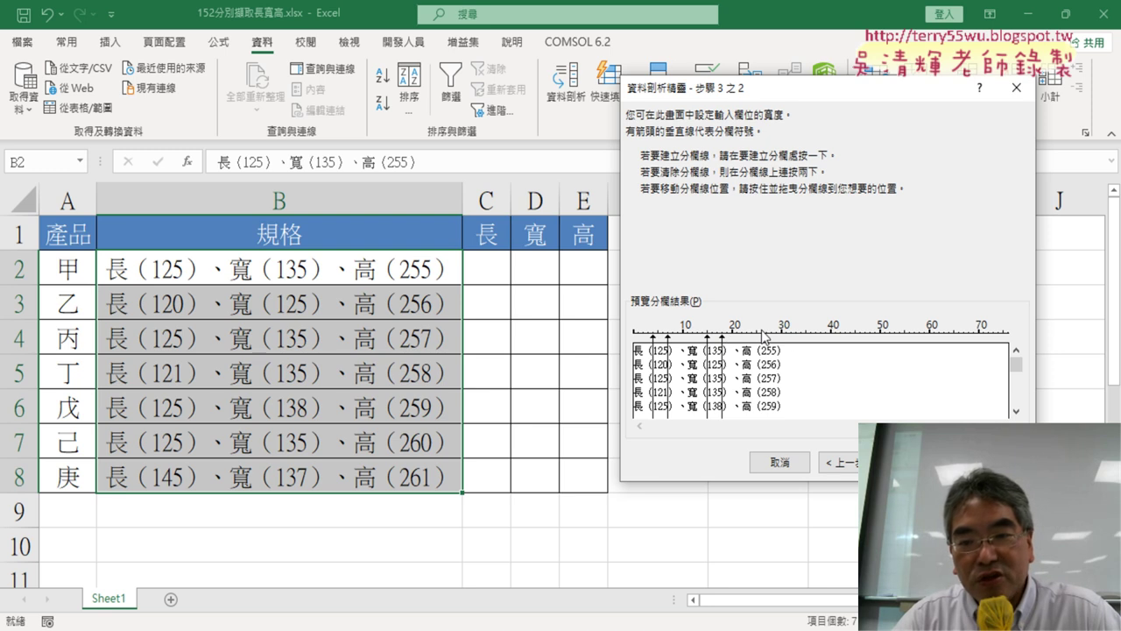
left_click(752, 334)
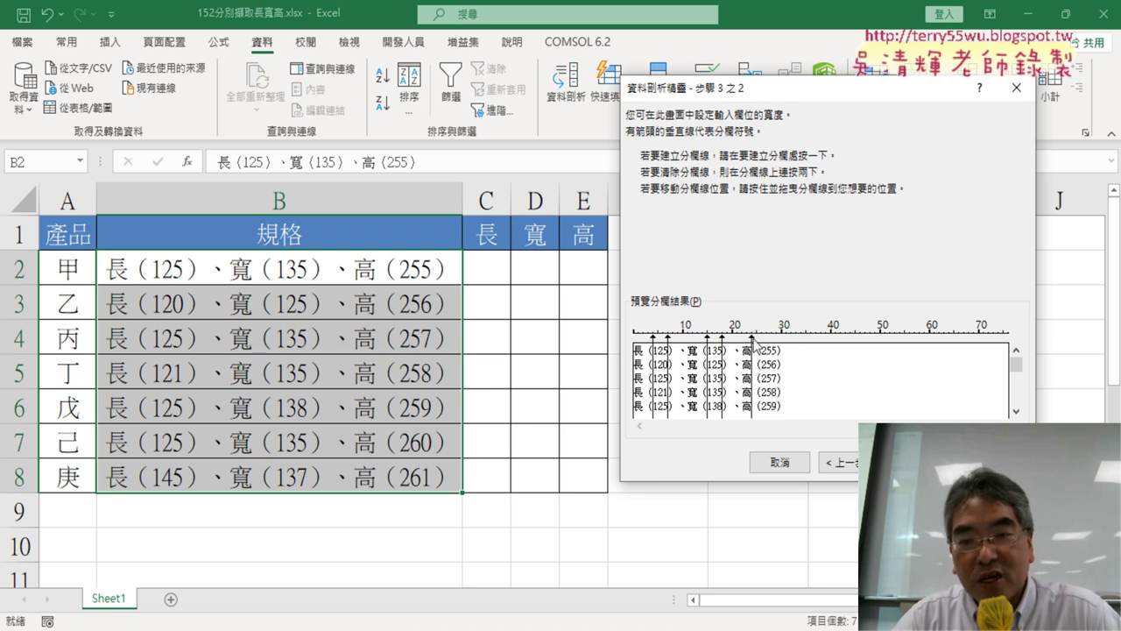
left_click_drag(752, 340, 761, 342)
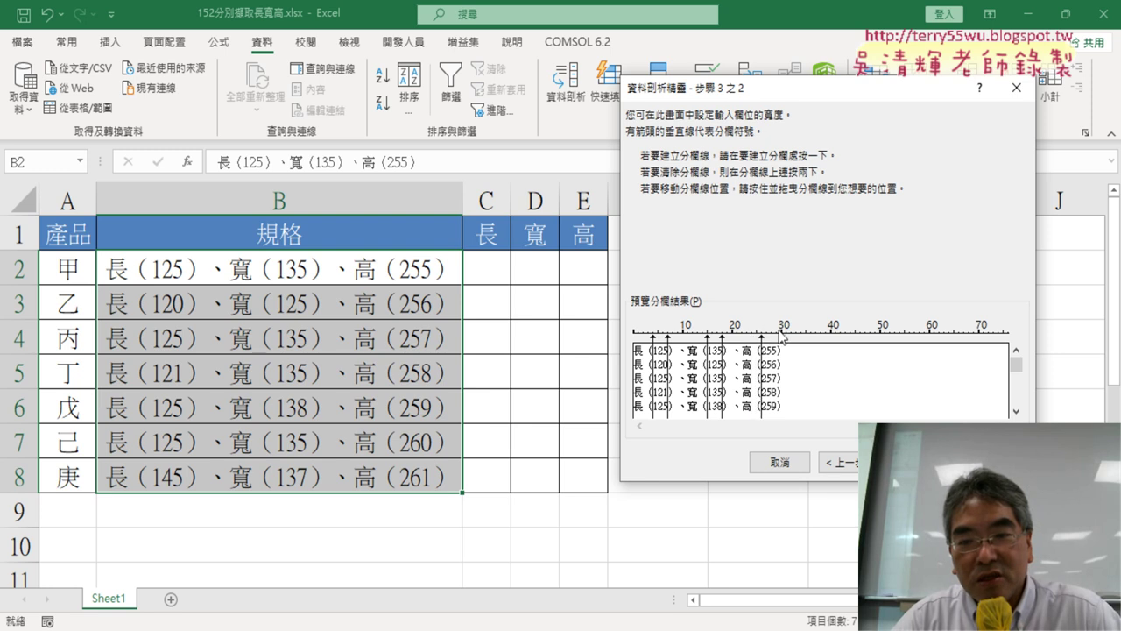
left_click(777, 333)
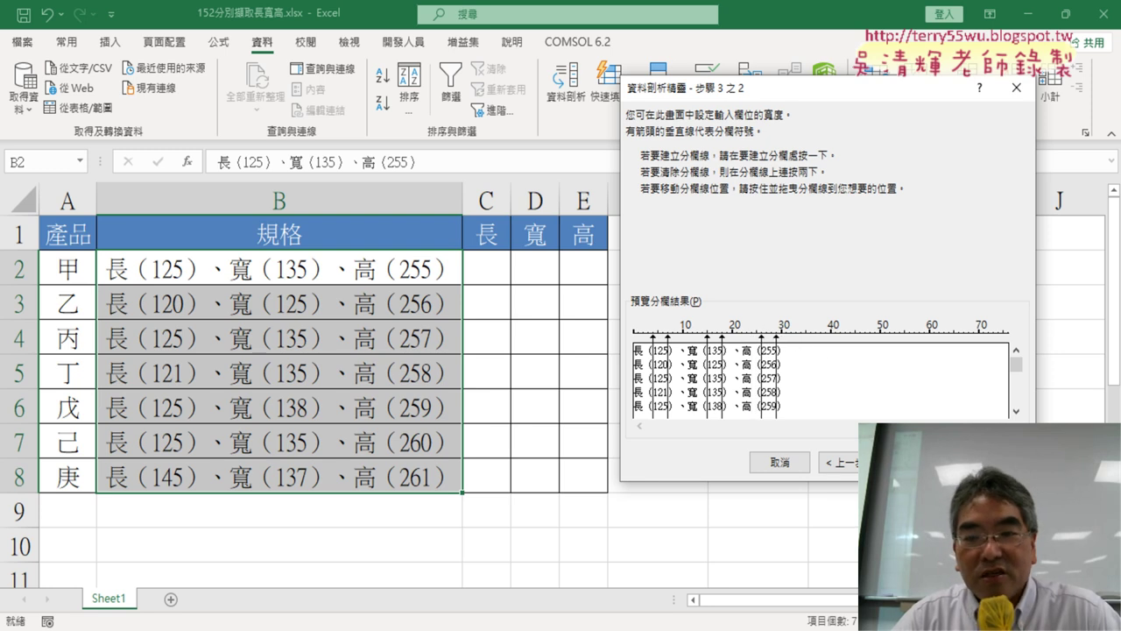
left_click(916, 461)
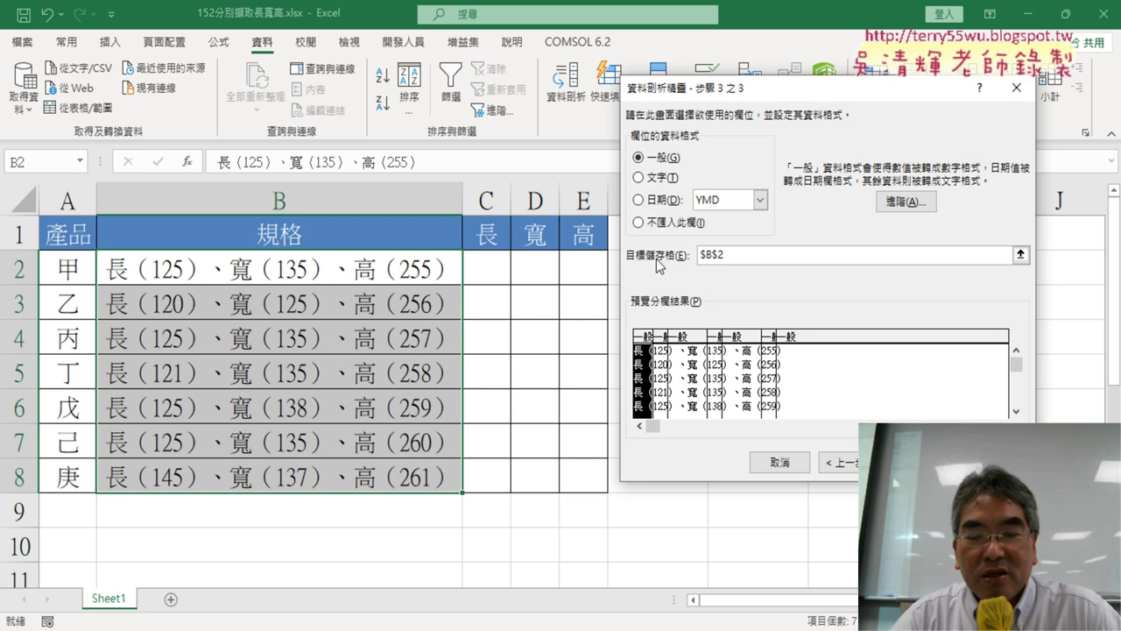
Mark the 長, 、寬 and 、高 label pieces as 不匯入 and set the destination to $C$2.
left_click(659, 225)
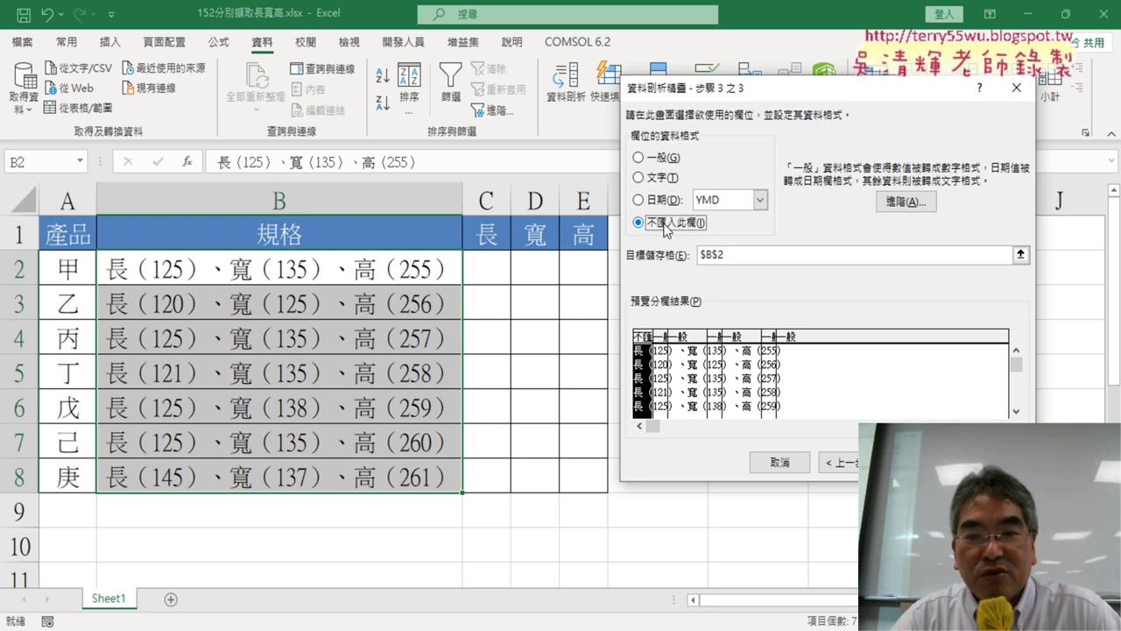
left_click(681, 381)
left_click(675, 226)
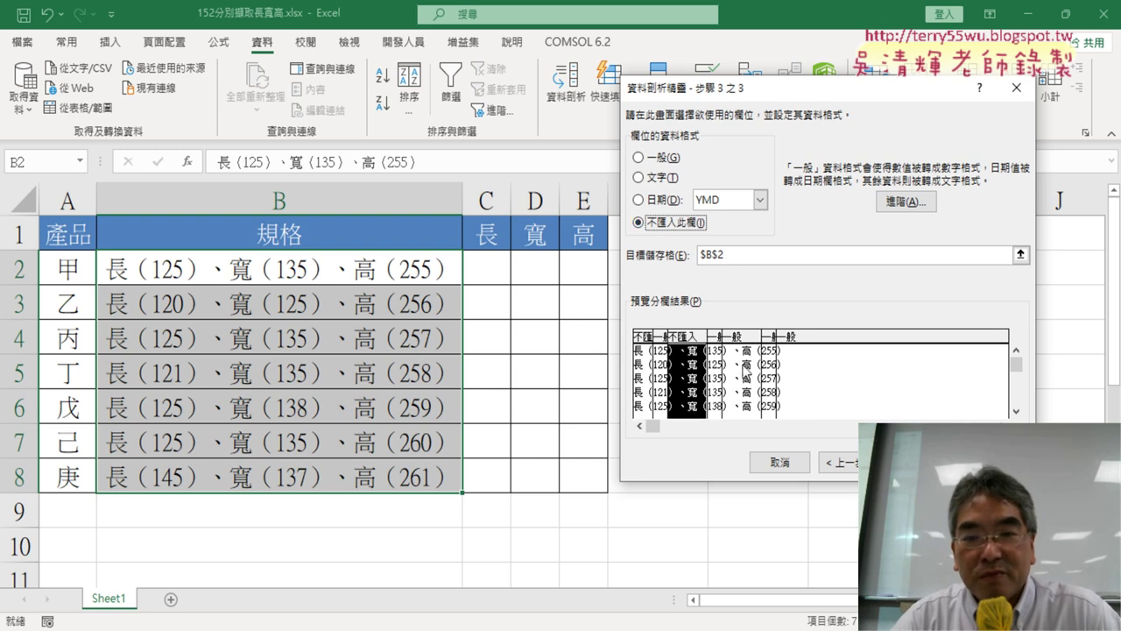
left_click(745, 372)
left_click(677, 226)
left_click(798, 359)
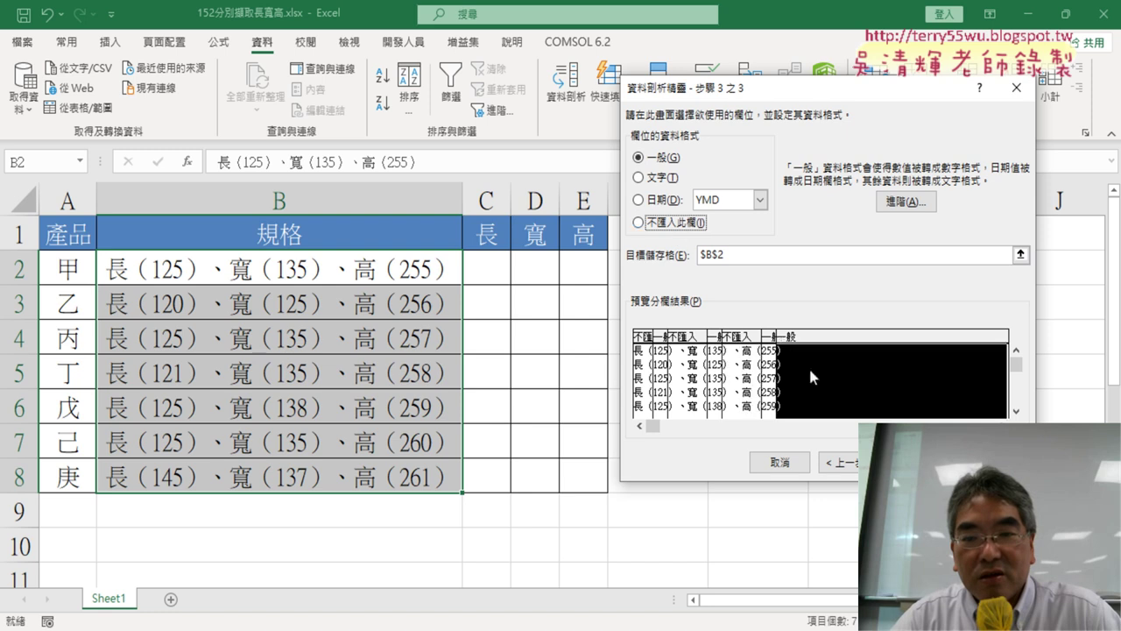
left_click(691, 224)
left_click(746, 255)
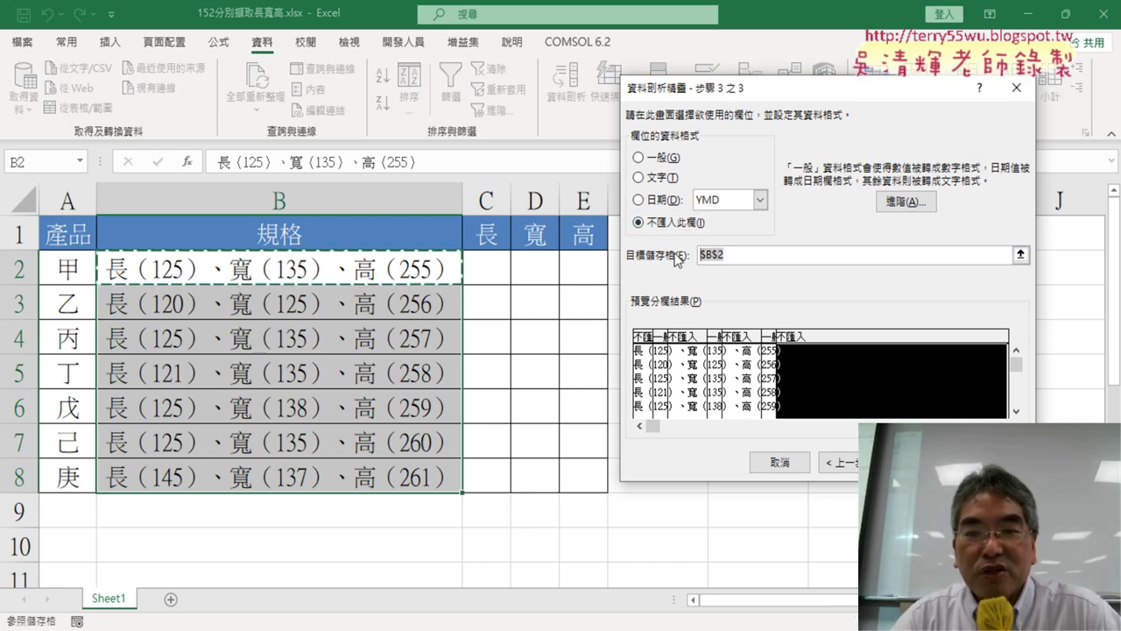
left_click(494, 270)
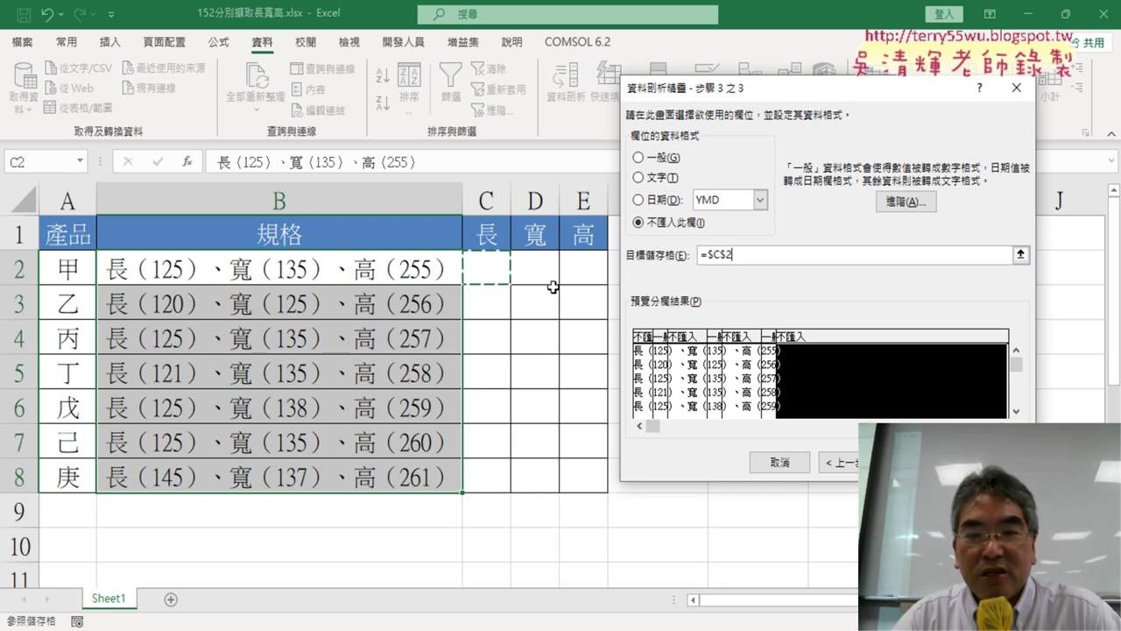
Finish the split and confirm replacing C:E, giving 125, 135, 255 in row 2.
key("Return")
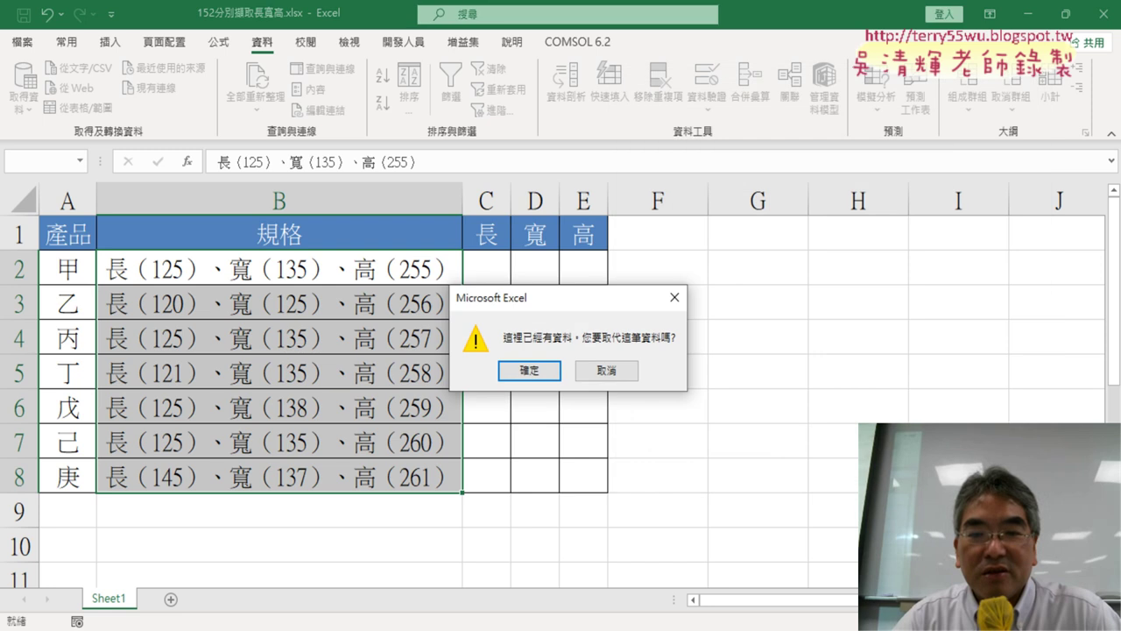
left_click_drag(567, 292, 870, 218)
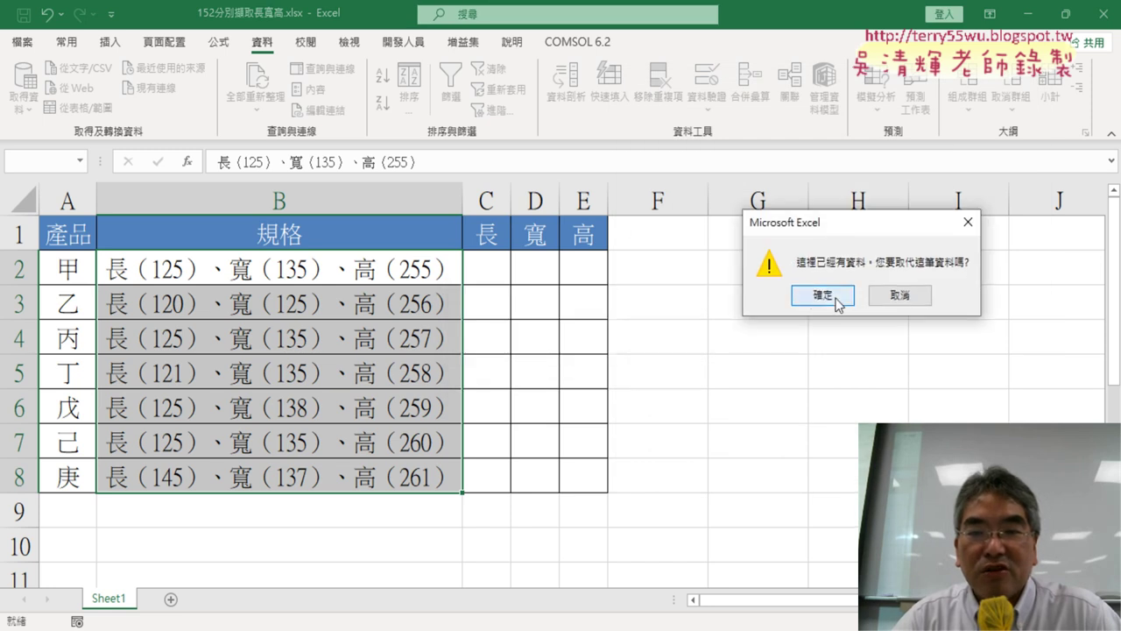
left_click(814, 295)
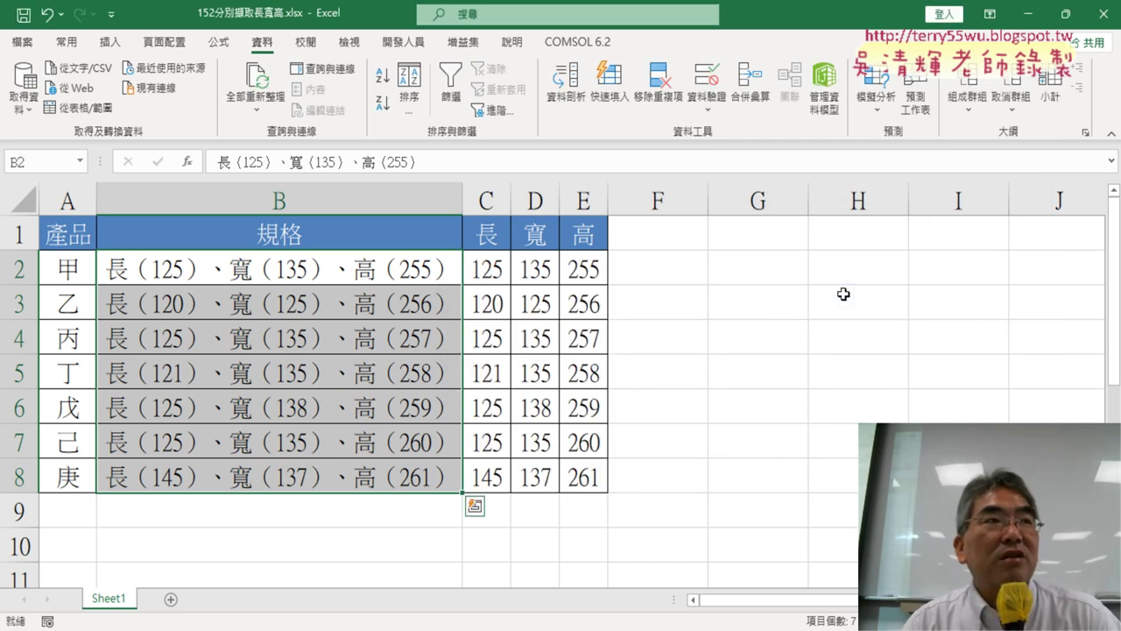